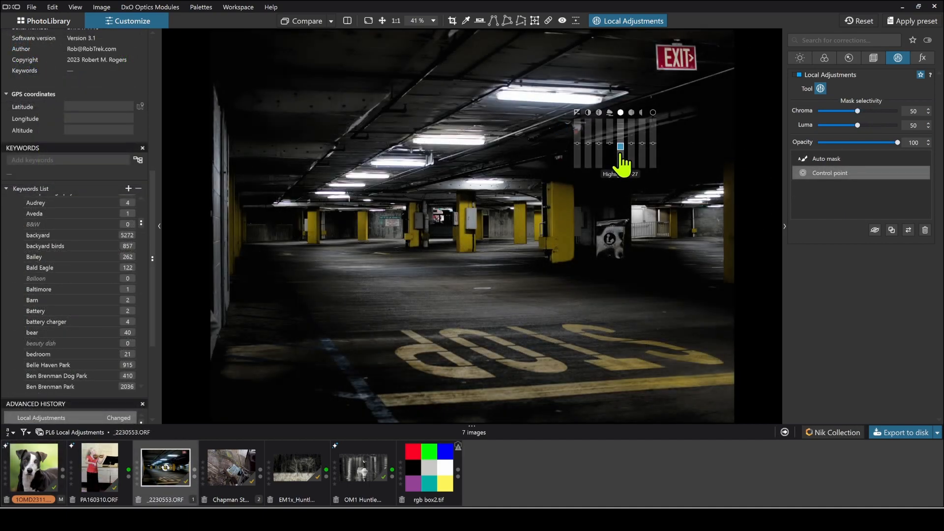
drag(624, 158, 621, 175)
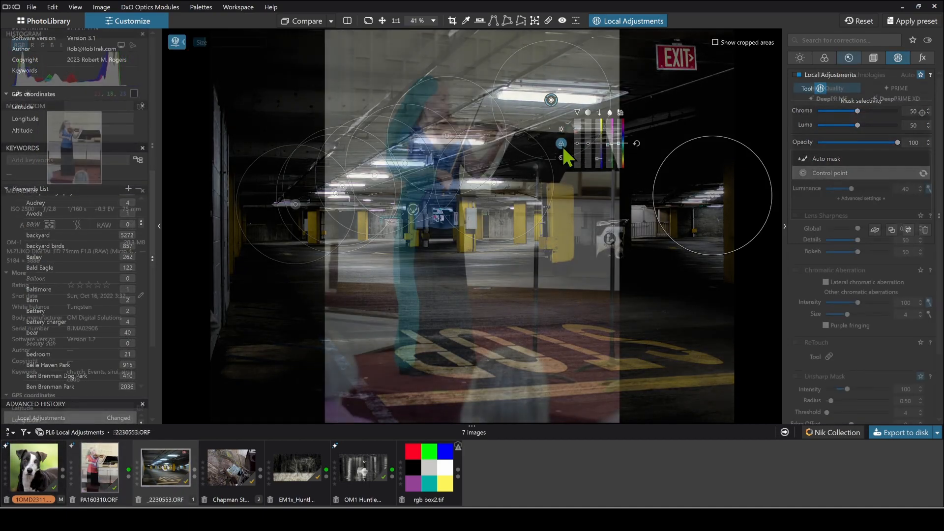
mouse_move(400, 358)
mouse_down()
mouse_move(411, 372)
mouse_move(462, 372)
mouse_move(473, 359)
mouse_move(463, 237)
mouse_up()
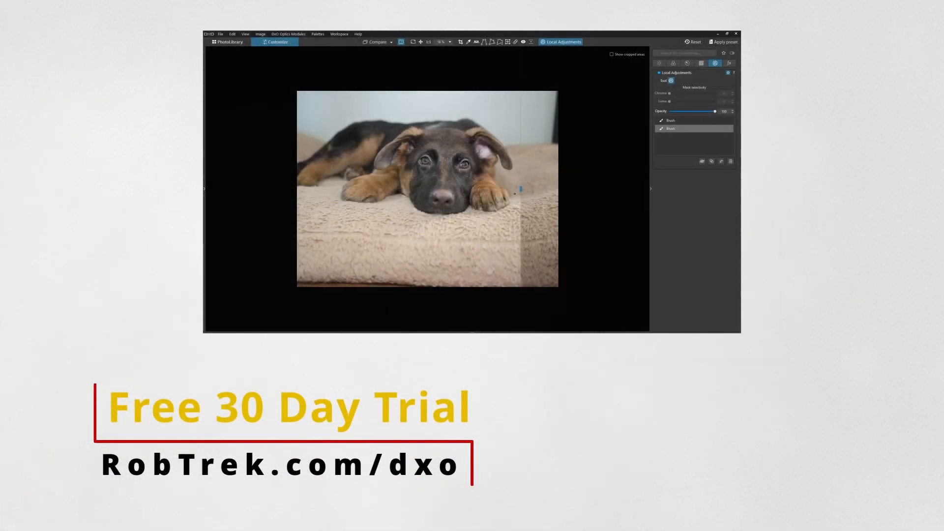
right_click(407, 137)
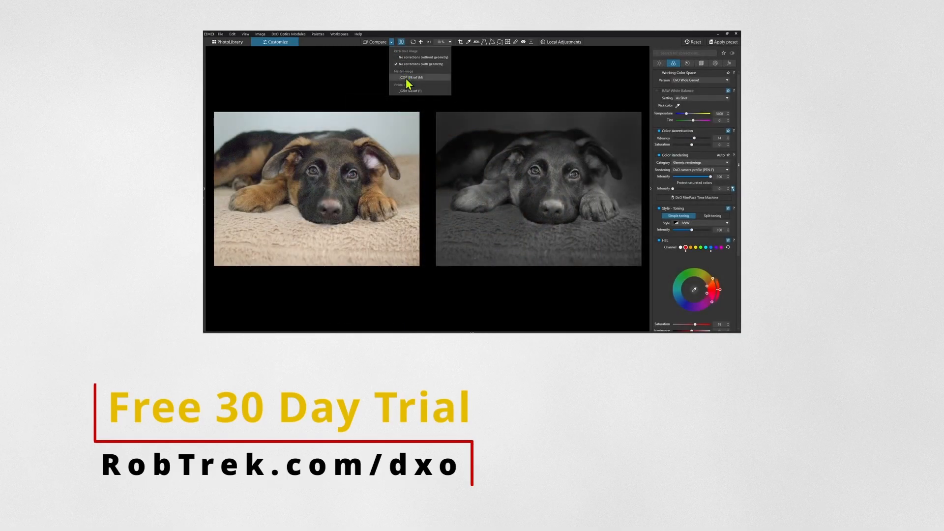
click(408, 78)
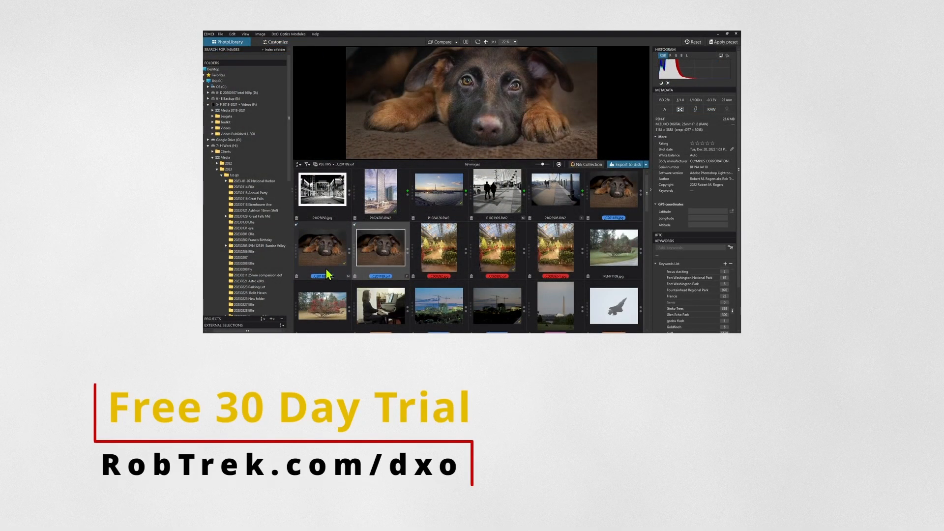
click(327, 256)
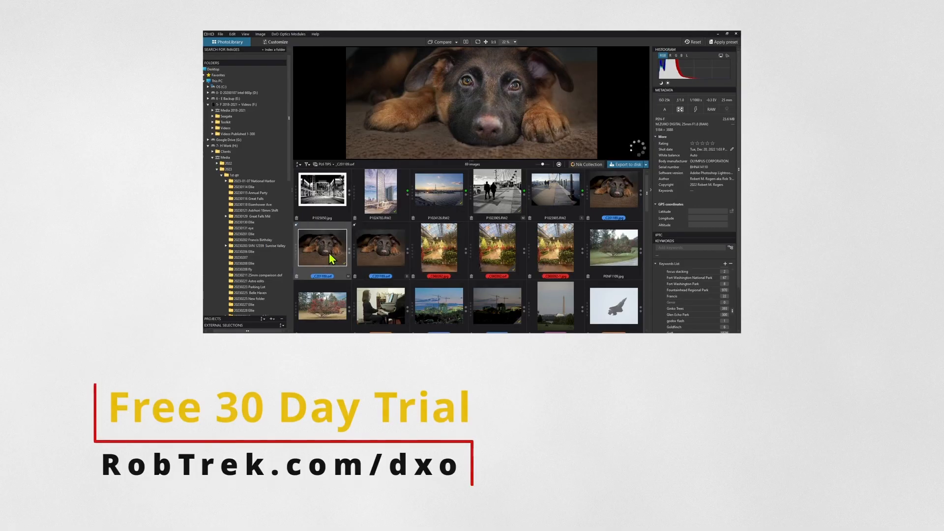
double_click(329, 254)
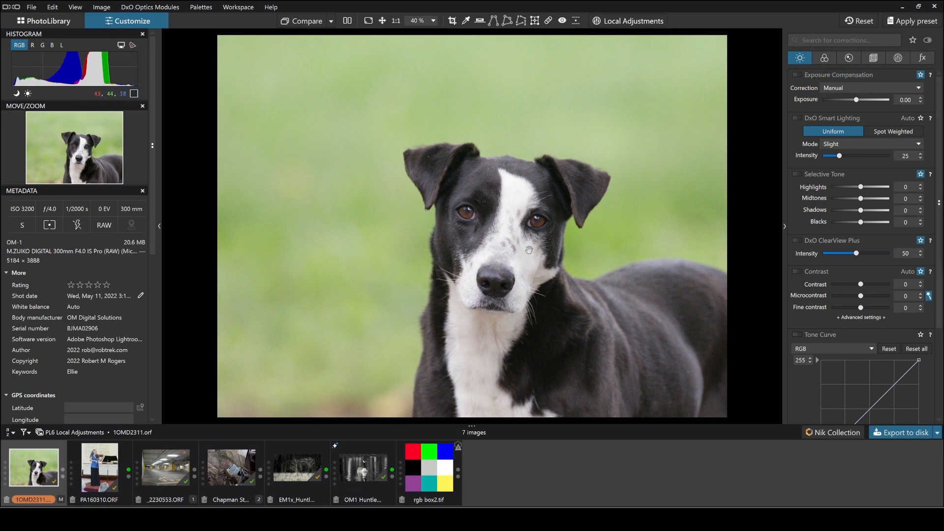
Try a strong global exposure increase on the dog photo, reset it, and set the Selective Tone Blacks to -2
drag(854, 99, 885, 106)
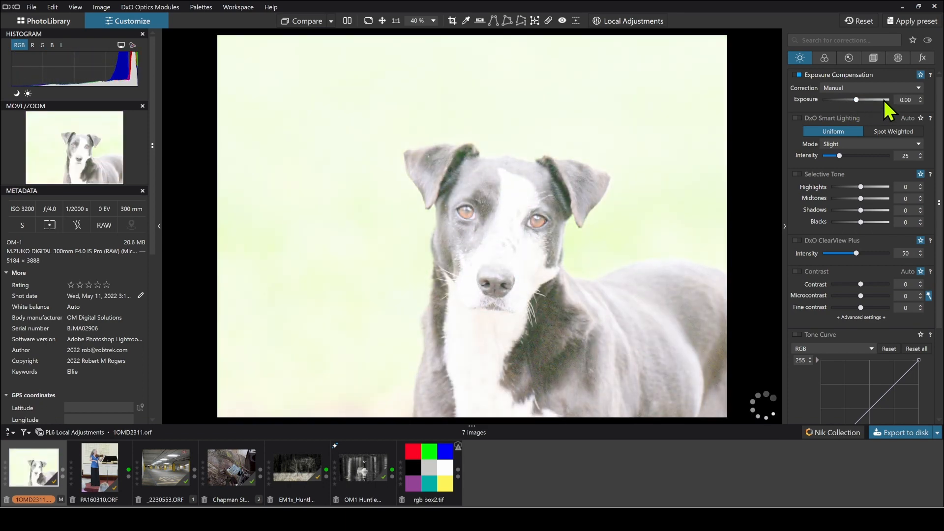
double_click(885, 105)
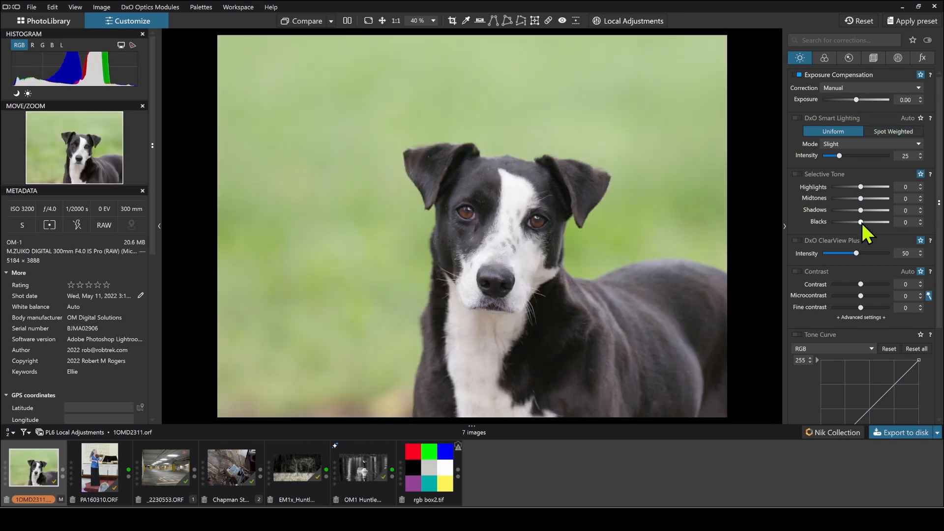
mouse_move(861, 222)
mouse_down()
mouse_move(841, 224)
mouse_move(860, 222)
mouse_up()
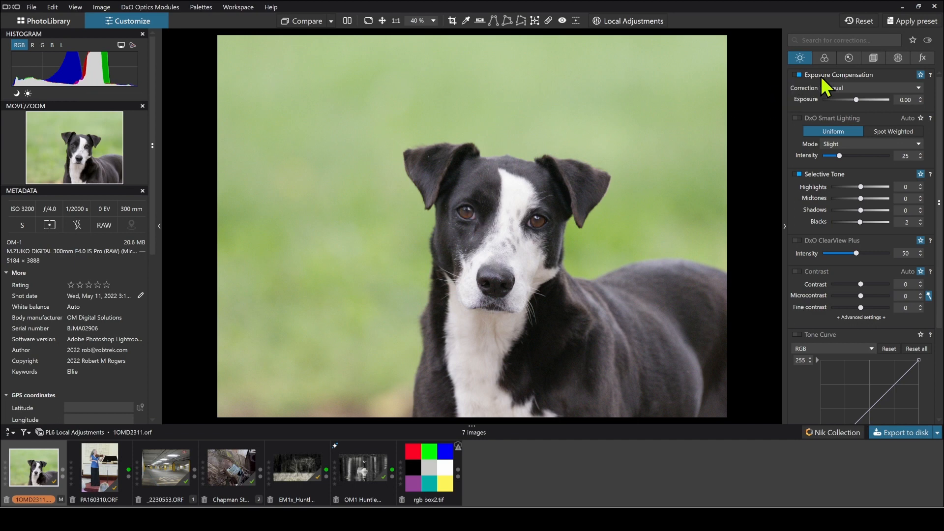
Activate Local Adjustments on the dog photo and choose the regular Brush as the mask tool
click(892, 59)
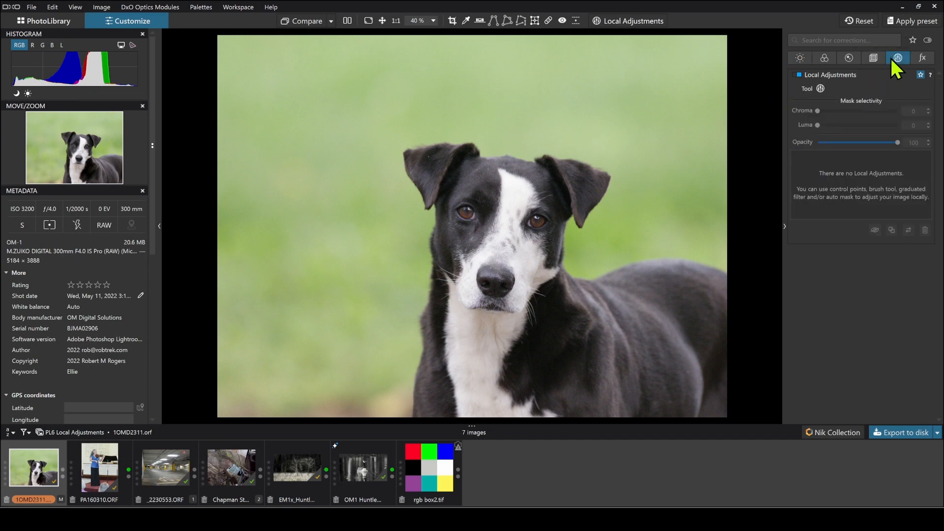
click(820, 88)
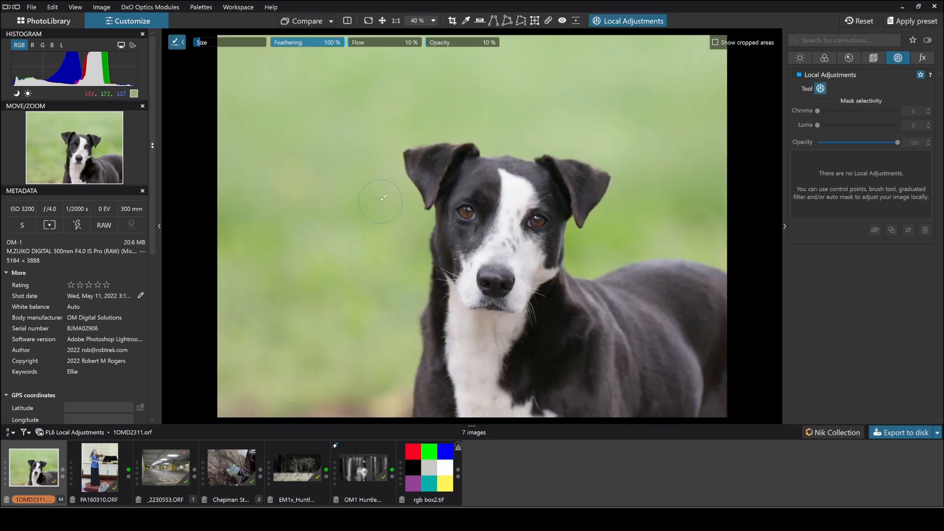
right_click(370, 155)
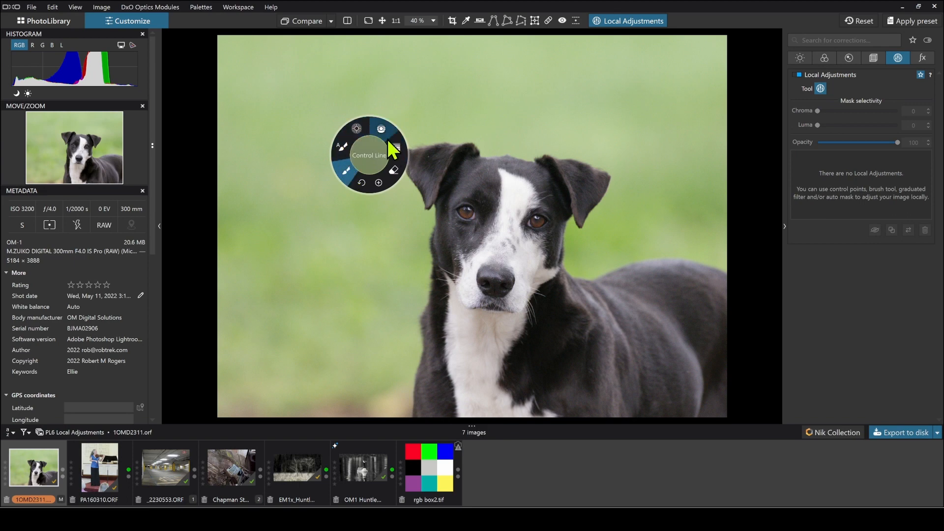
click(349, 173)
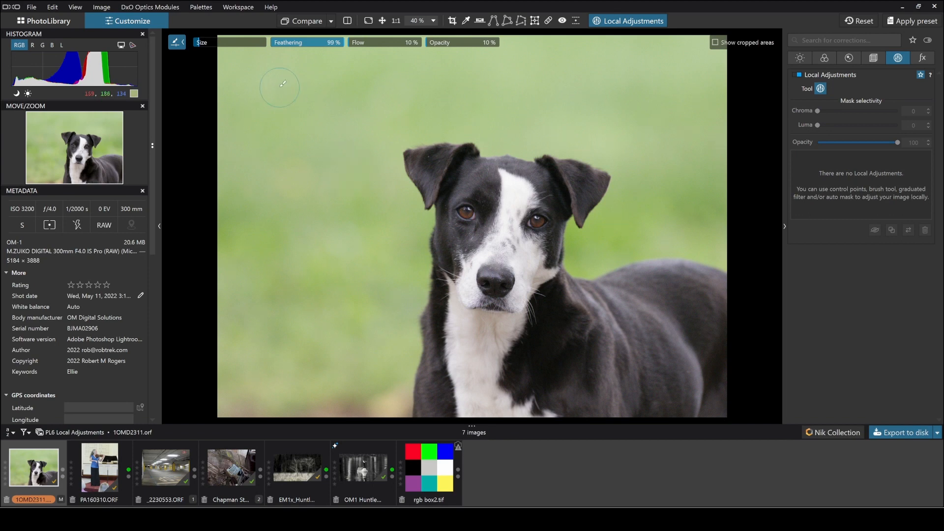
Set the brush to 96% feathering, 100% flow and 100% opacity, and slightly adjust its size
click(317, 42)
click(182, 43)
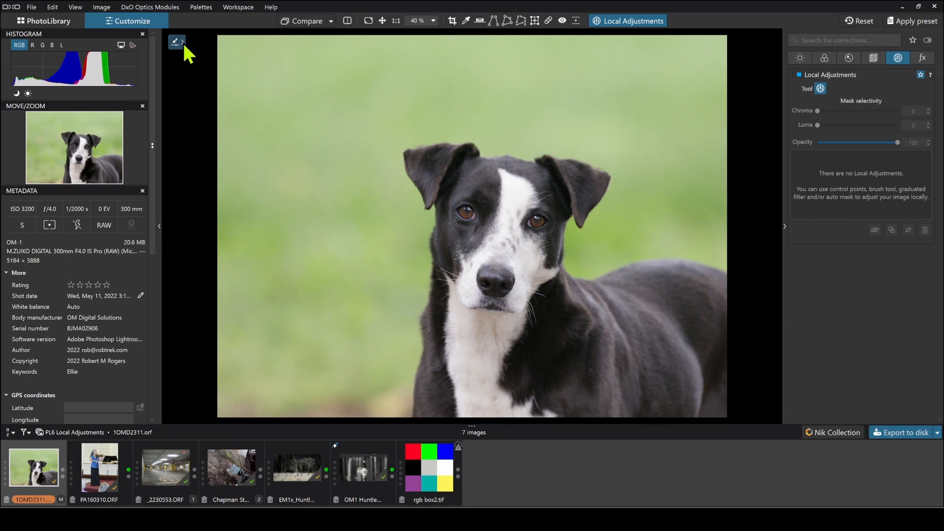
click(183, 43)
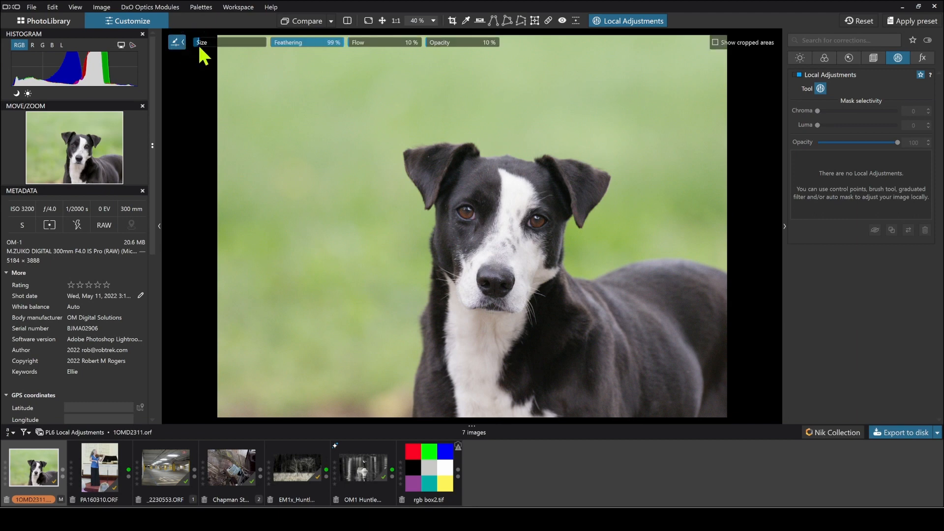
mouse_move(199, 46)
mouse_down()
mouse_move(226, 47)
mouse_move(203, 46)
mouse_up()
drag(305, 44, 342, 46)
drag(350, 46, 518, 45)
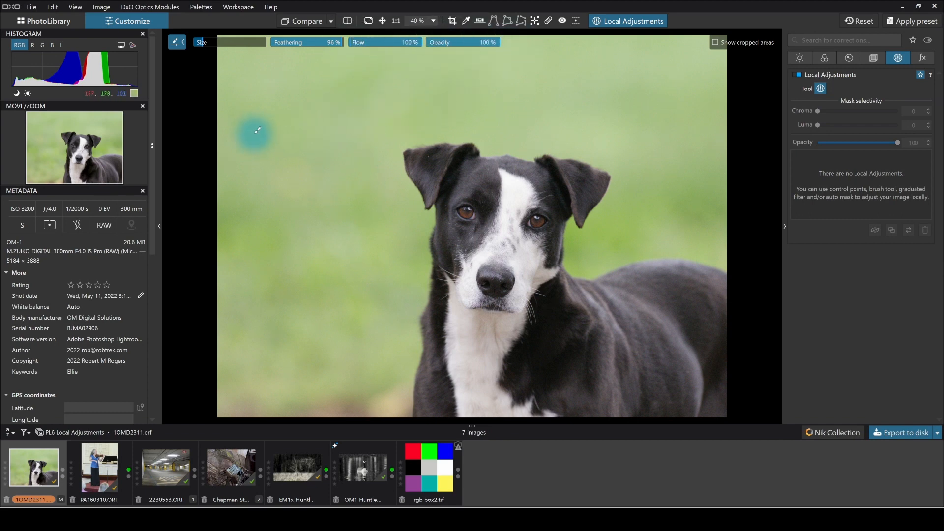
Paint a dab in the upper-left background, darken it strongly by lowering its Exposure, and add a second dab beside it
click(250, 93)
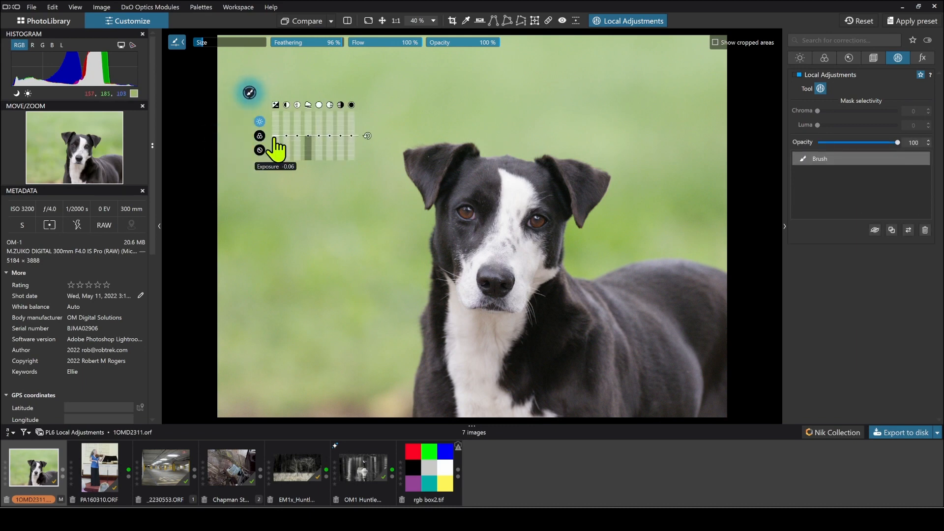
drag(274, 152, 279, 175)
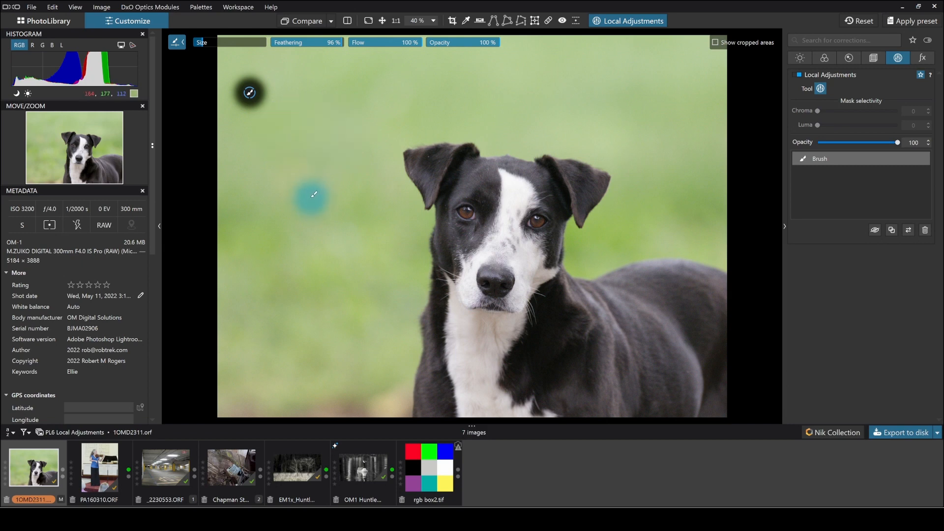
click(298, 91)
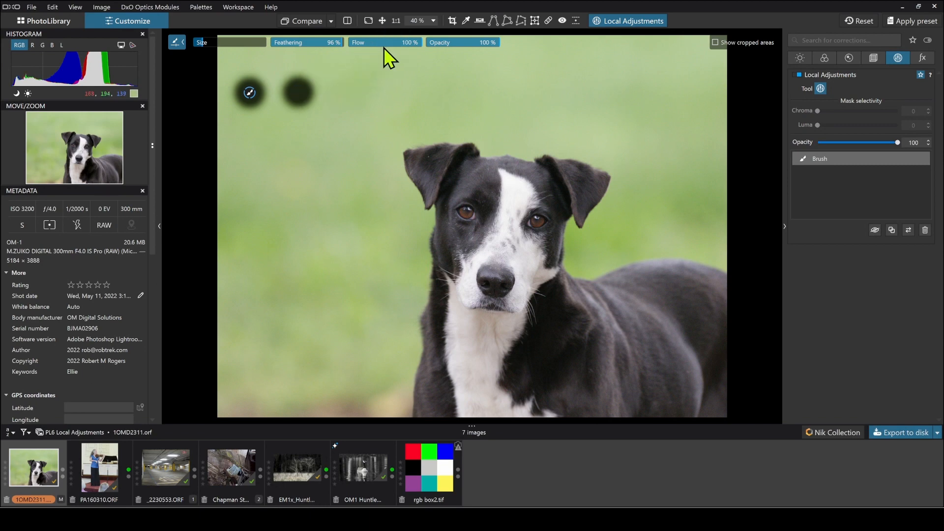
Continue the row of spots with one dab at 50% flow and another at 10% flow
click(383, 47)
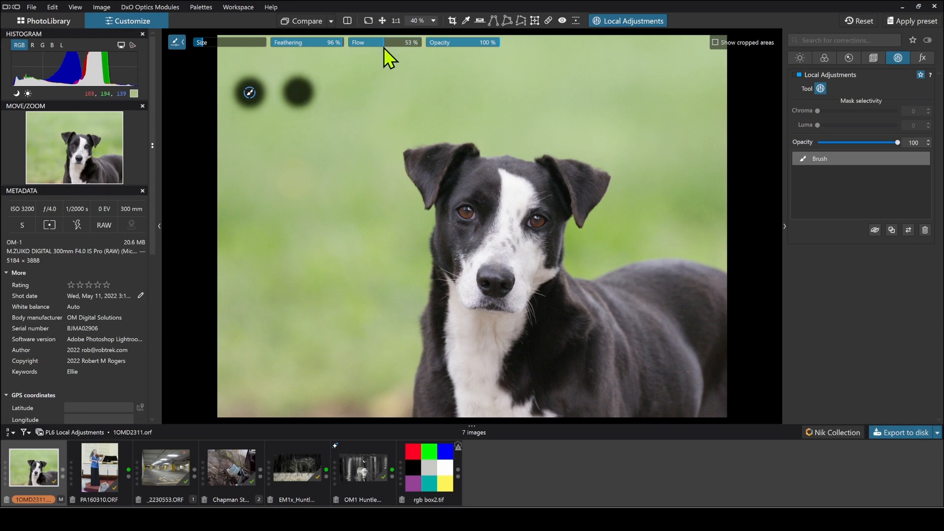
click(355, 89)
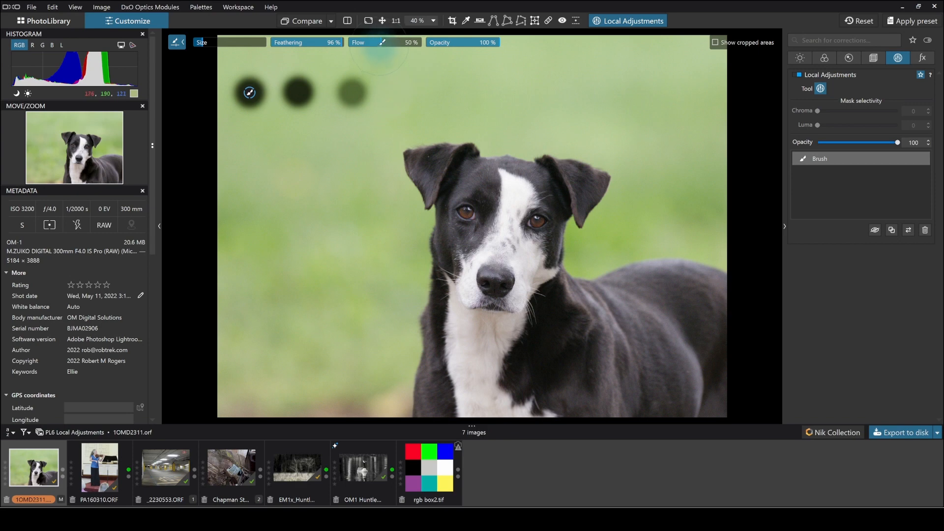
click(406, 90)
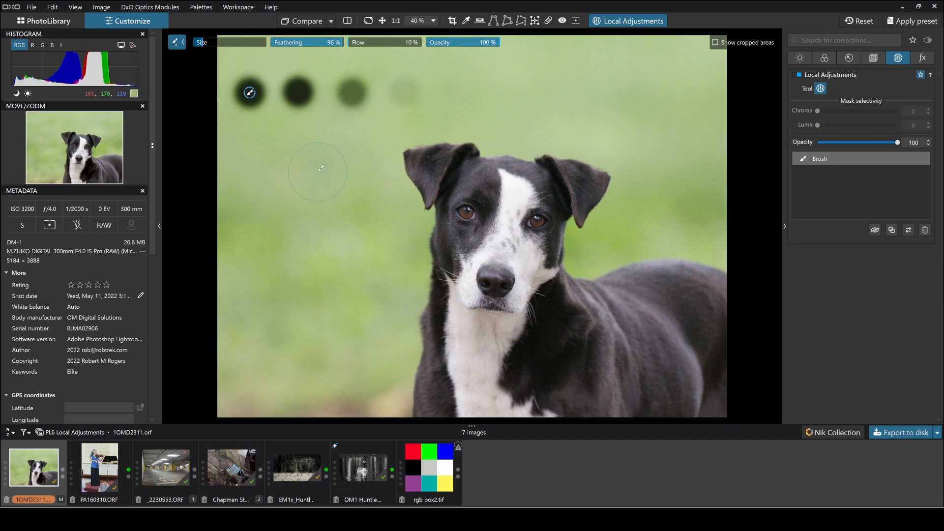
Dab again over the second spot, and over the third spot with the flow set to 50%
click(298, 92)
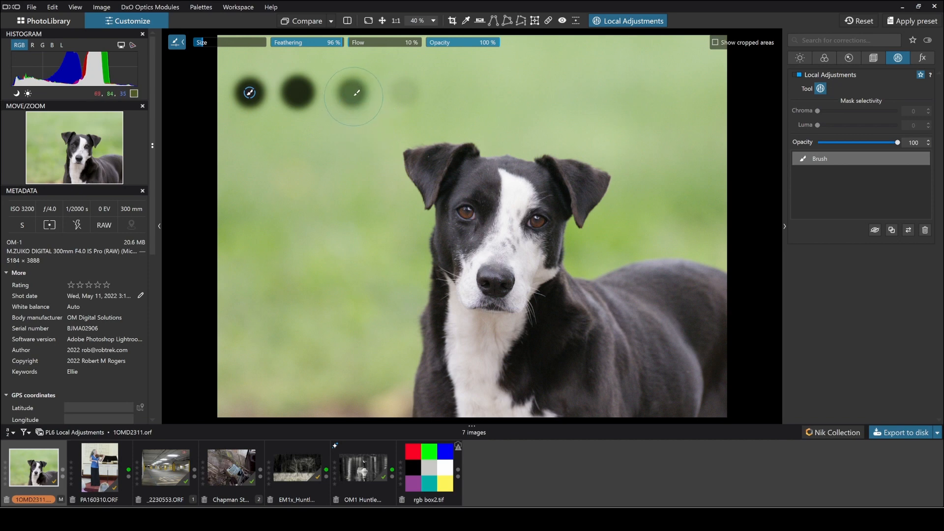
click(384, 45)
click(355, 90)
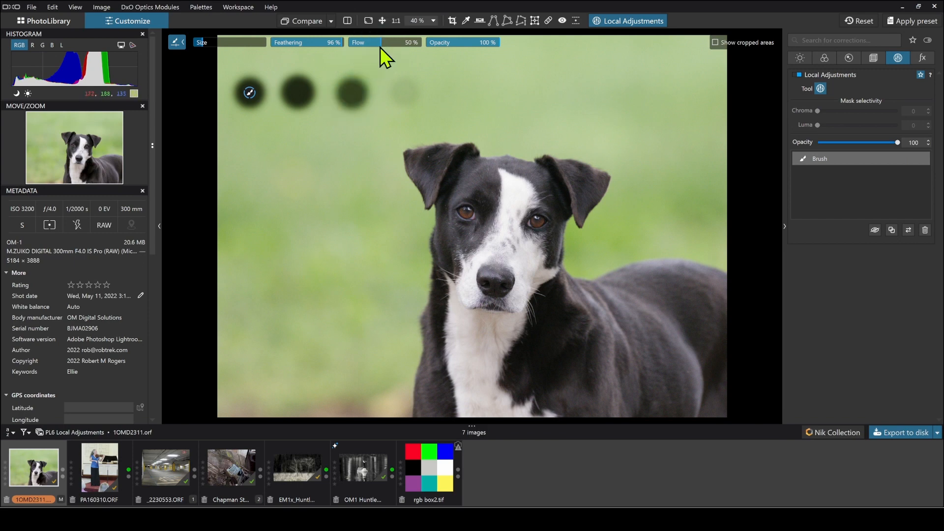
Set the flow to 10%, build up the fourth spot with repeated dabs, and deselect the brush mask
drag(380, 47, 348, 46)
click(408, 89)
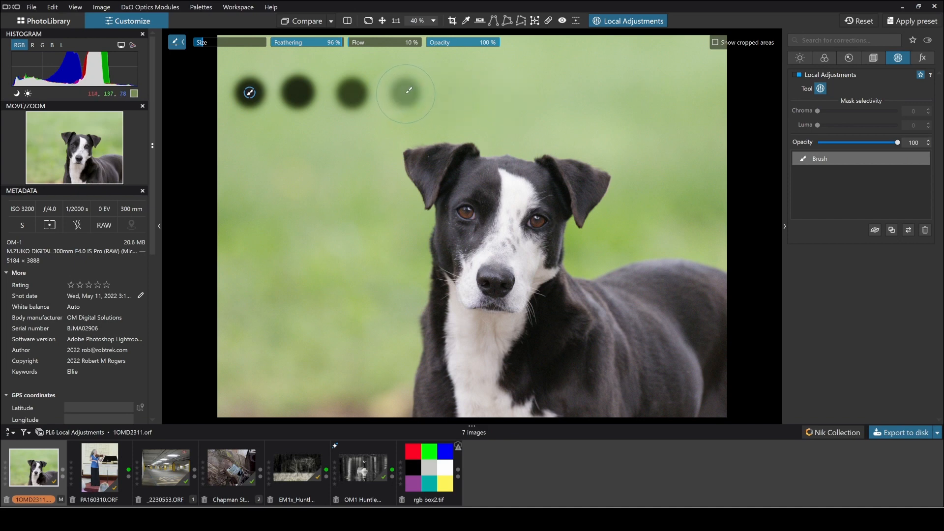
click(406, 94)
click(406, 93)
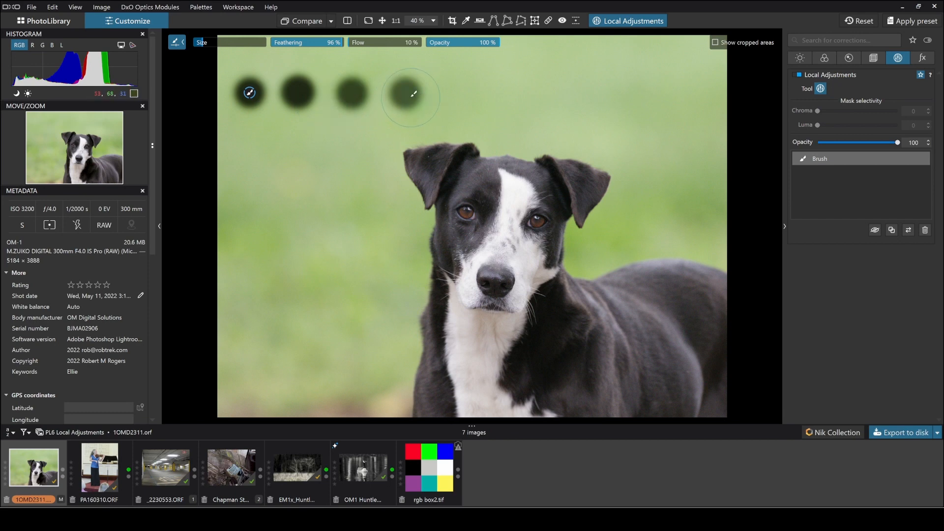
key(Escape)
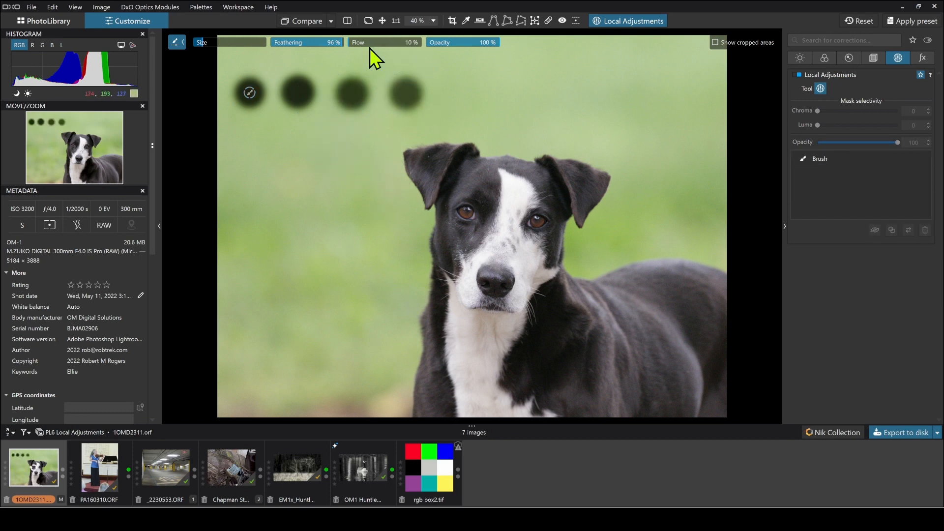
Start a second brush mask at 100% flow, with two darkened dabs in a row below the first
drag(351, 47, 430, 46)
click(251, 146)
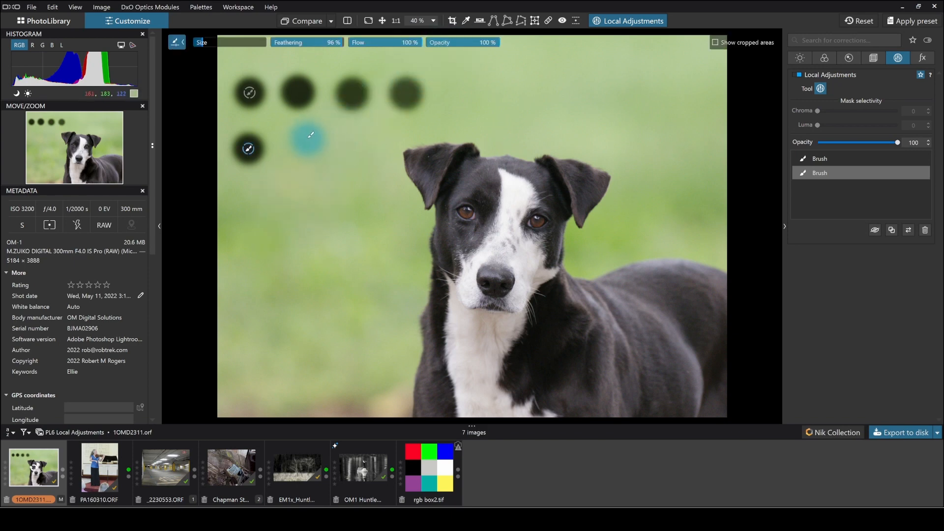
click(296, 148)
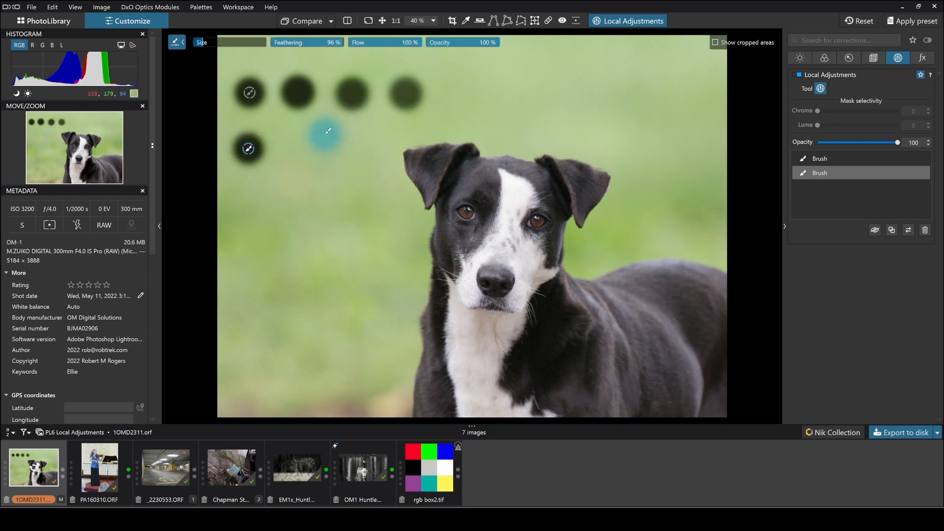
Extend the second row with a dab at about 50% opacity and another at 10% opacity
click(466, 47)
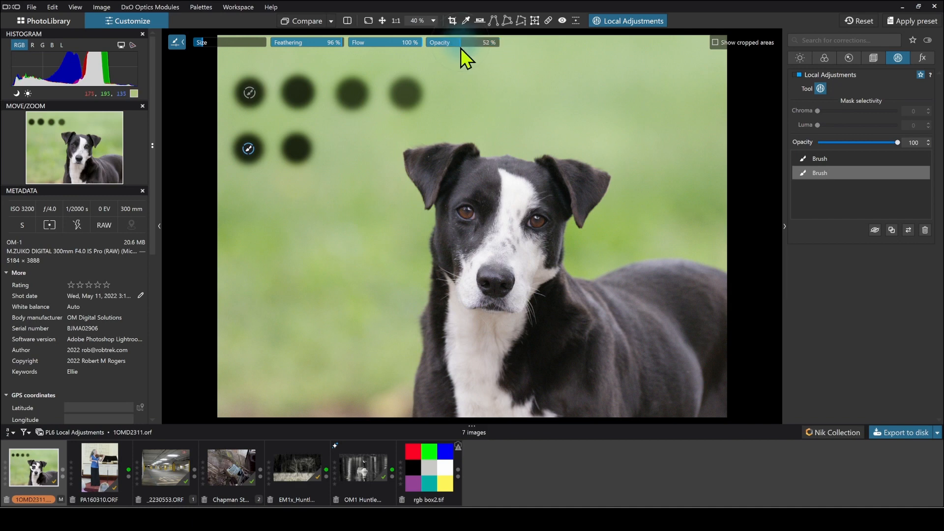
drag(462, 48, 460, 48)
click(348, 145)
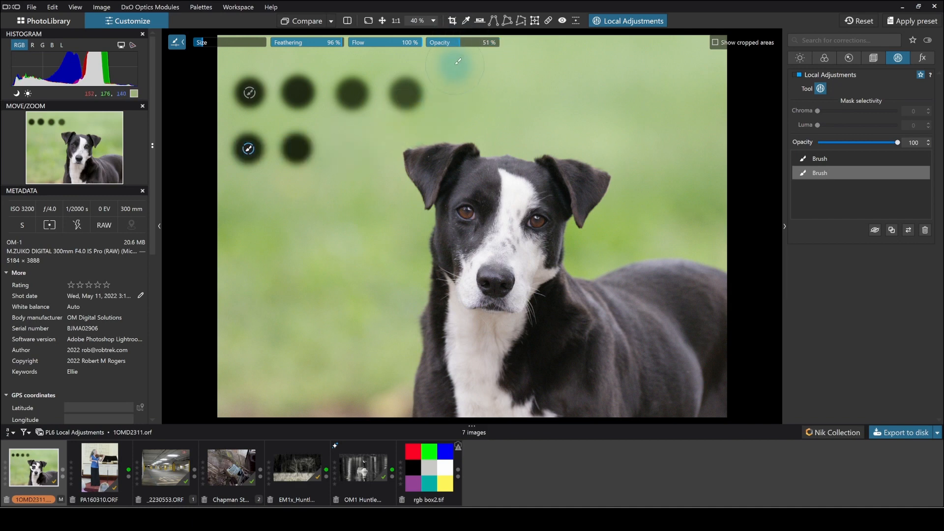
drag(459, 46, 400, 46)
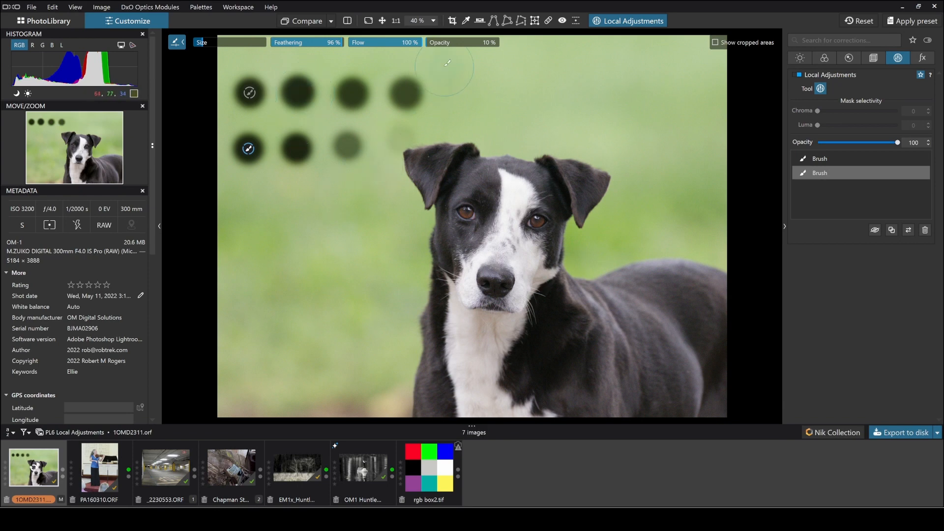
Repeat the second row's third dab at 50% opacity and build up its fourth spot with dabs at 10% opacity
click(460, 46)
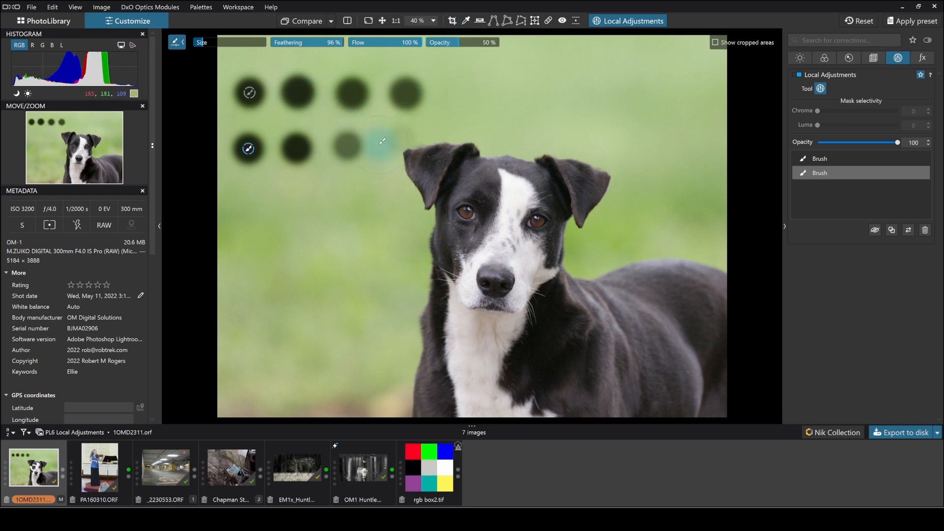
click(352, 142)
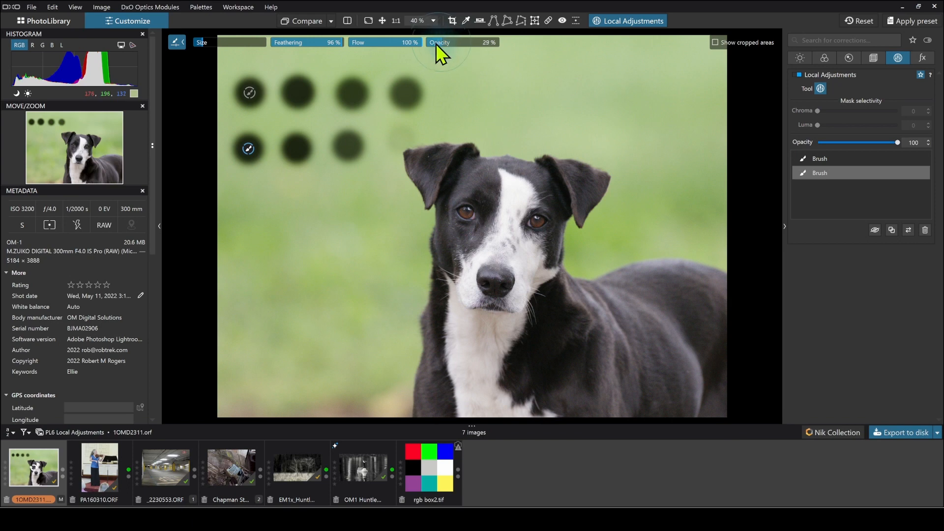
drag(436, 44, 423, 42)
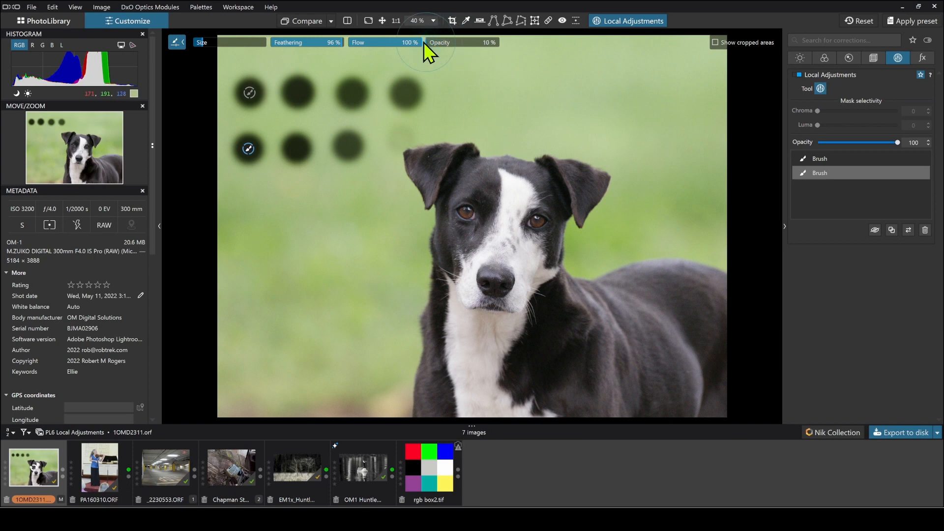
click(404, 134)
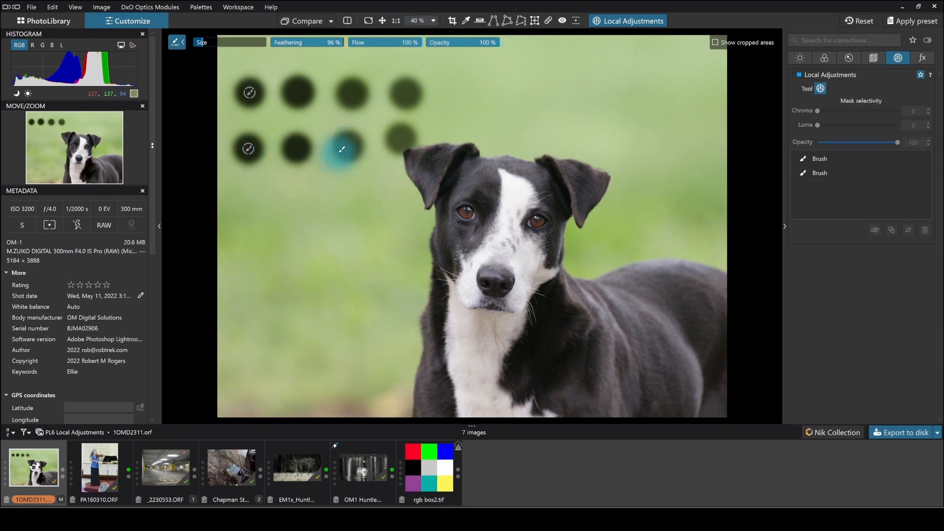
Start a third brush mask with vertical strokes at 100%, 51% and 10% flow below the dabs, and darken it strongly with exposure
drag(254, 199, 246, 279)
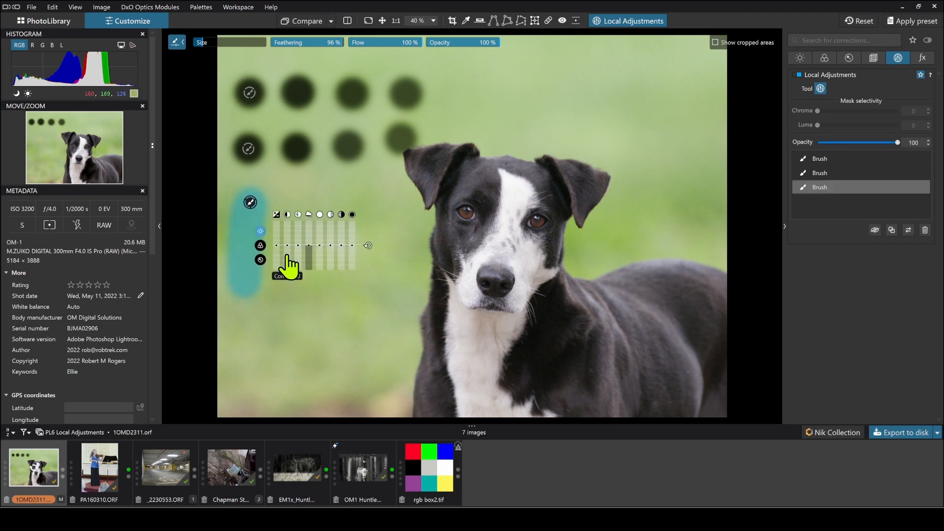
drag(277, 251, 276, 290)
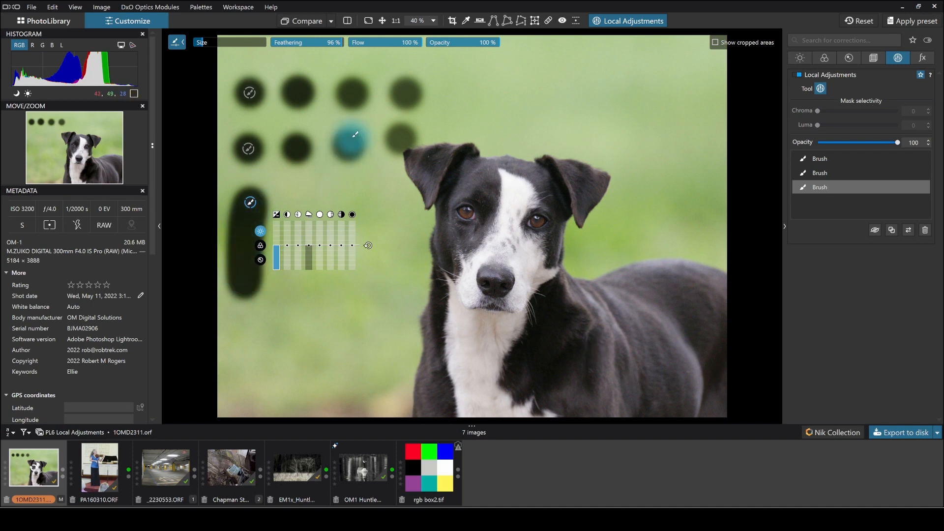
click(383, 45)
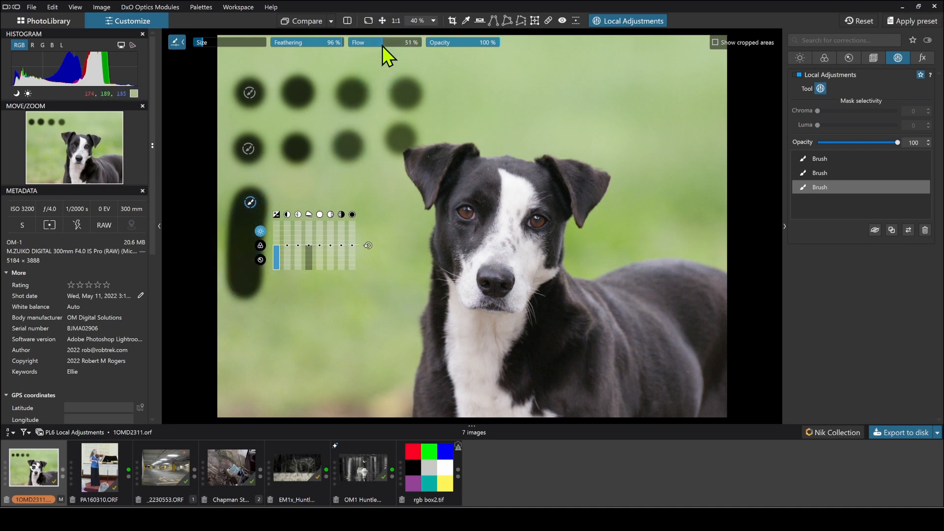
drag(291, 192, 285, 280)
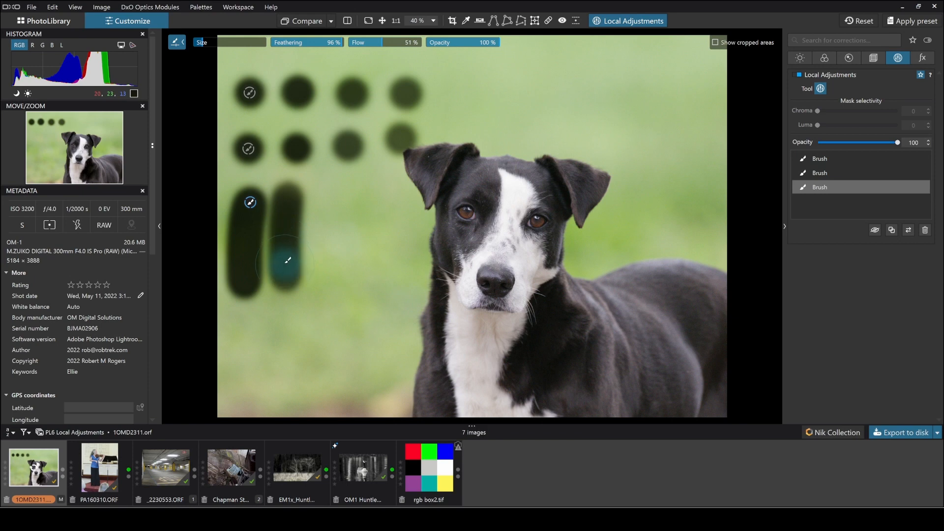
drag(292, 203, 285, 262)
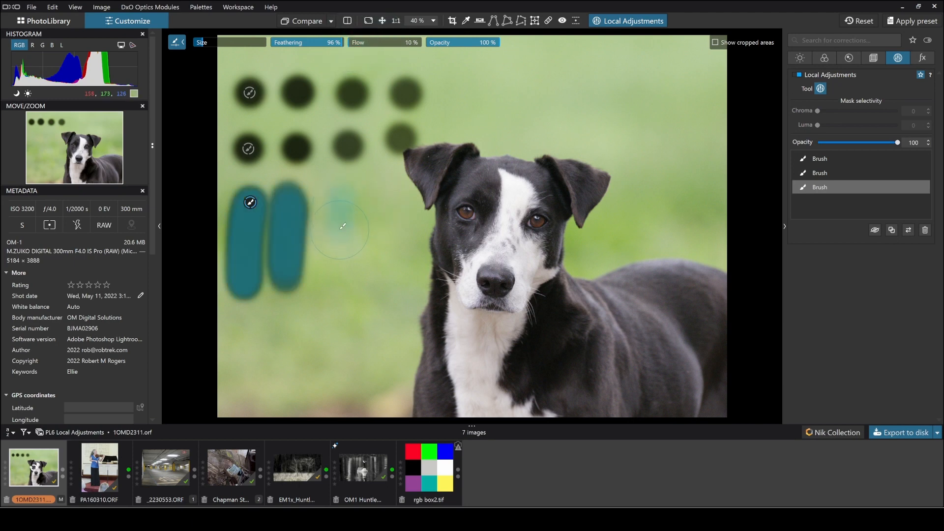
drag(343, 226, 340, 268)
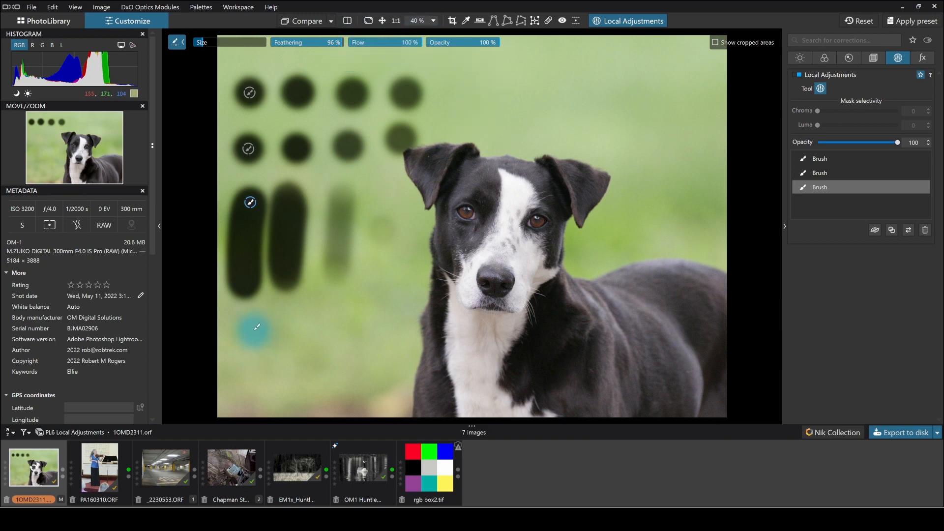
Add a lower row of vertical strokes at 100% flow, the first at 100% opacity and the second at 50% opacity
drag(257, 326, 249, 397)
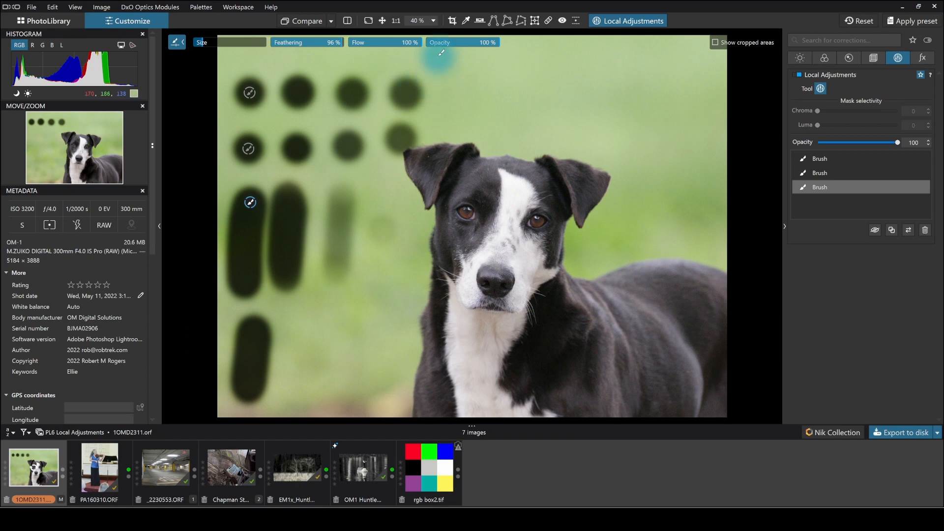
click(463, 44)
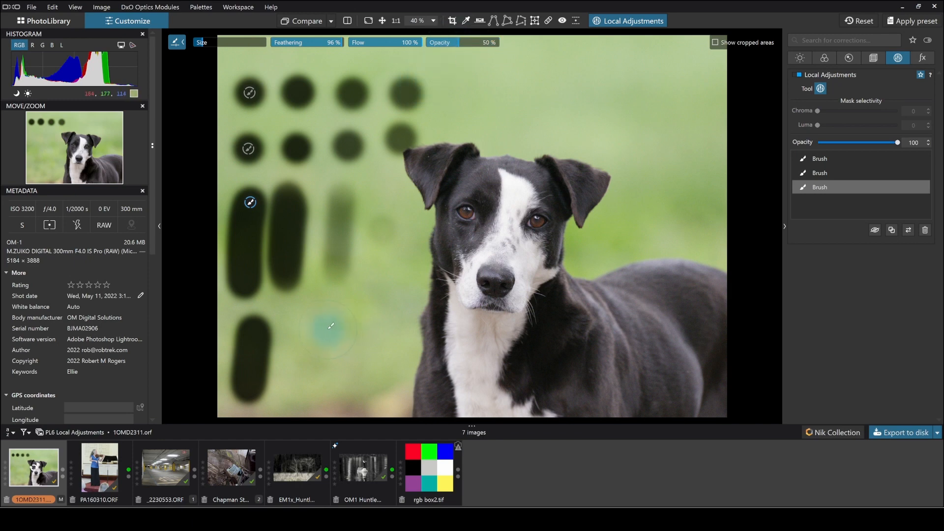
drag(305, 327, 297, 389)
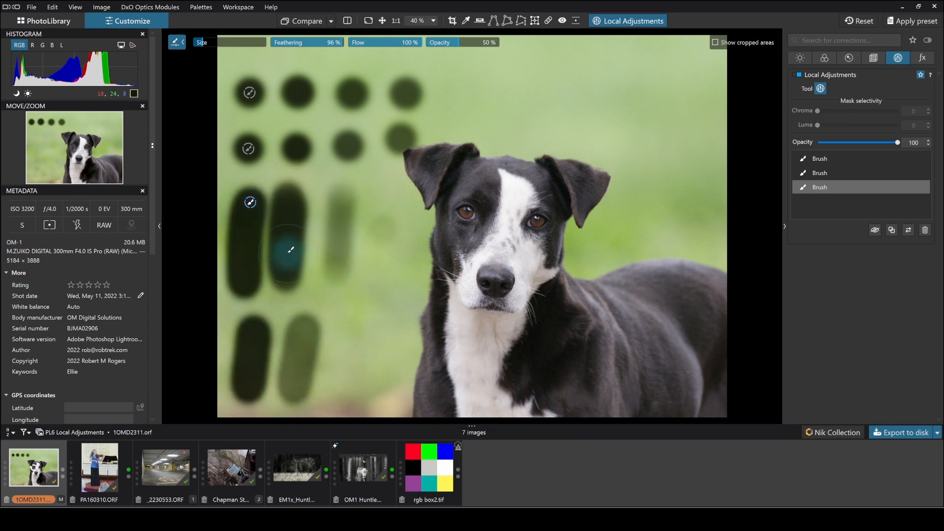
Set the opacity to 10%, build up a third vertical stroke in the lower row, and brush over its second stroke again
click(458, 44)
drag(458, 44, 424, 45)
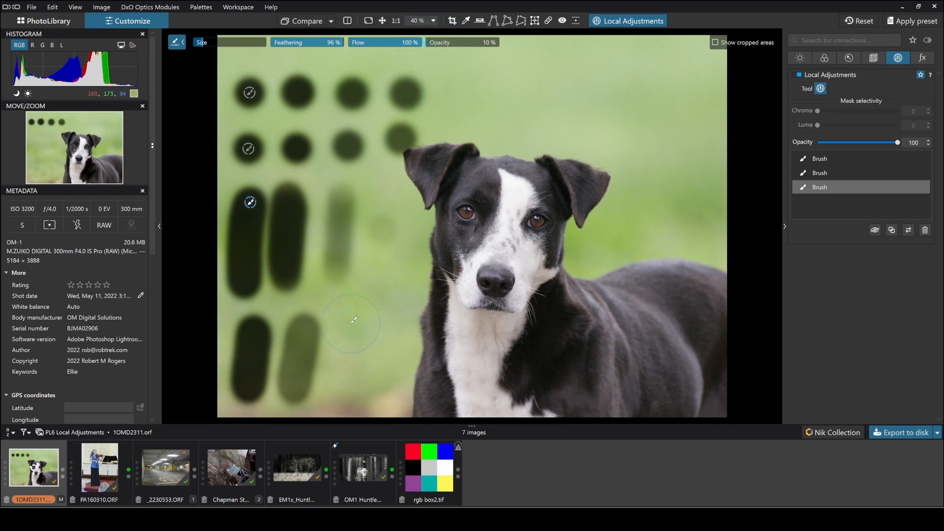
key(m)
key(m)
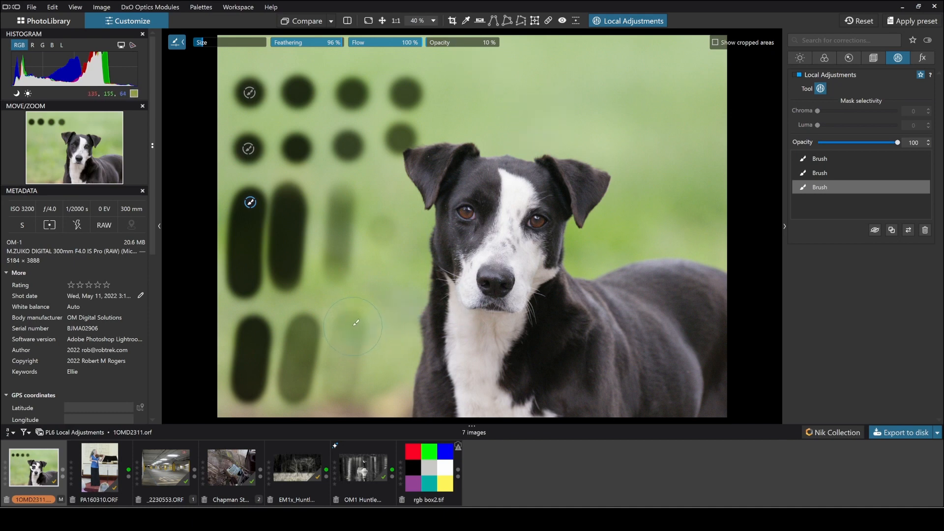
drag(356, 323, 355, 379)
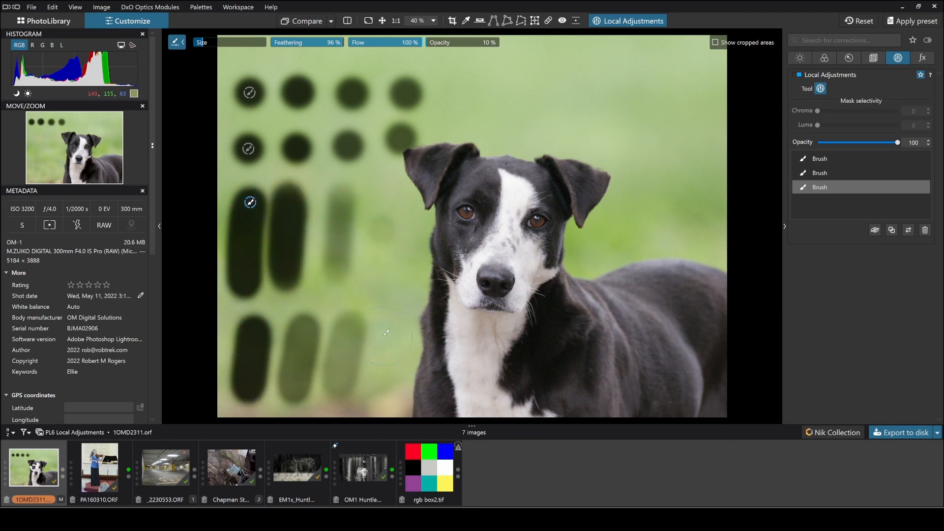
drag(309, 327, 302, 374)
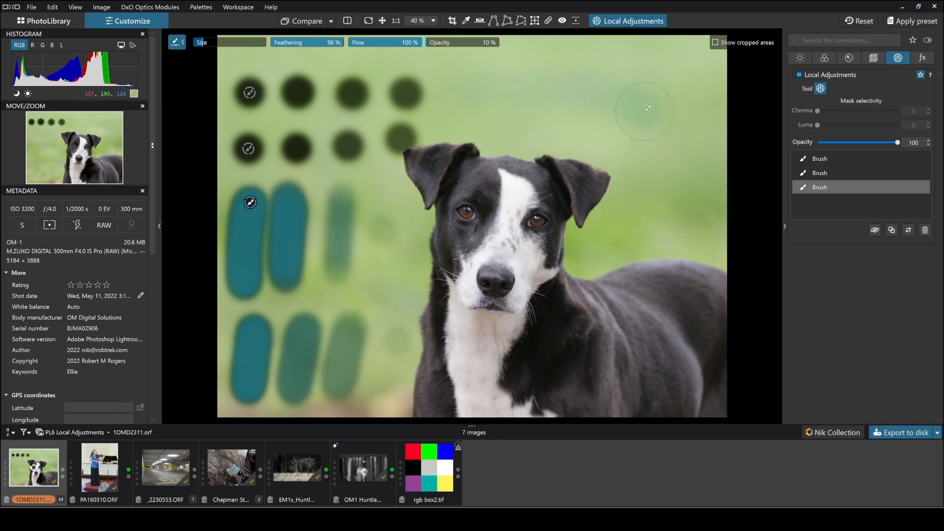
Brush sweeping strokes across the background above the dog, first at 10% opacity and again at 100% opacity
drag(639, 109, 467, 83)
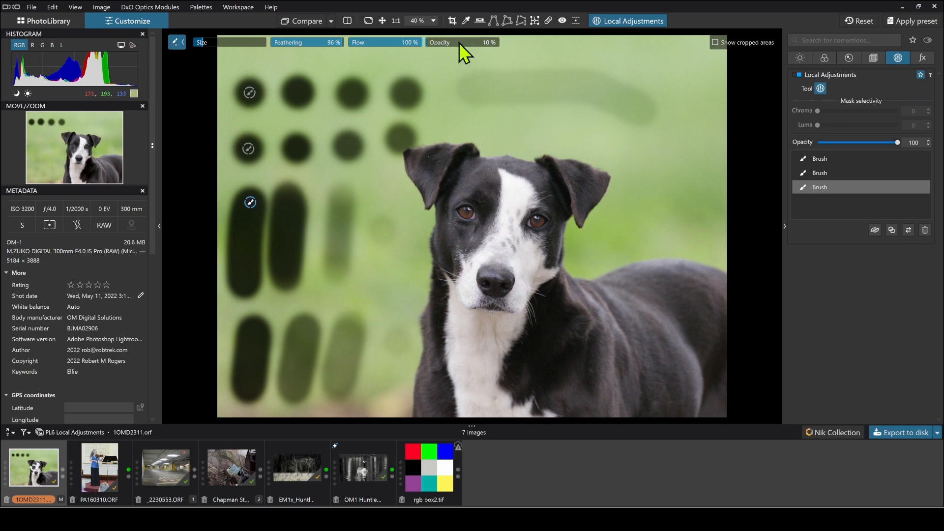
drag(459, 42, 503, 43)
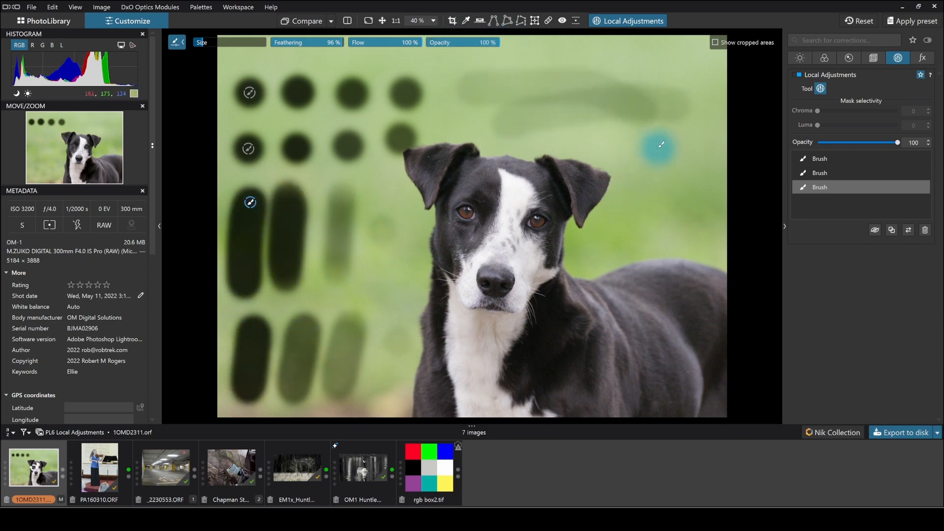
drag(661, 145, 544, 80)
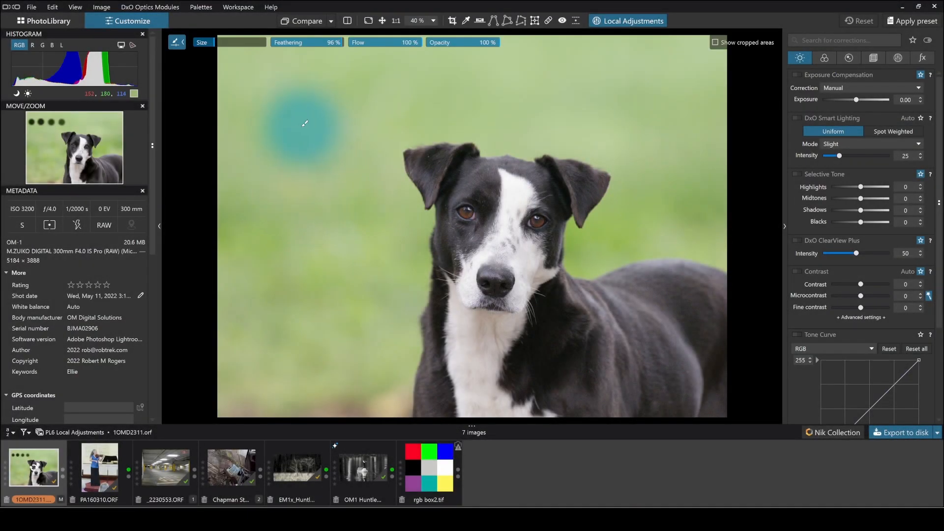
Paint a broad vertical brush mask on the background beside the dog at 100% flow and opacity, and clear the correction palette's light filter
drag(284, 110, 273, 181)
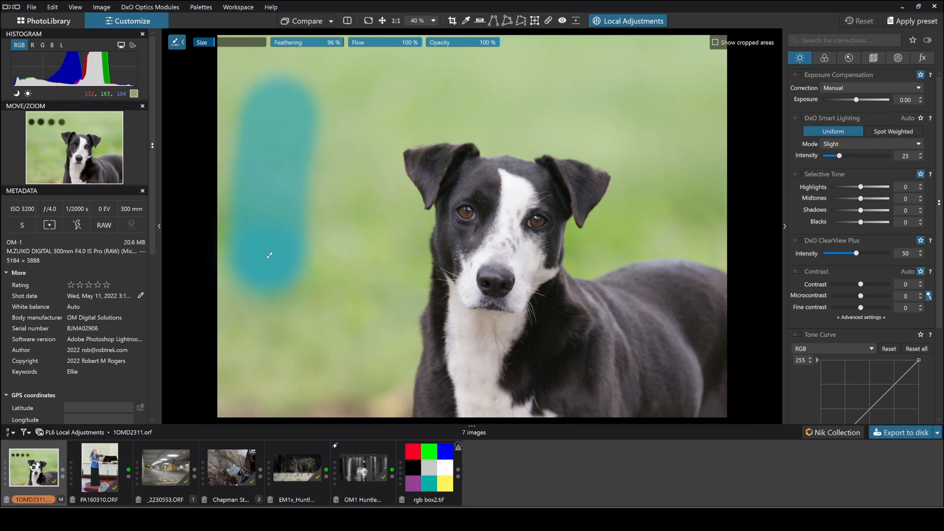
drag(269, 256, 269, 256)
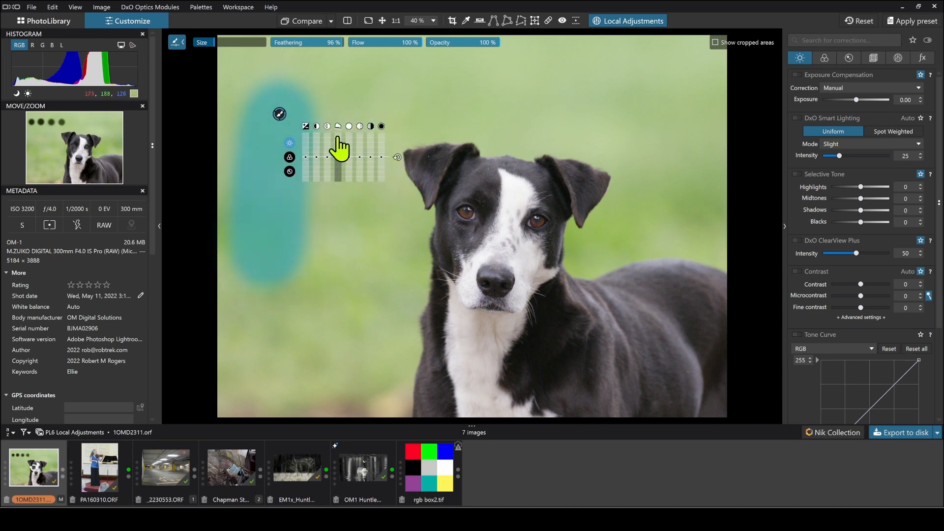
click(324, 195)
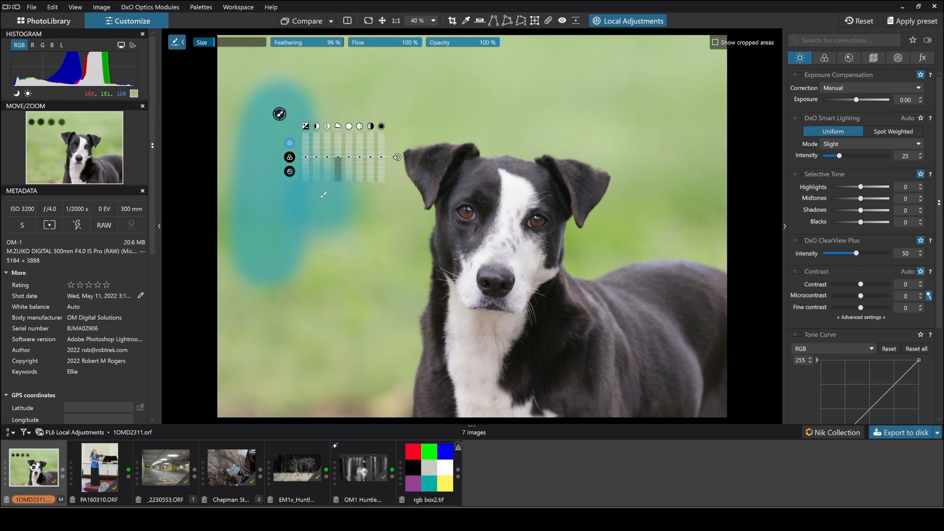
drag(322, 199, 337, 208)
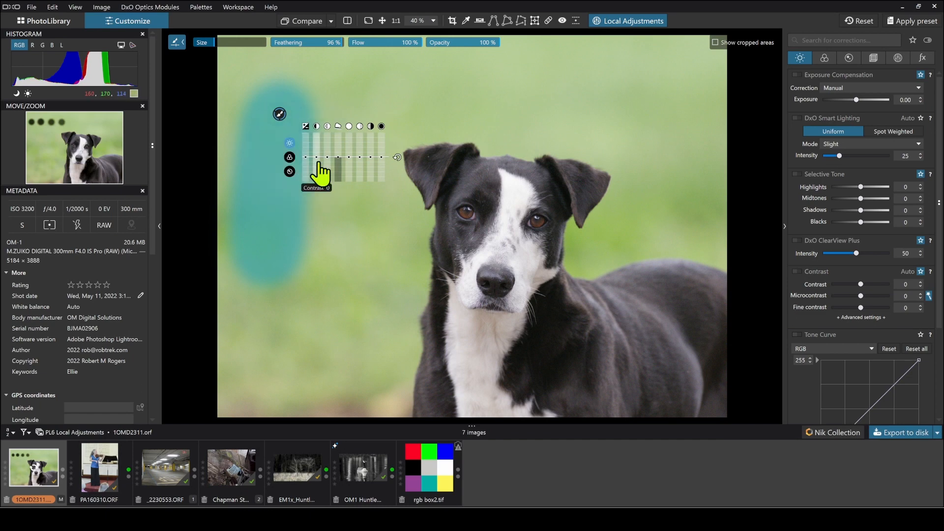
click(800, 59)
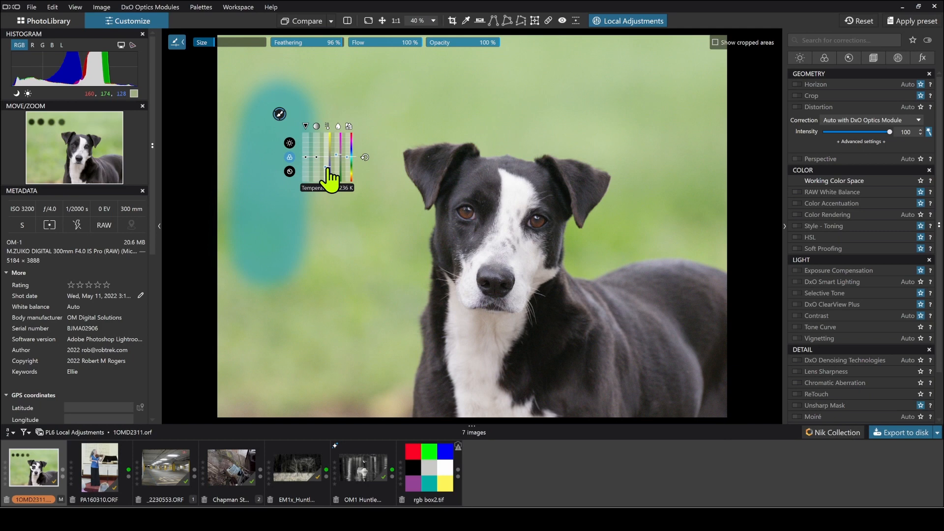
Extend the brush mask across the dog's eyes and raise both of the mask's detail adjustments to maximum
click(289, 174)
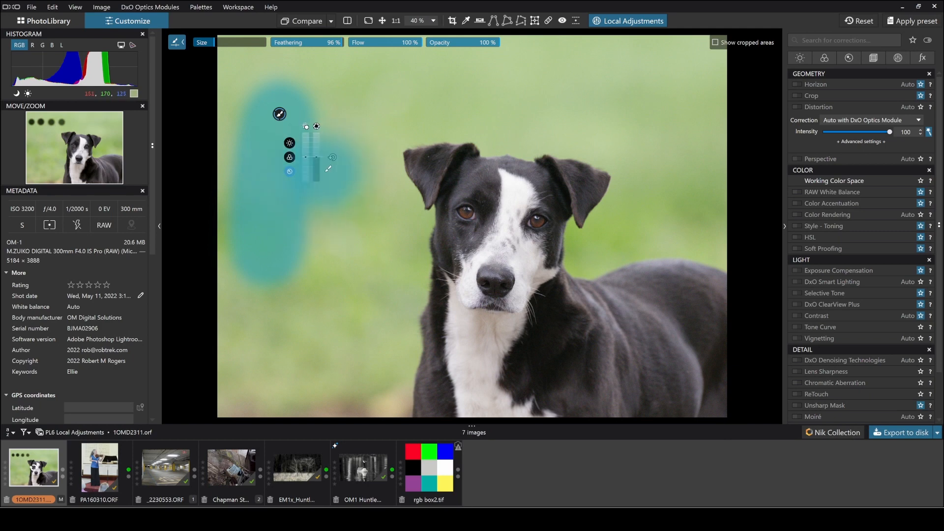
drag(417, 201, 585, 223)
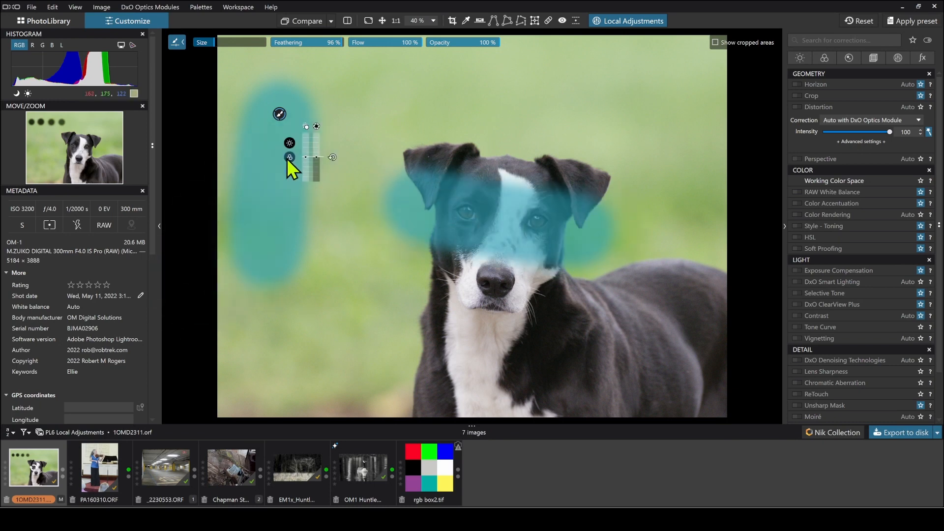
drag(305, 173, 307, 127)
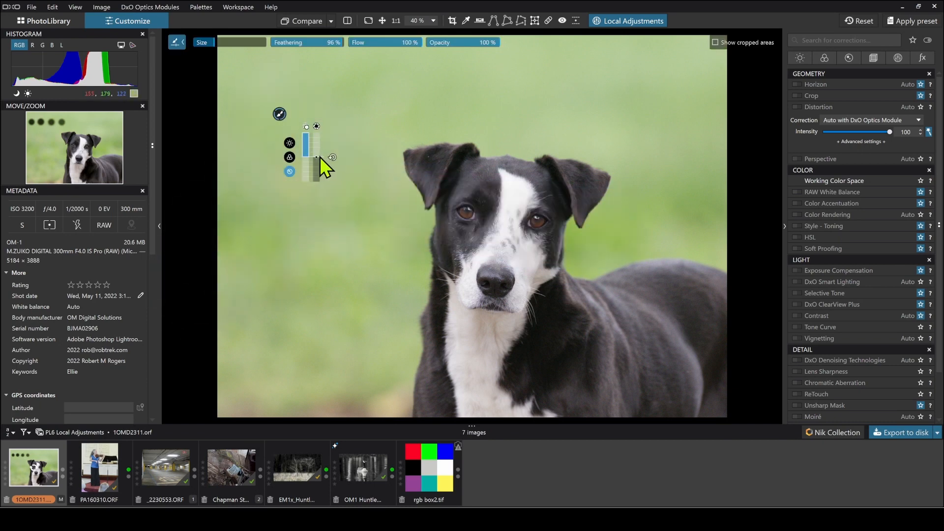
drag(317, 159, 320, 133)
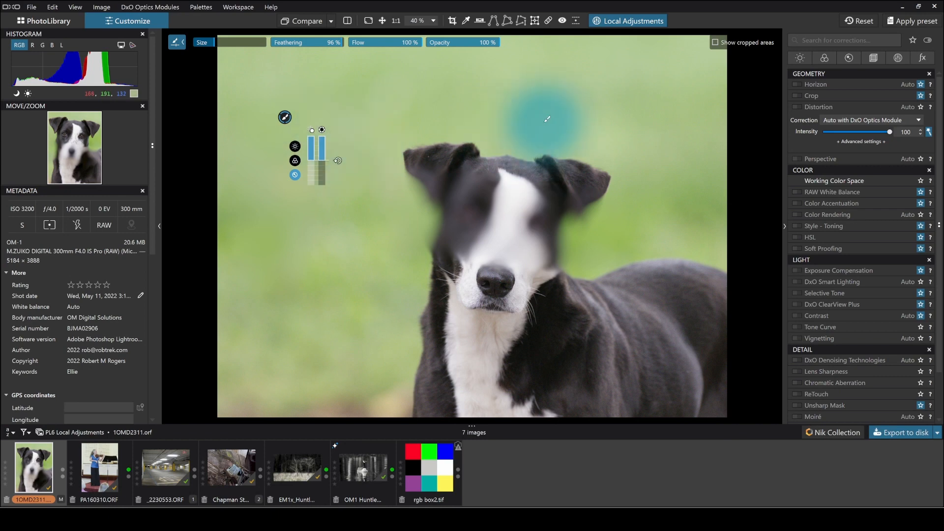
Move the whole brush mask down from the dog's eyes to its muzzle
mouse_move(284, 123)
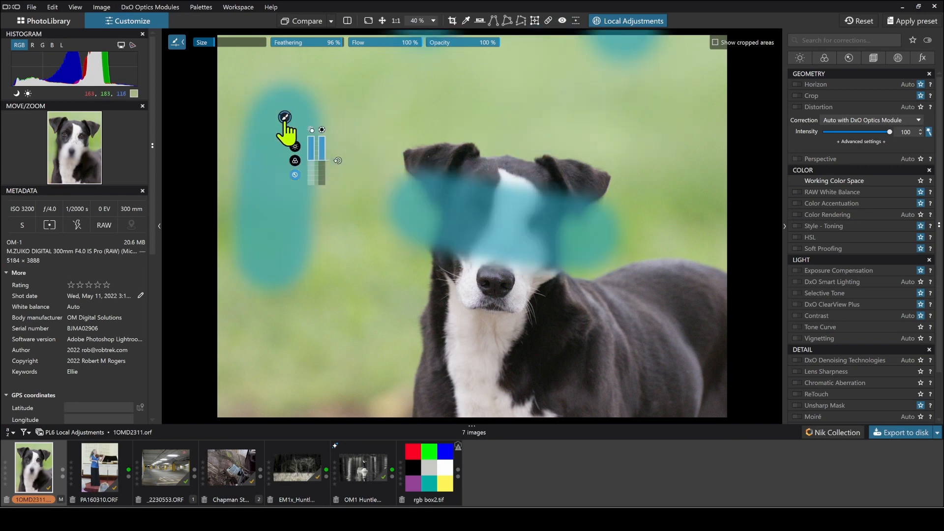
drag(285, 124, 278, 180)
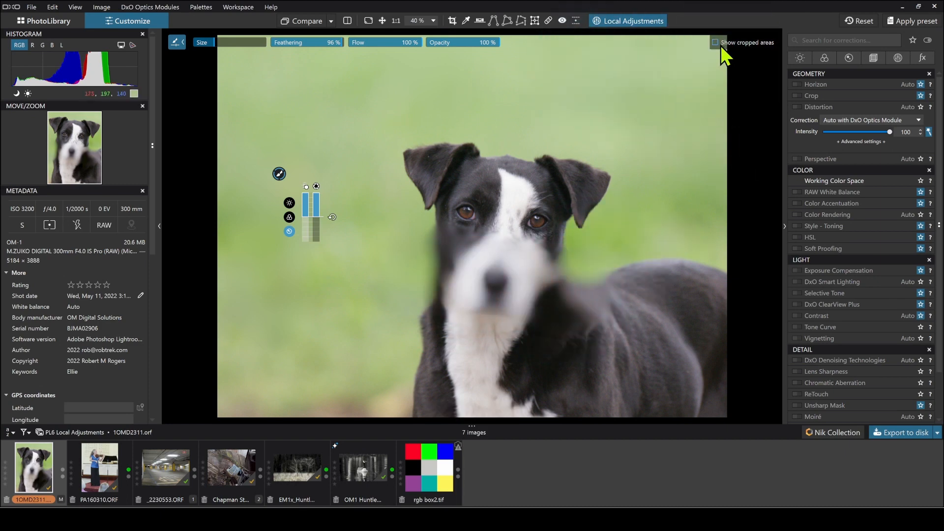
Crop the photo to a 2311 × 3081 px (3 × 4) portrait frame around the dog's head and chest, and reactivate Local Adjustments
click(453, 22)
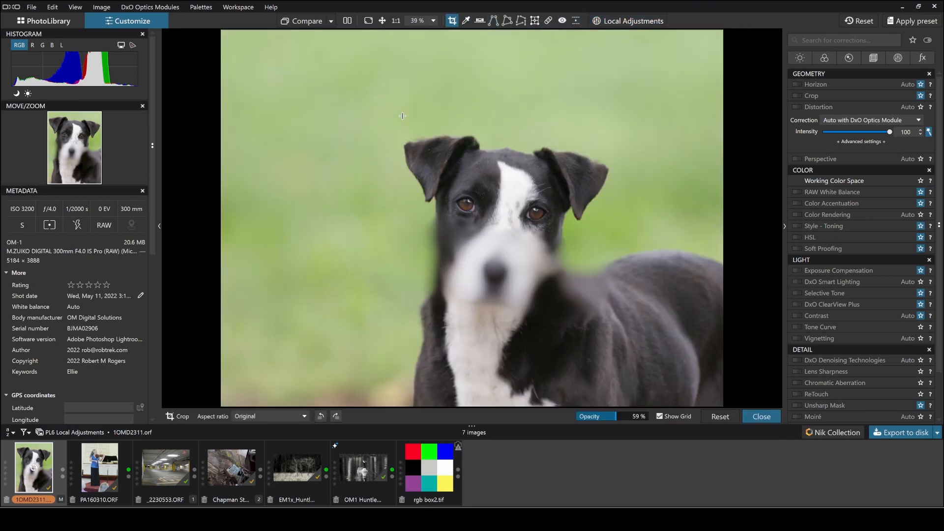
drag(389, 108, 614, 406)
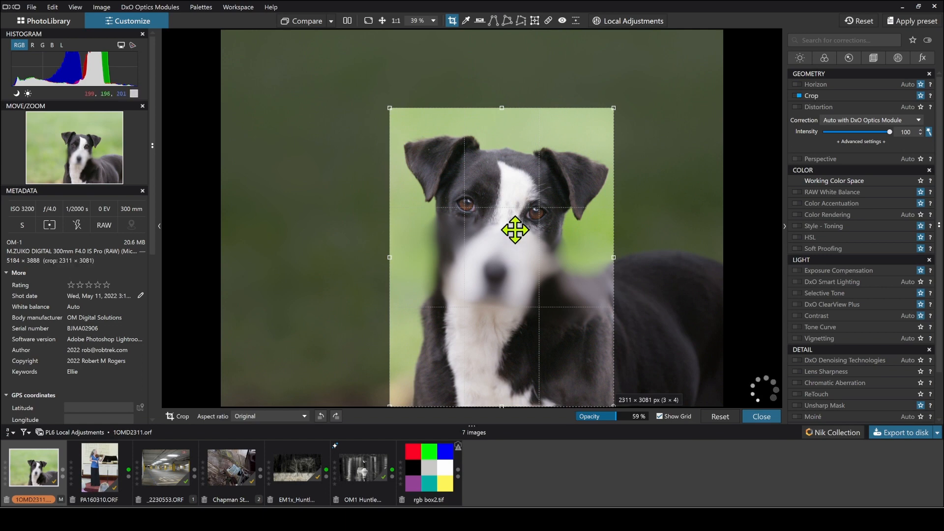
key(Return)
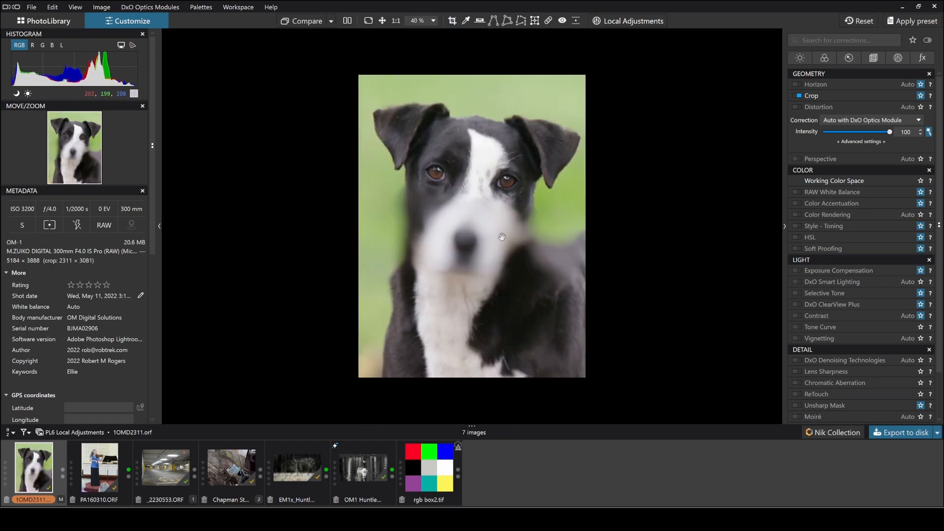
click(627, 23)
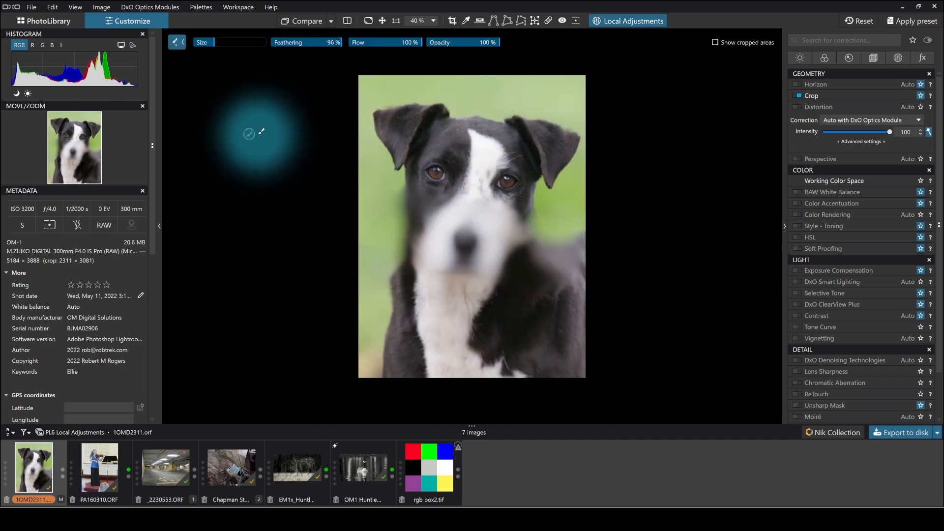
Select the brush mask lying outside the crop and show the photo's cropped areas together with the painted mask
click(250, 139)
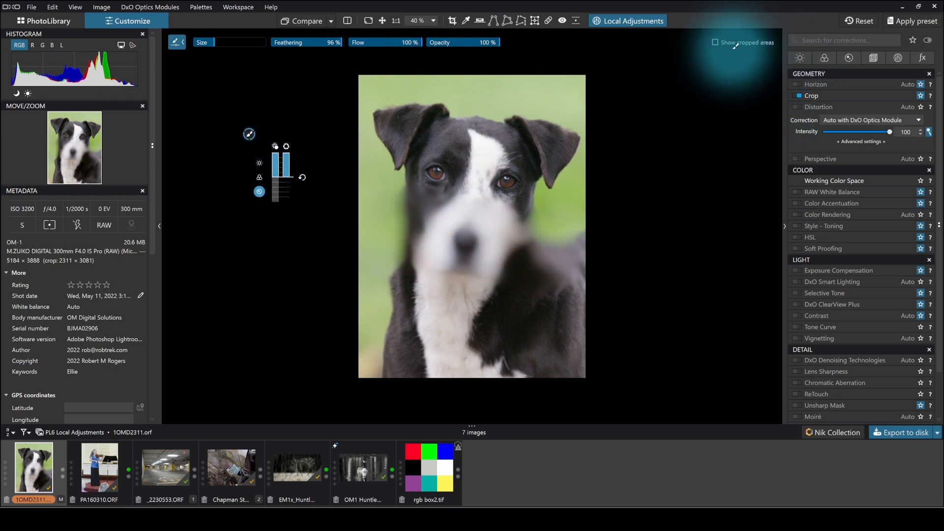
click(716, 42)
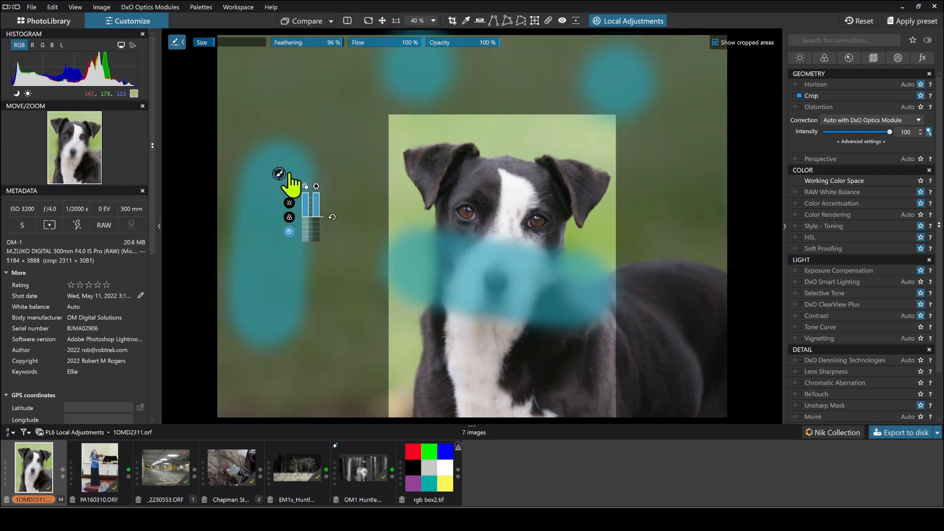
right_click(642, 96)
click(621, 112)
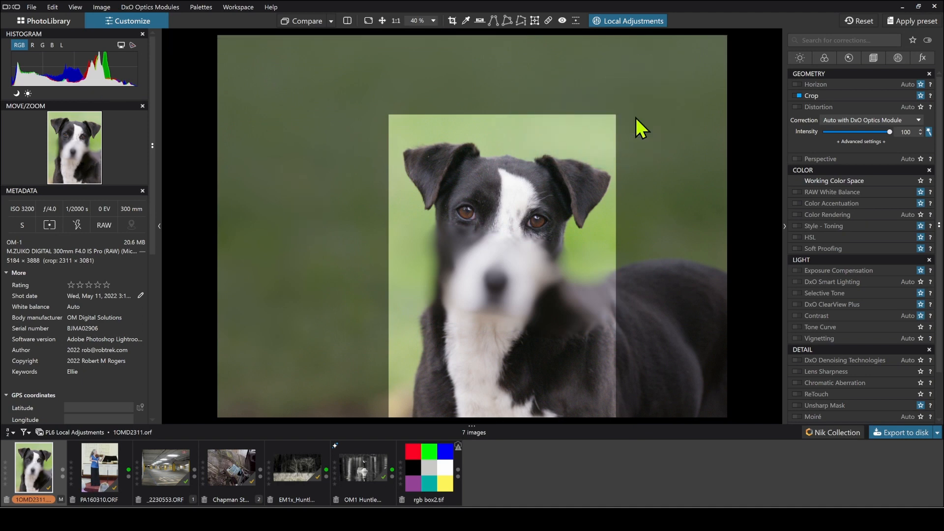
mouse_move(683, 154)
mouse_down()
mouse_move(634, 183)
mouse_move(564, 83)
mouse_move(583, 121)
mouse_up()
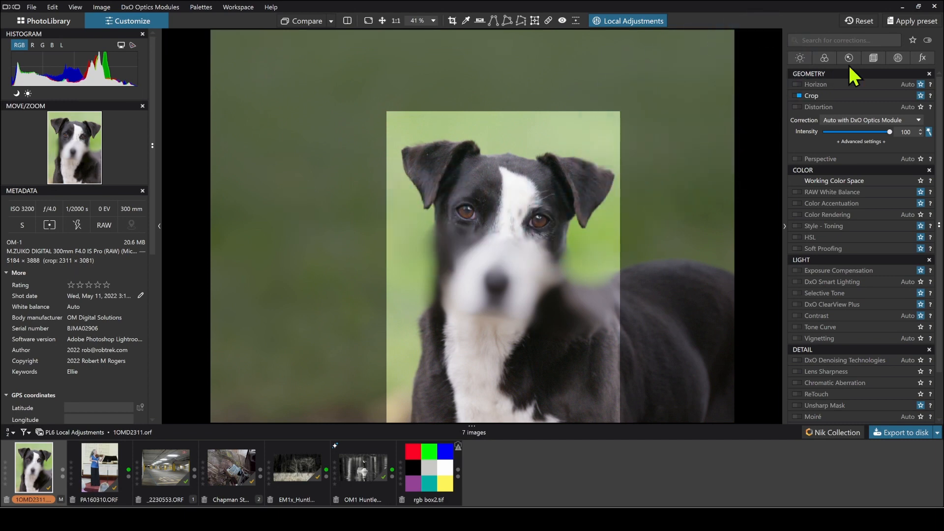
Hide and show the brush mask through the Local Adjustments mask list, and turn off the display of cropped areas
click(896, 58)
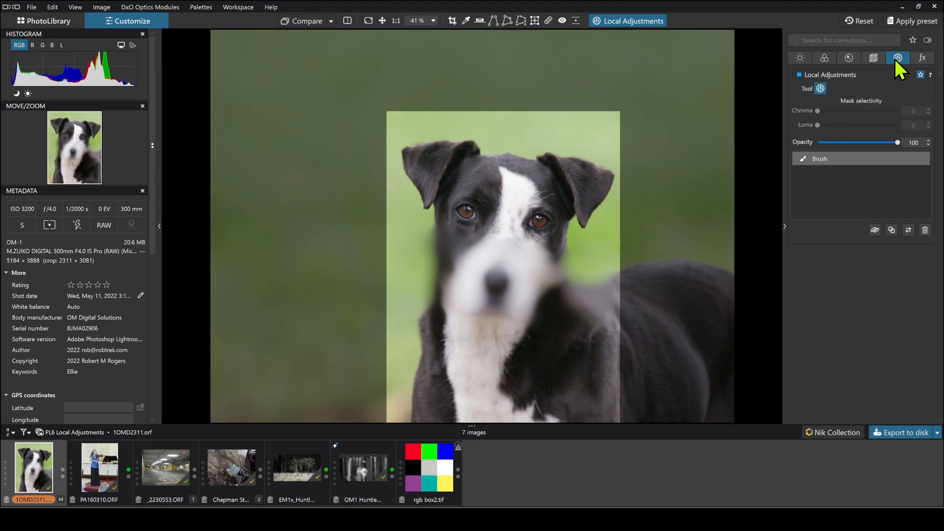
mouse_move(819, 158)
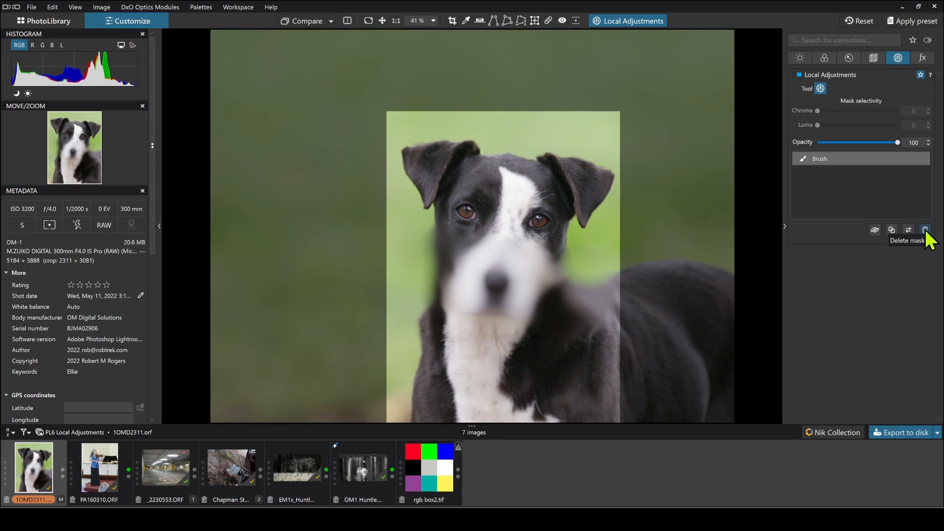
click(876, 230)
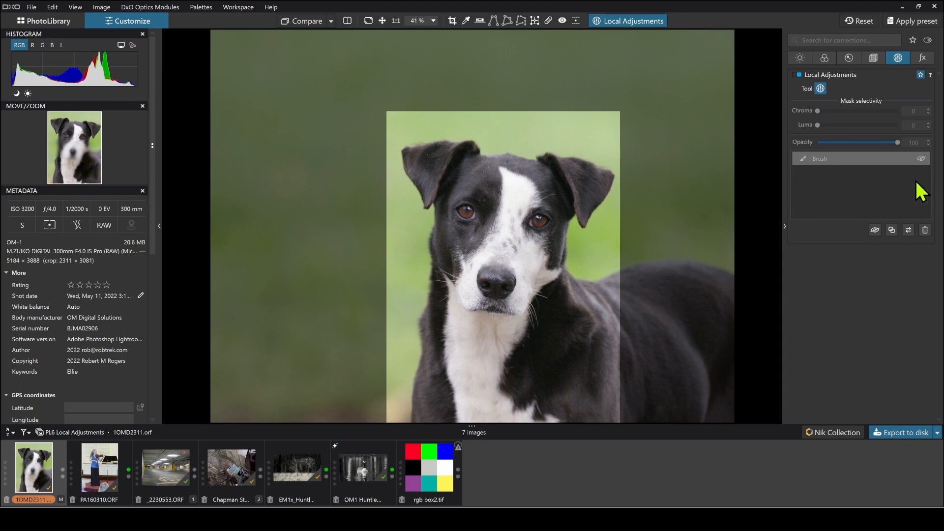
click(875, 229)
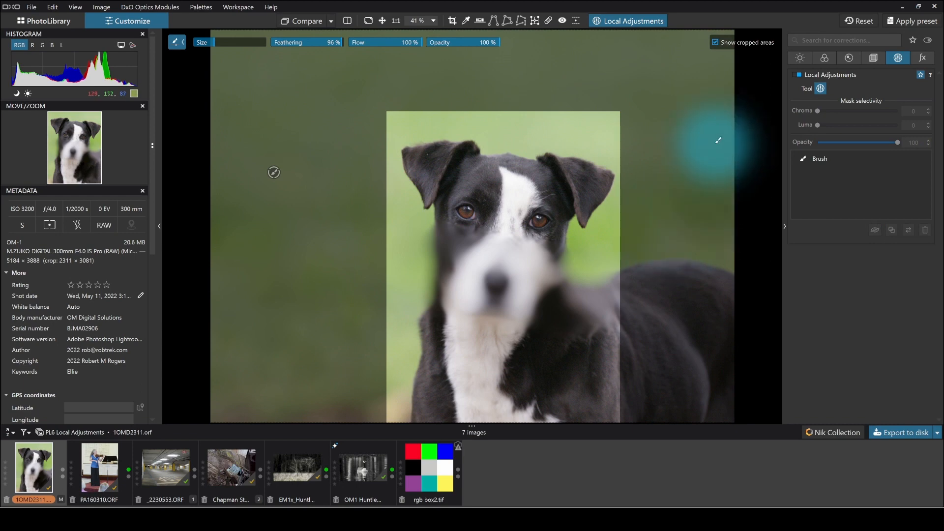
click(715, 42)
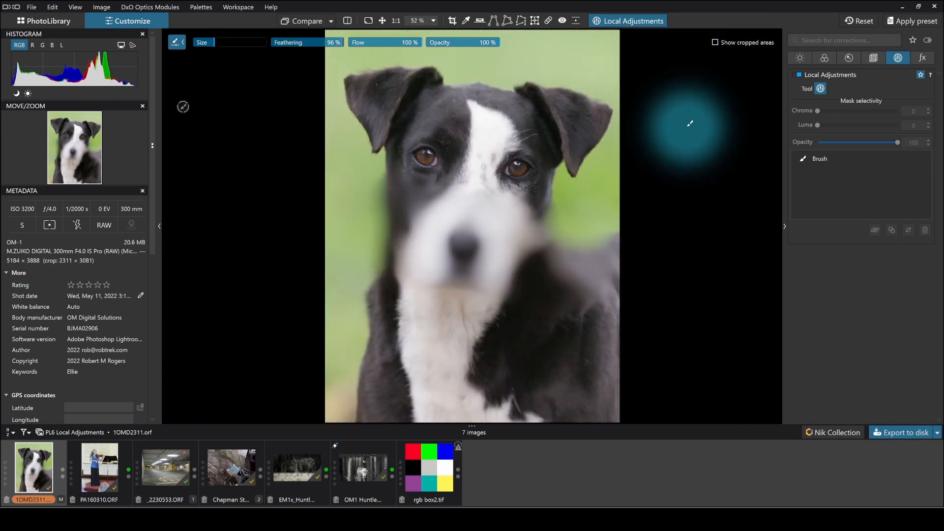
Paint a brush mask across the dog's ears and forehead with raised exposure, and another across its chest with lowered exposure
scroll(579, 198, down, 1)
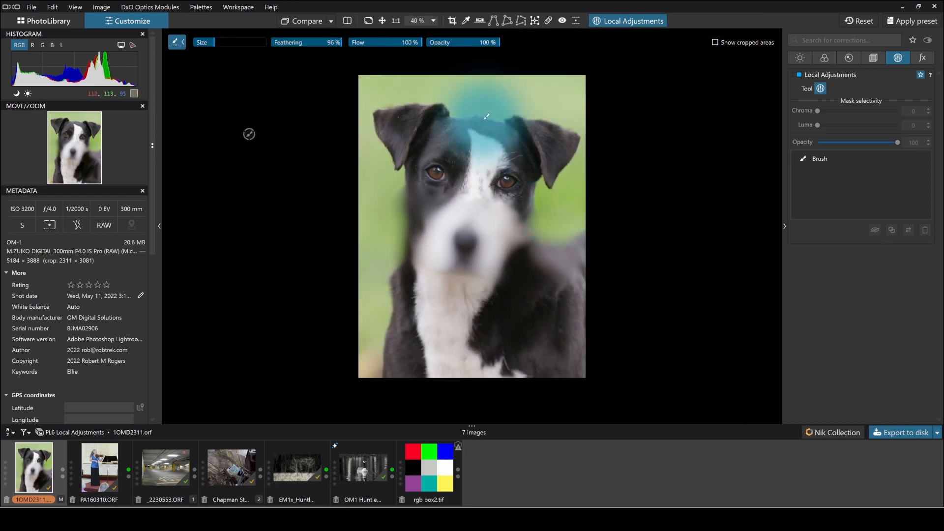
mouse_move(413, 131)
mouse_down()
mouse_move(521, 129)
mouse_move(443, 120)
mouse_up()
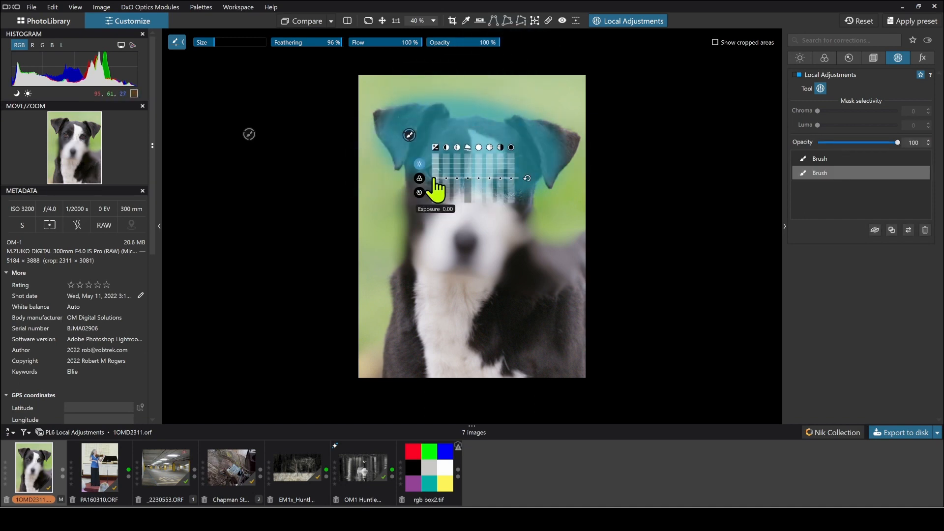
drag(435, 178, 436, 174)
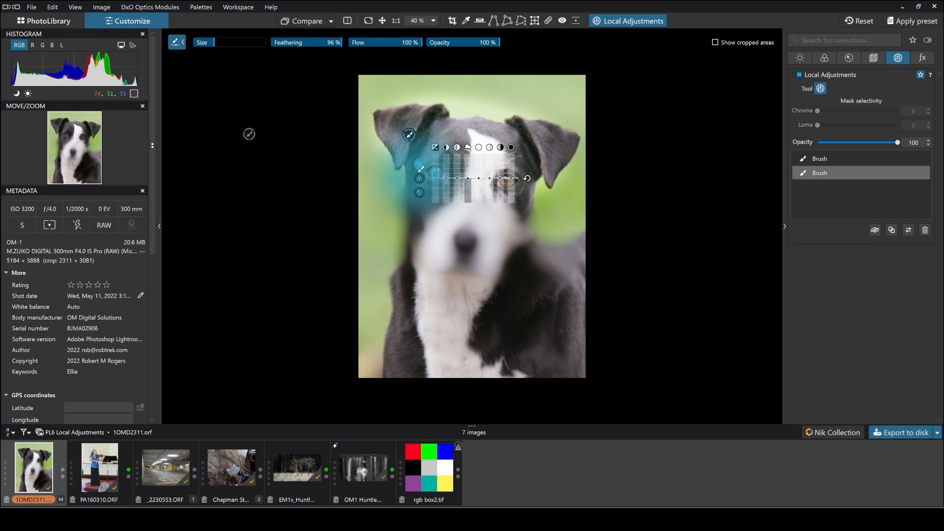
mouse_move(411, 140)
mouse_move(386, 310)
mouse_down()
mouse_move(418, 330)
mouse_move(472, 339)
mouse_move(529, 315)
mouse_up()
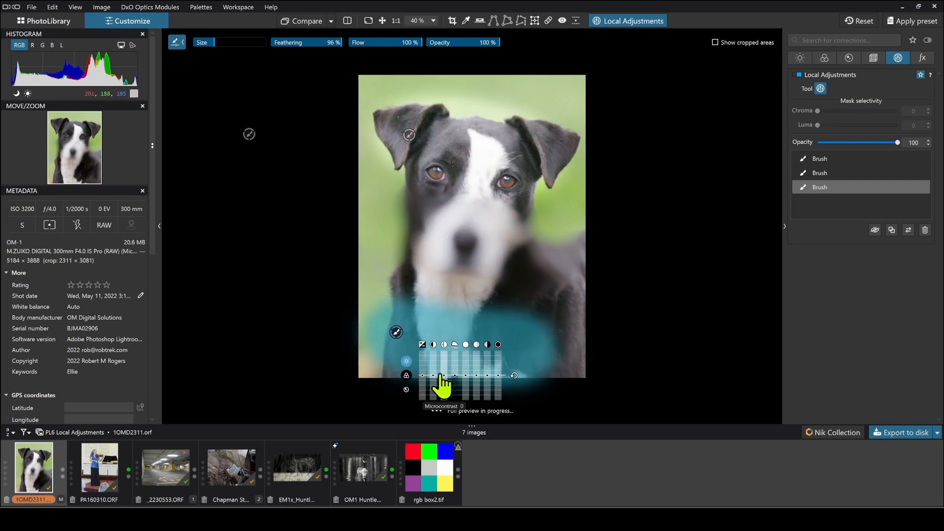
drag(428, 385, 426, 390)
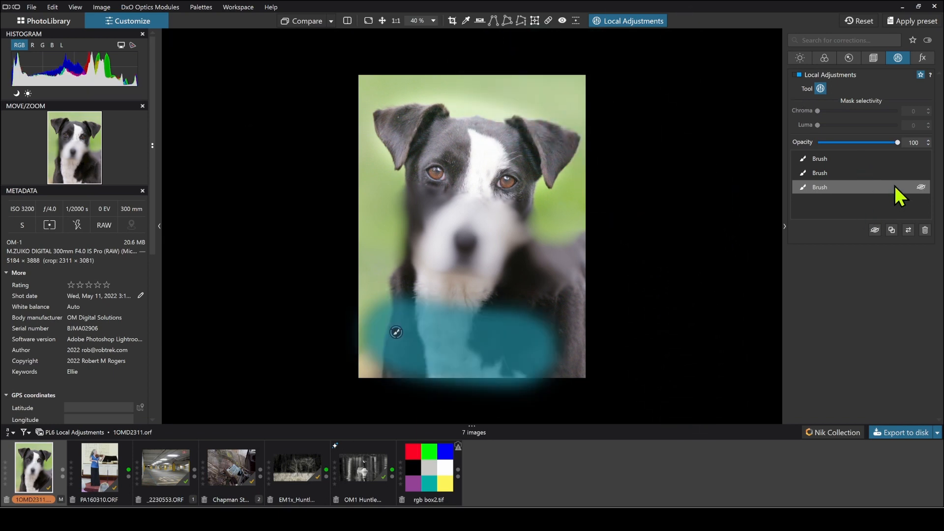
Toggle the chest mask's effect off and on, and select the forehead mask in the mask list
click(922, 187)
click(923, 187)
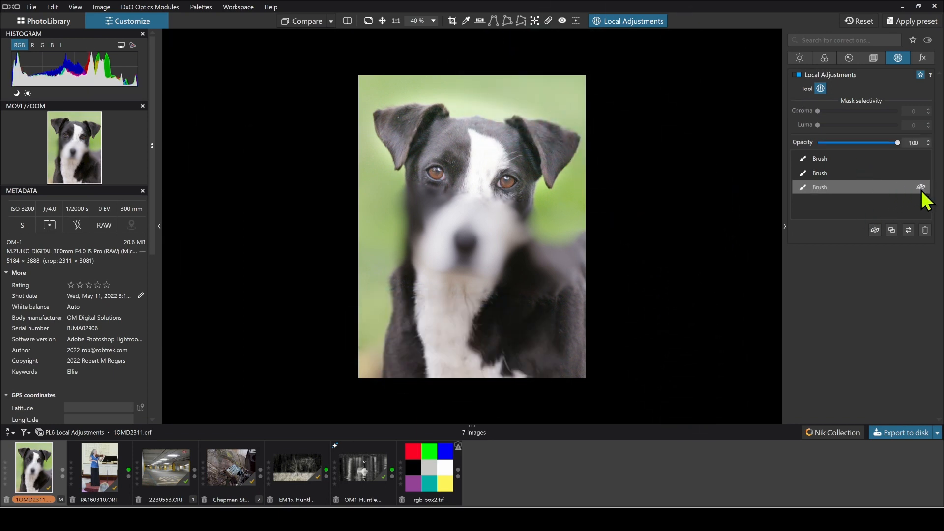
click(921, 173)
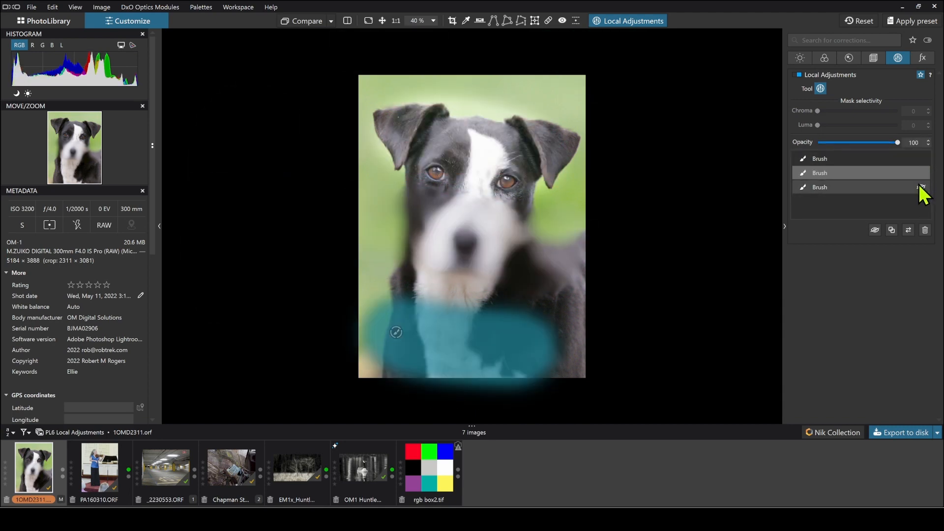
Compare the edited photo with its version without local adjustments
click(302, 22)
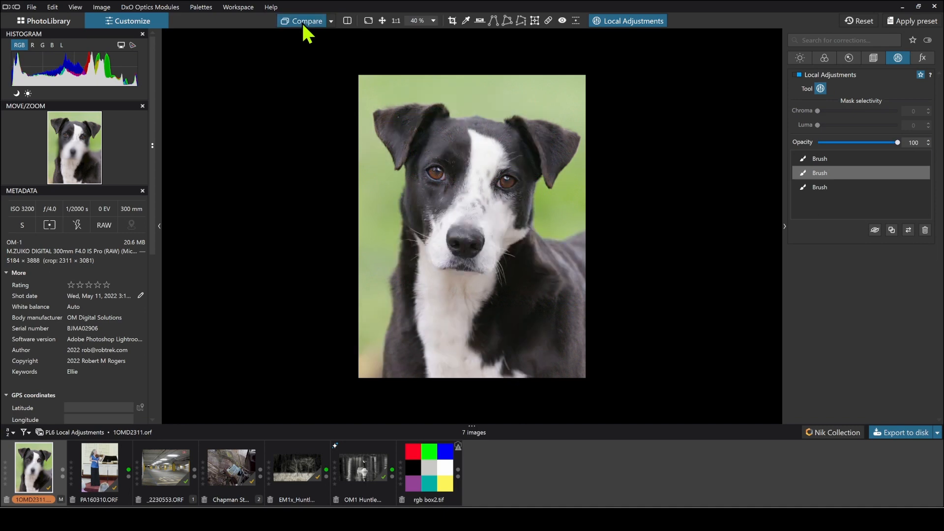
click(302, 22)
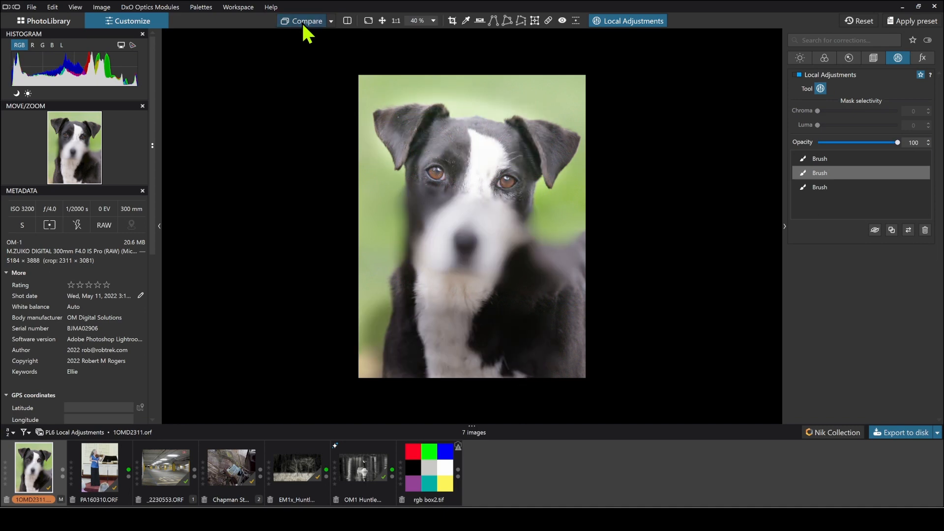
click(302, 22)
click(302, 21)
Set the comparison reference to No corrections (without geometry), and compare the photo in full view and in split view
click(331, 21)
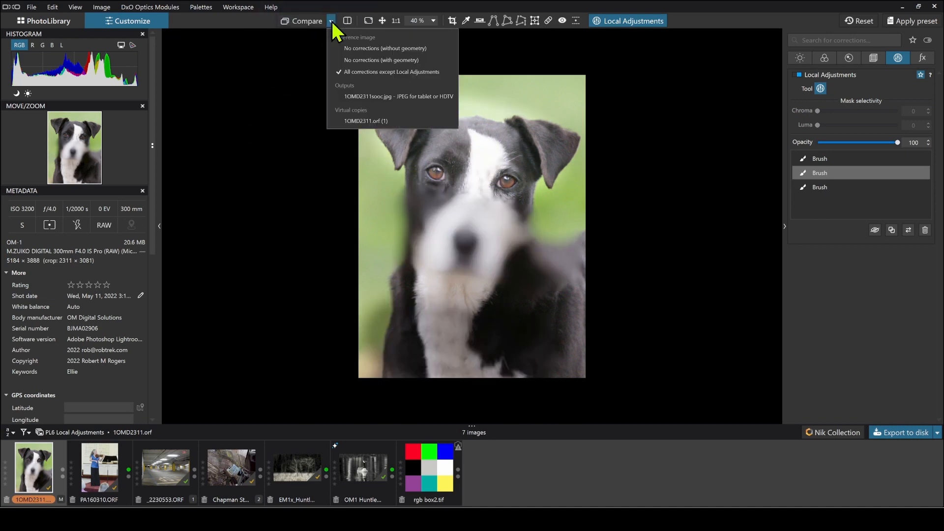
click(409, 48)
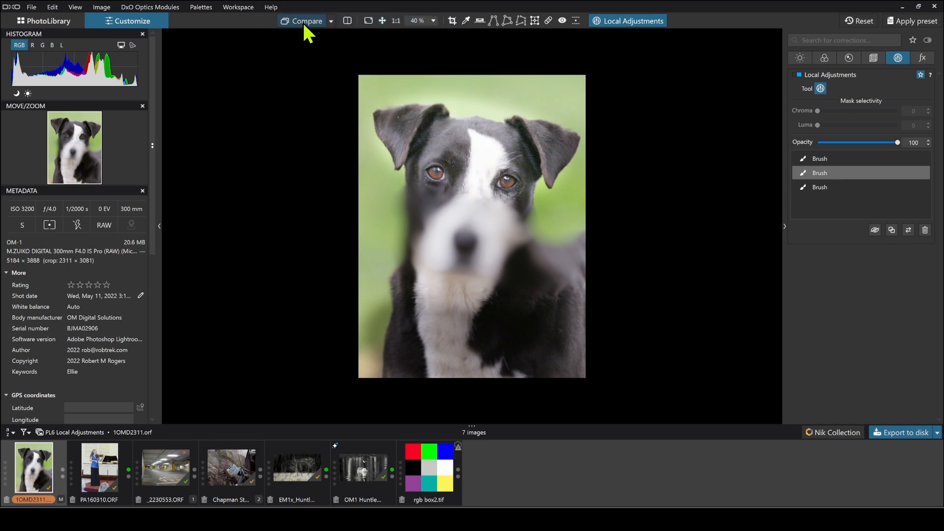
drag(304, 25, 304, 25)
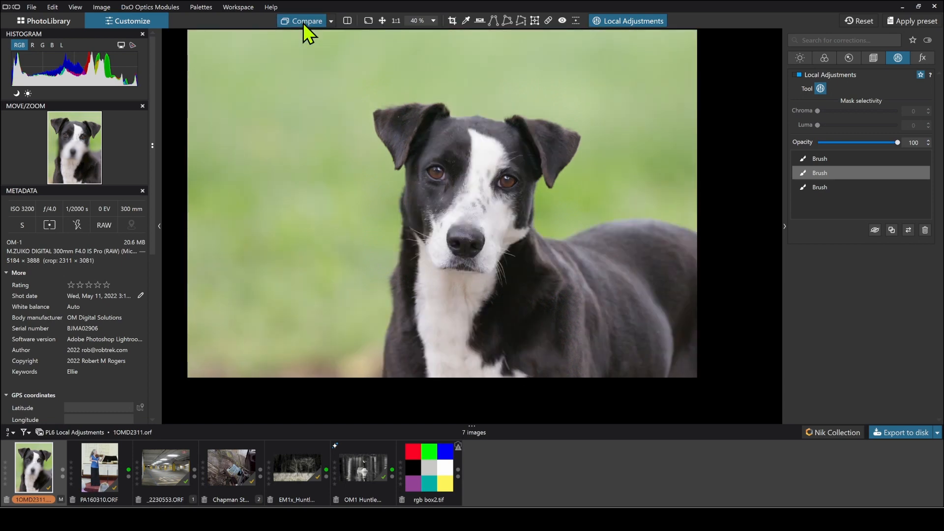
drag(303, 23, 303, 23)
click(348, 20)
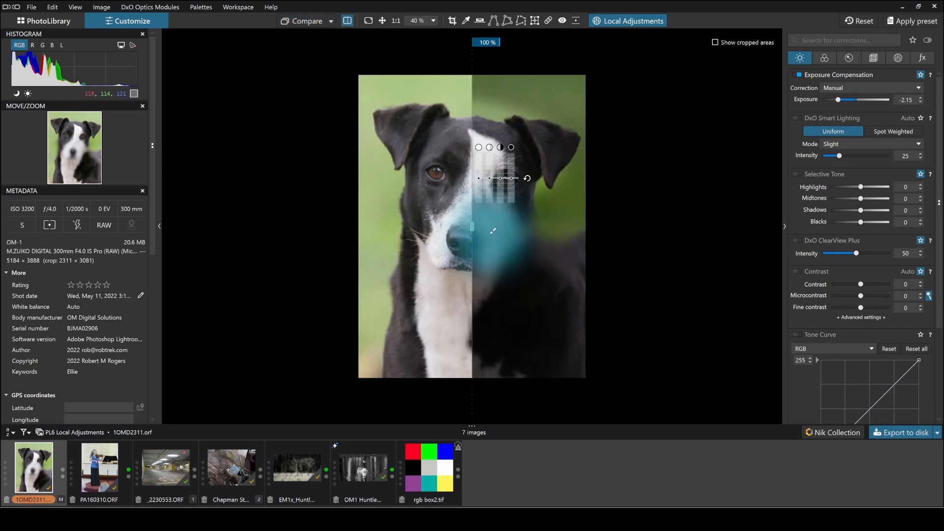
drag(472, 218, 508, 205)
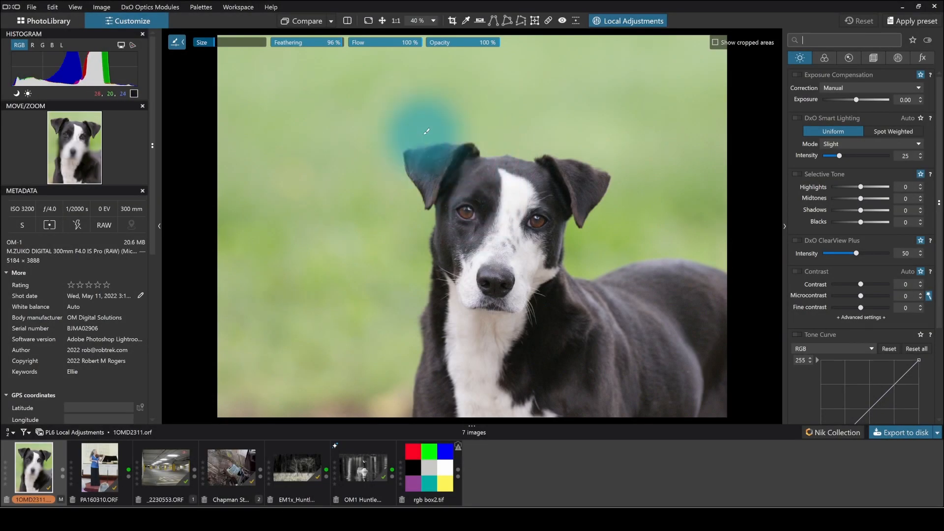
right_click(309, 178)
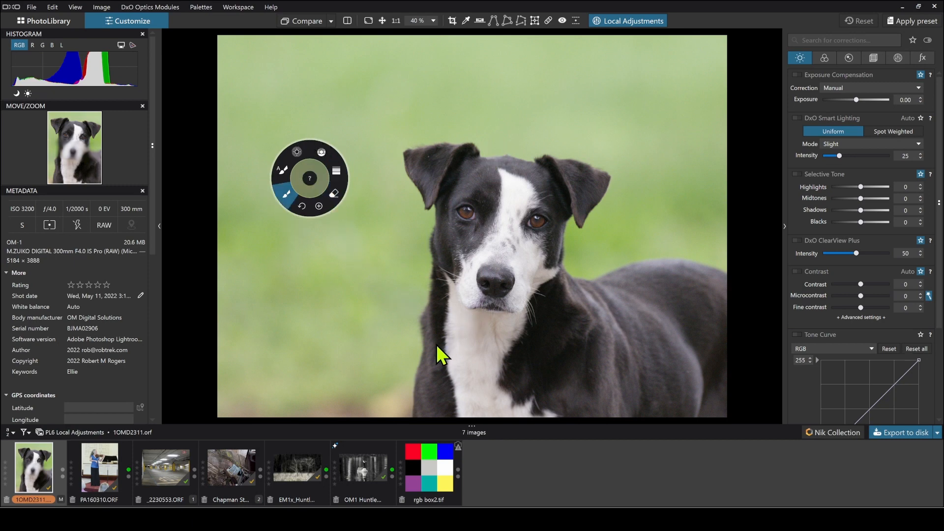
mouse_move(430, 306)
mouse_down()
mouse_move(487, 303)
mouse_move(467, 212)
mouse_move(566, 211)
mouse_move(558, 227)
mouse_move(497, 255)
mouse_up()
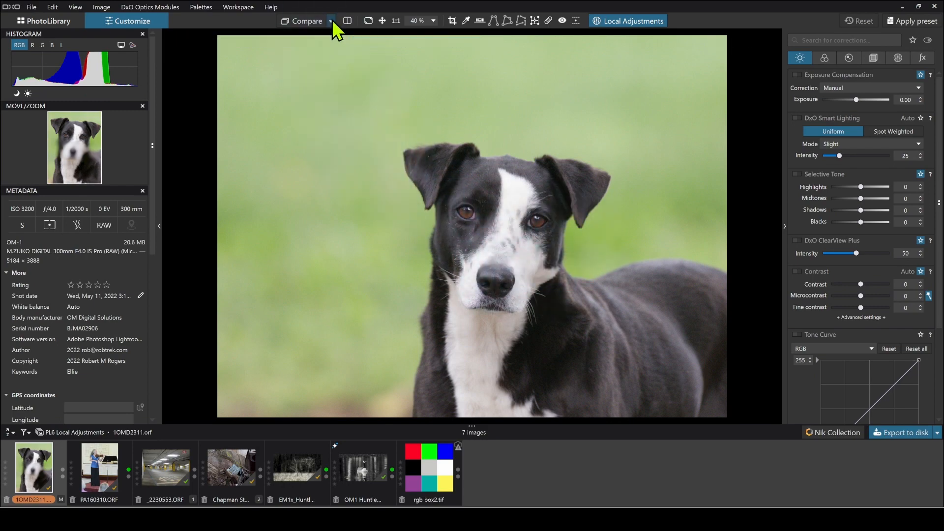
click(331, 20)
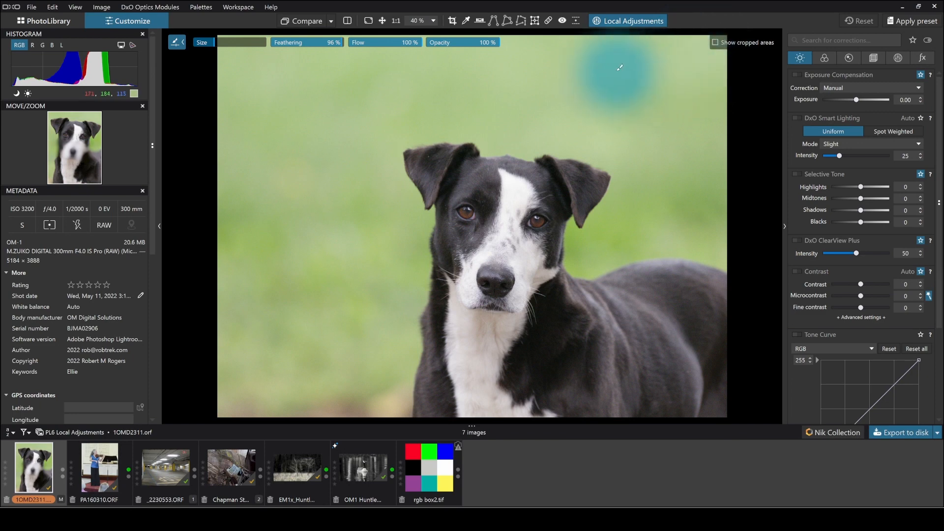
Crop the photo to a 1 × 1 square of 3173 × 3173 px around the dog's head and chest
click(453, 23)
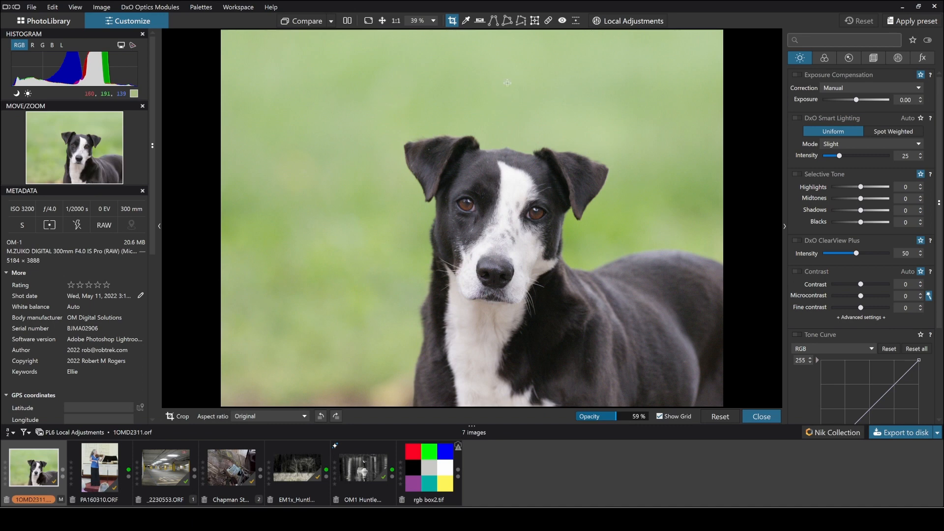
click(873, 58)
click(861, 147)
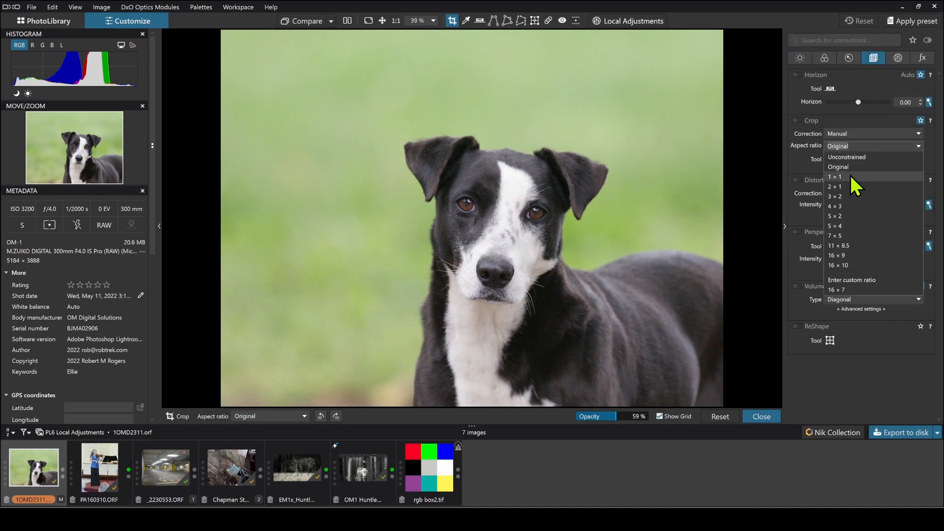
click(856, 186)
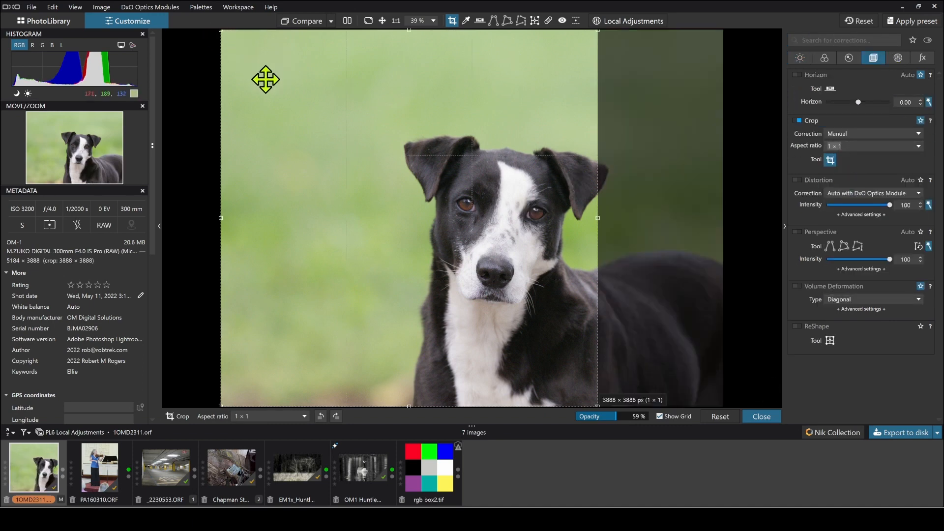
drag(265, 78, 377, 123)
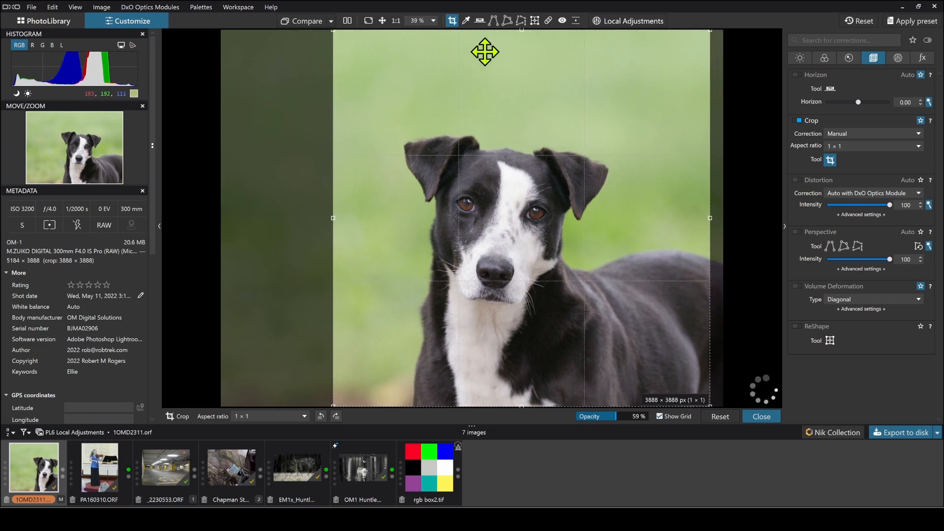
drag(523, 35, 508, 103)
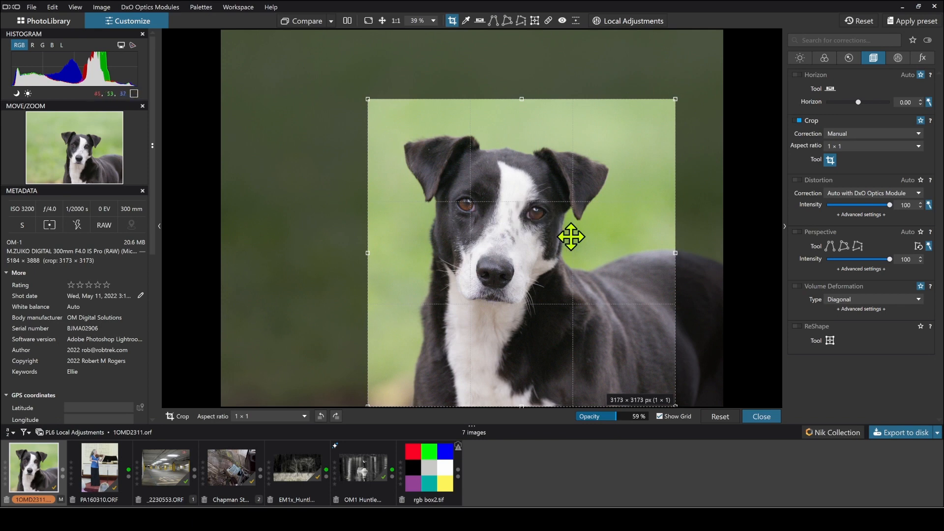
key(Return)
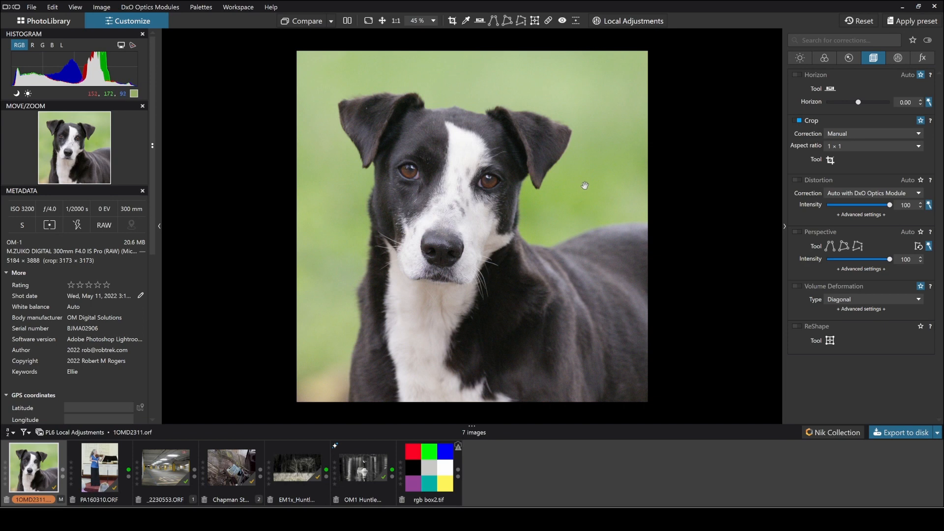
Add a graduated filter running diagonally from the background beside the dog's right-hand ear down to the bridge of its nose
click(610, 25)
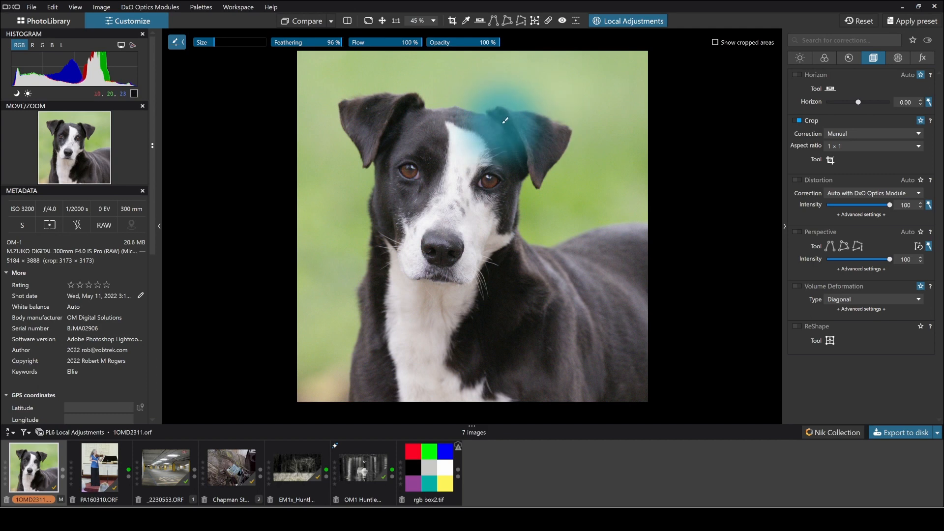
right_click(479, 151)
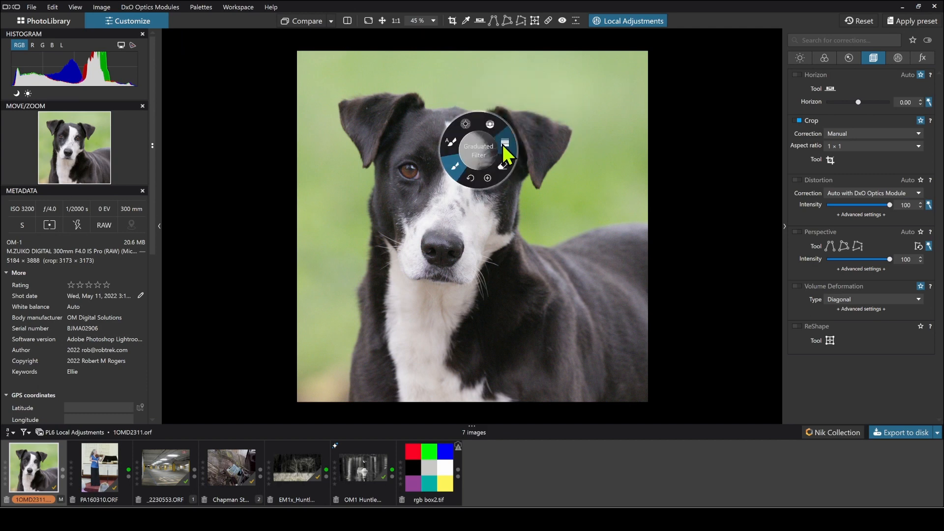
click(504, 144)
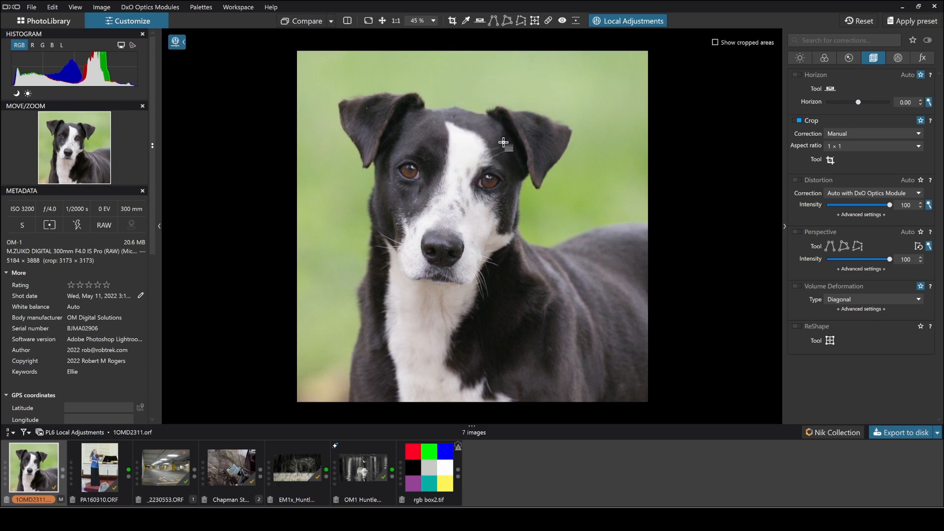
drag(563, 103, 454, 211)
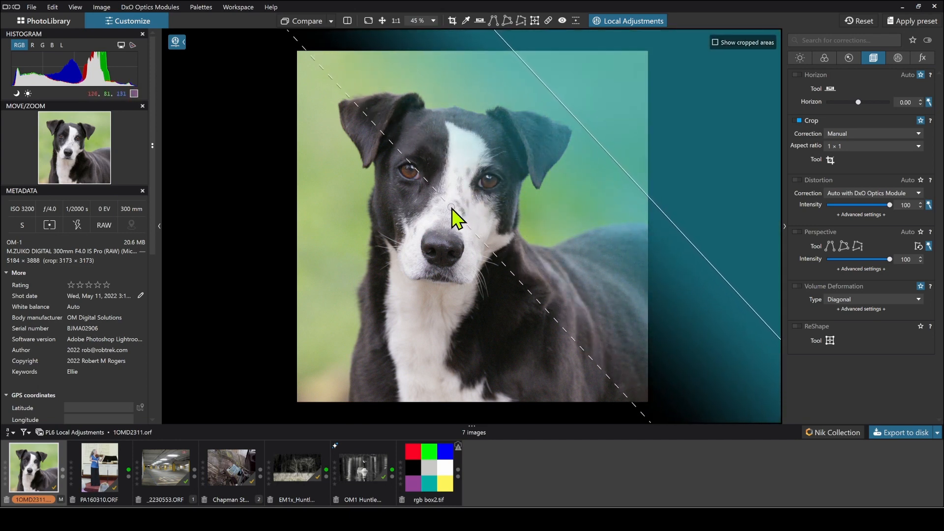
Raise the exposure of the upper-right graduated filter and make its color temperature warmer
mouse_move(563, 104)
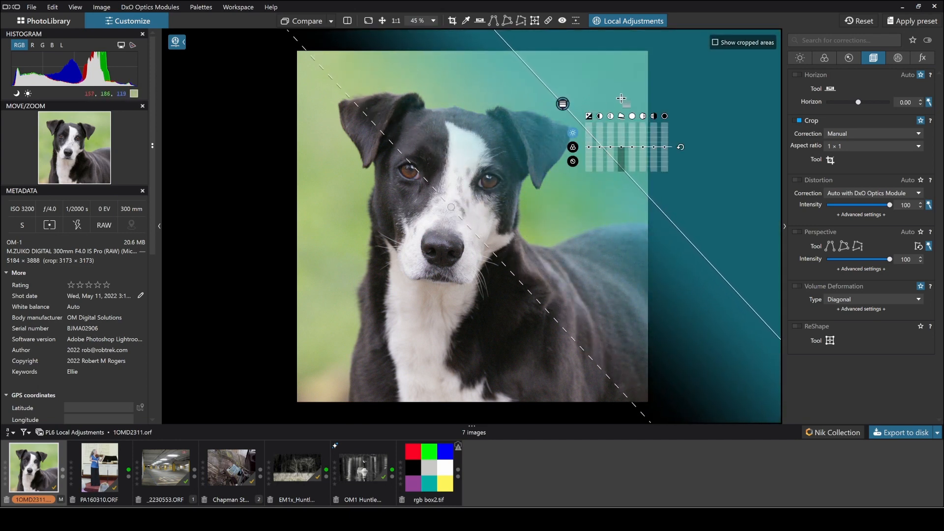
drag(592, 150, 590, 141)
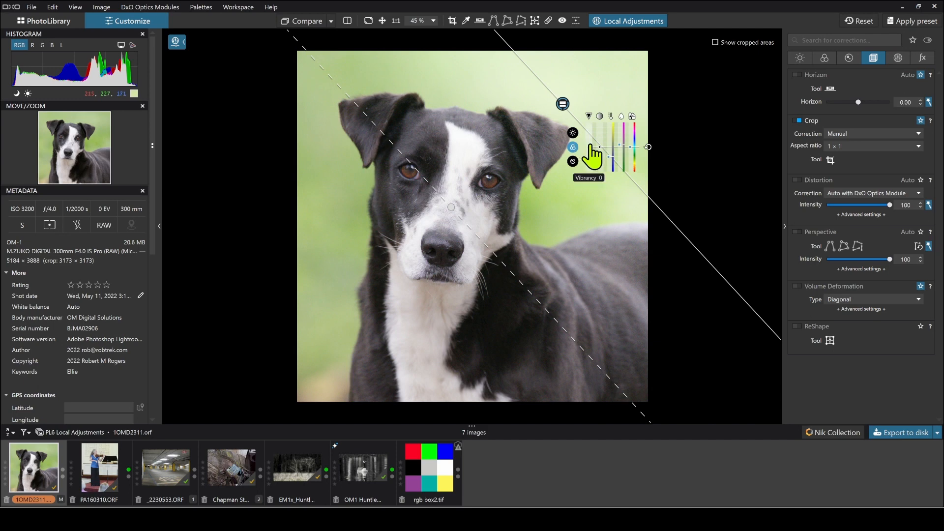
drag(610, 156, 610, 156)
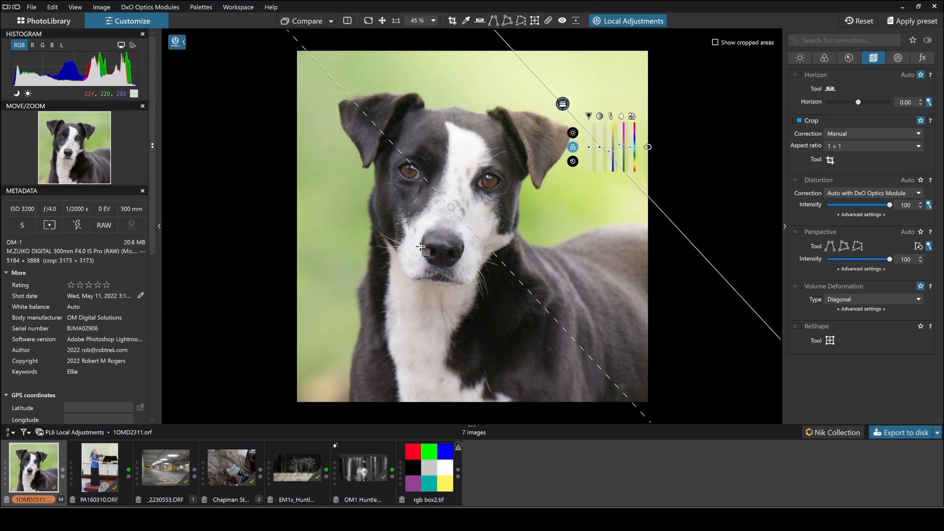
Add a second graduated filter from the lower-left of the photo toward the nose and lower its exposure
drag(350, 314, 453, 204)
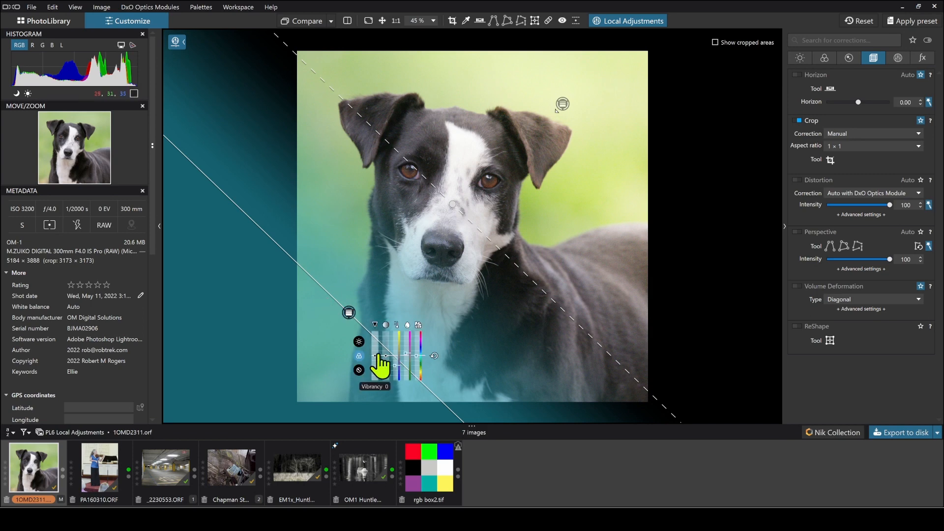
click(359, 342)
drag(376, 371, 399, 375)
click(359, 356)
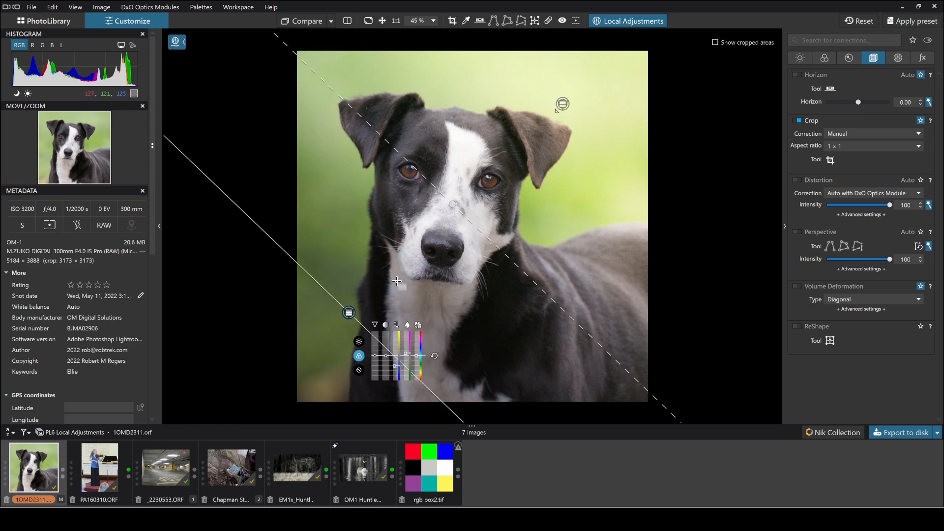
click(350, 315)
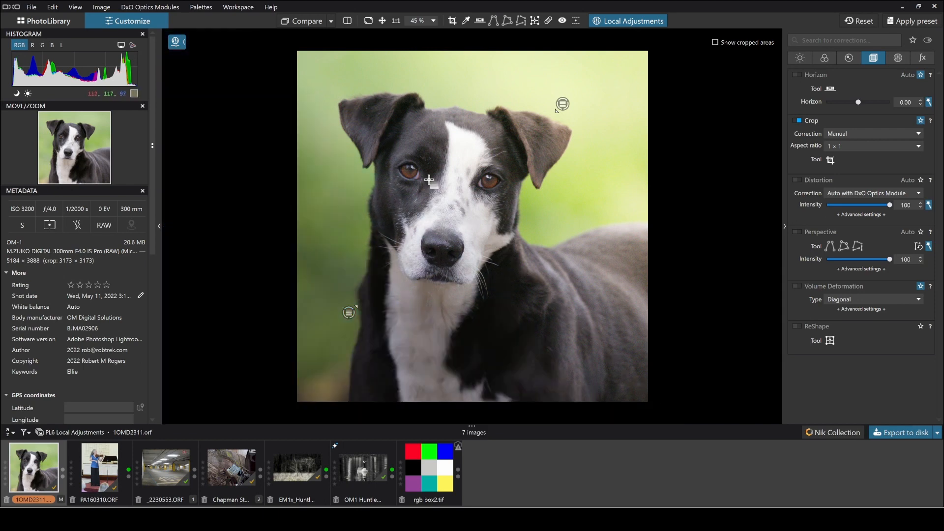
Add a control point on the dog's eye at the left of the photo and shrink its circle to just around the eye
right_click(440, 170)
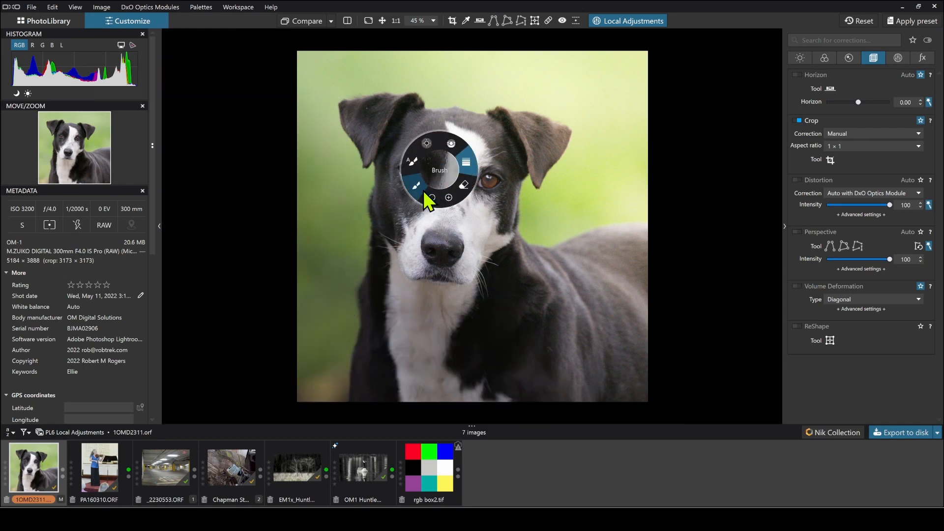
click(426, 146)
scroll(409, 179, up, 3)
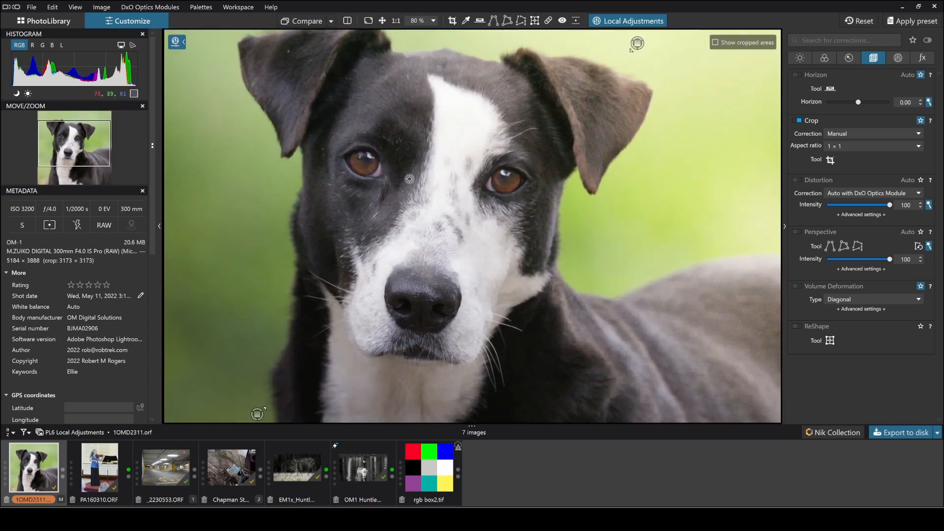
scroll(410, 179, up, 1)
scroll(354, 168, up, 2)
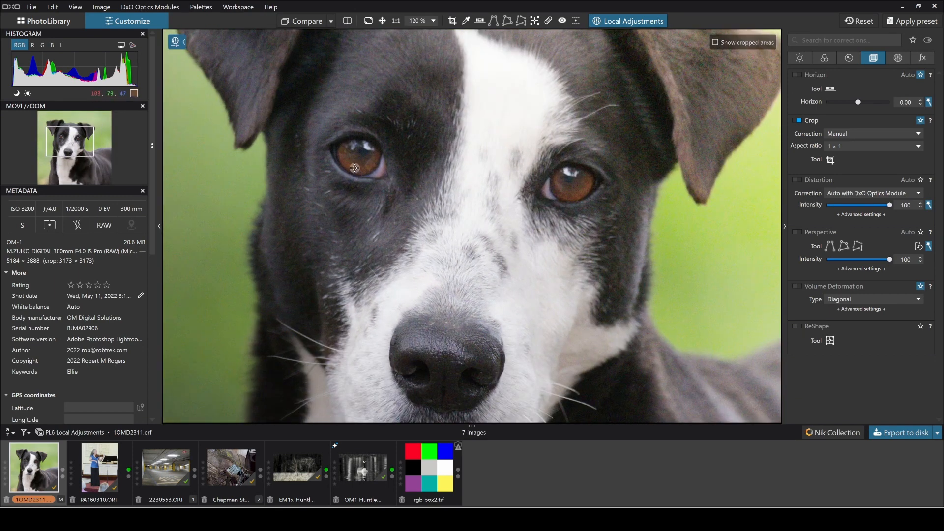
click(353, 163)
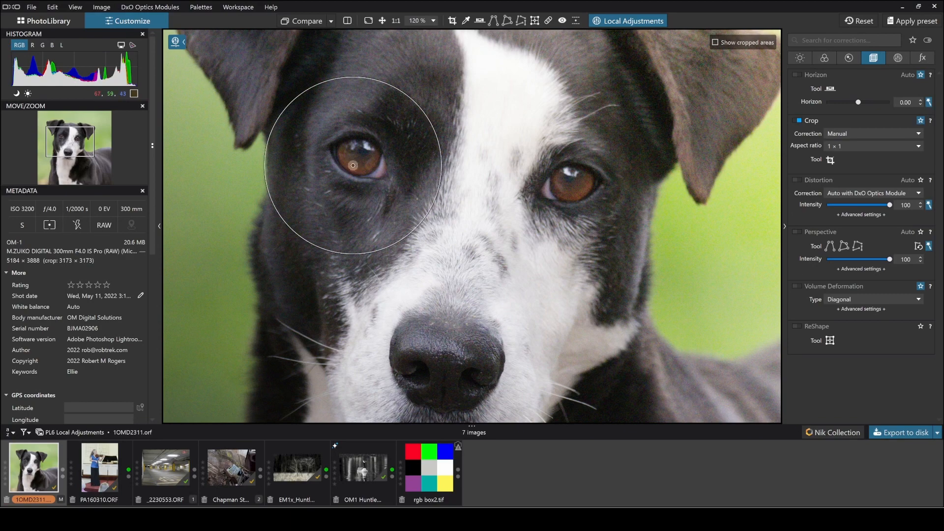
drag(401, 94, 382, 122)
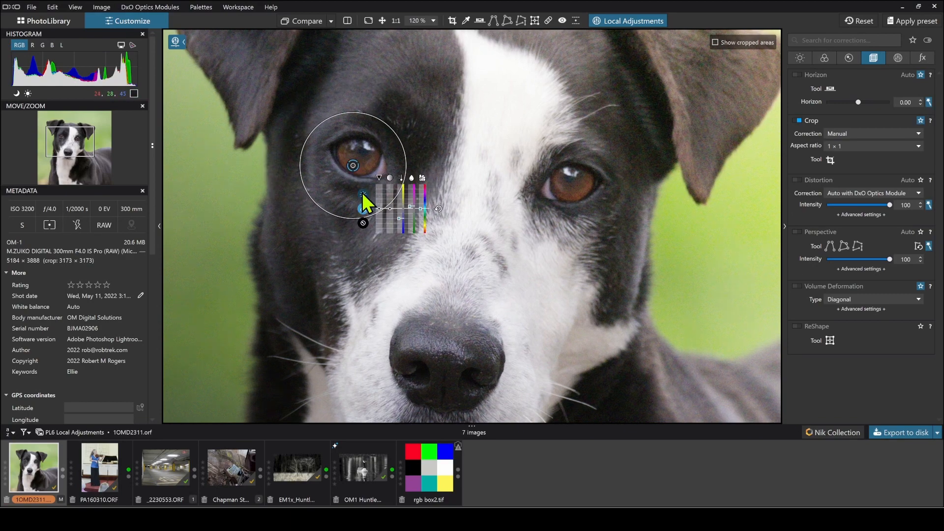
Set the eye control point's exposure to about 0.7 and its ClearView Plus to about 93
click(363, 195)
click(381, 208)
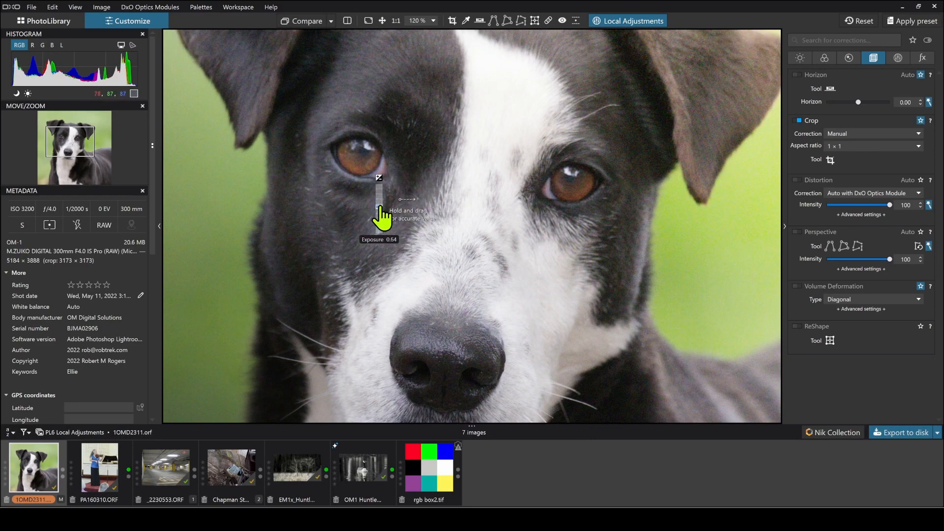
drag(381, 216, 417, 199)
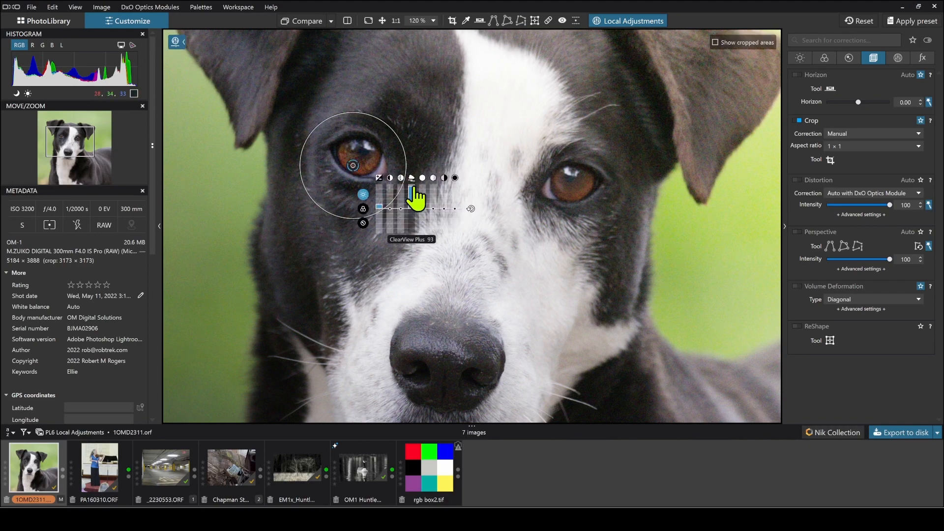
Add a matching control point on the dog's other eye and raise the shared exposure strongly for both eyes
click(570, 194)
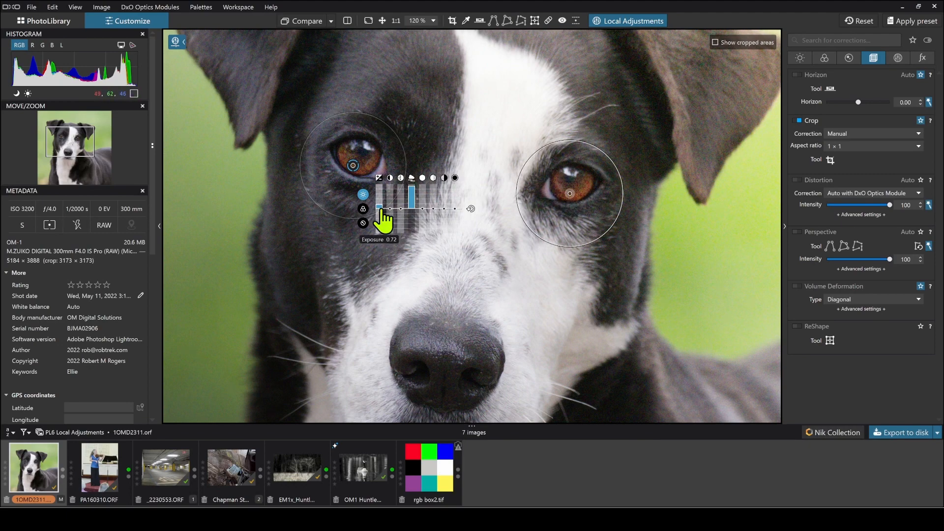
drag(381, 206, 382, 205)
scroll(396, 210, up, 1)
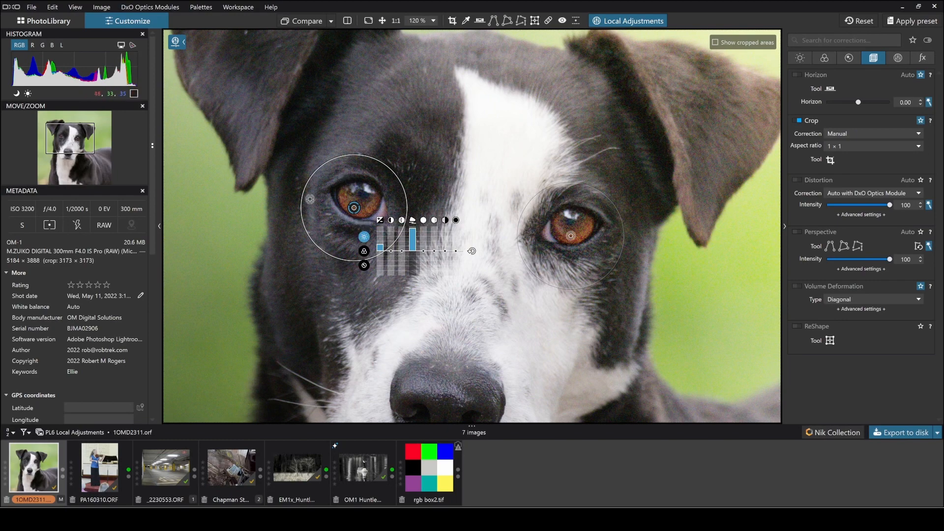
drag(383, 259, 386, 235)
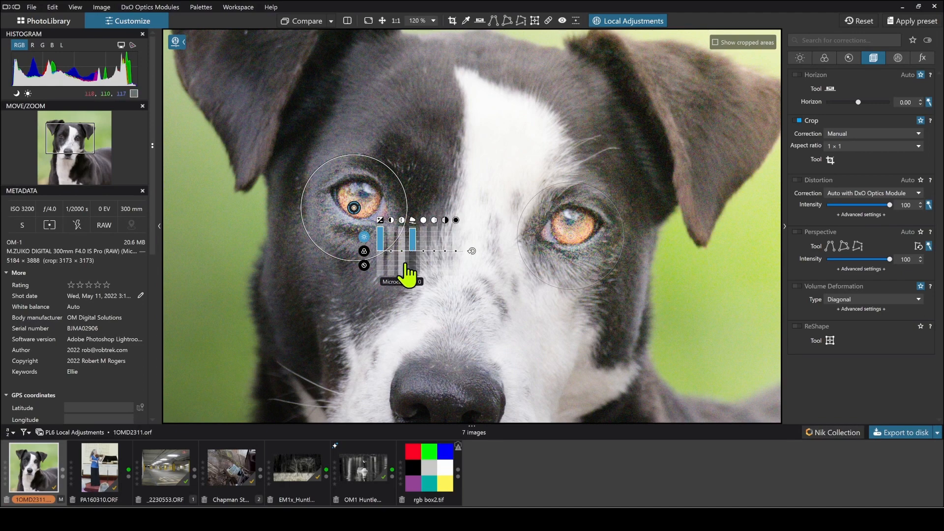
Display the eye control point mask in black and white and set its Chroma selectivity to 74
click(903, 59)
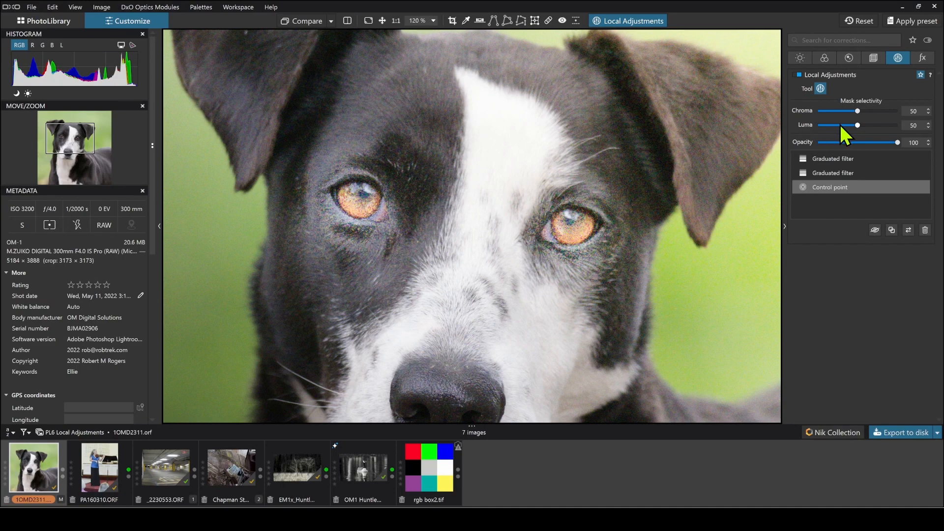
mouse_move(428, 194)
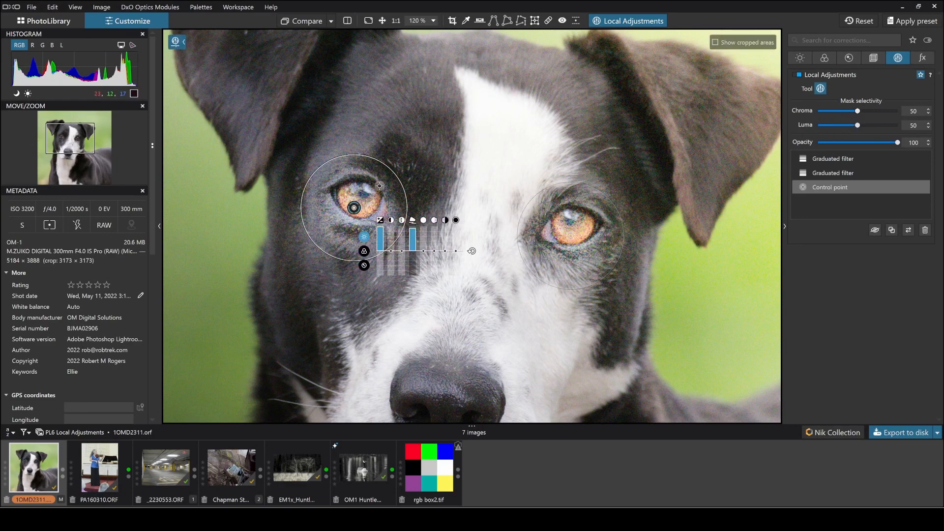
key(m)
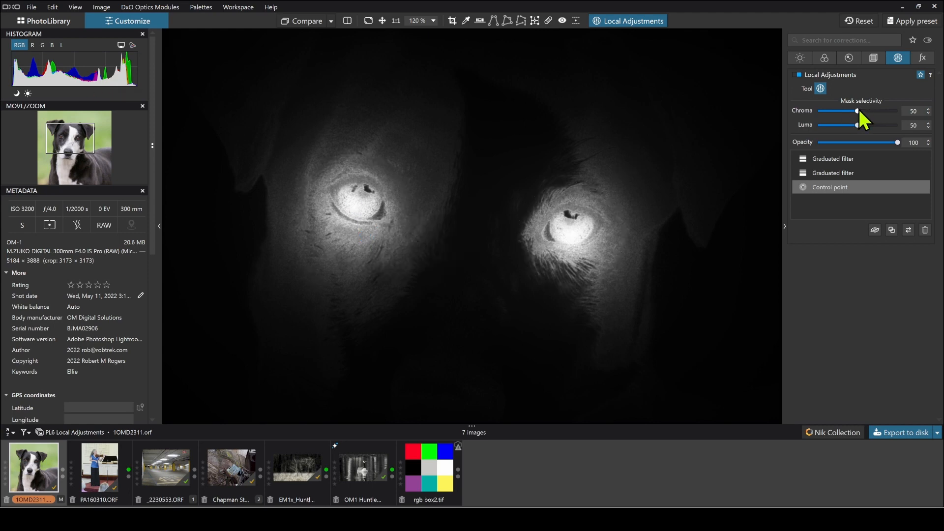
drag(859, 111, 863, 111)
drag(866, 111, 875, 111)
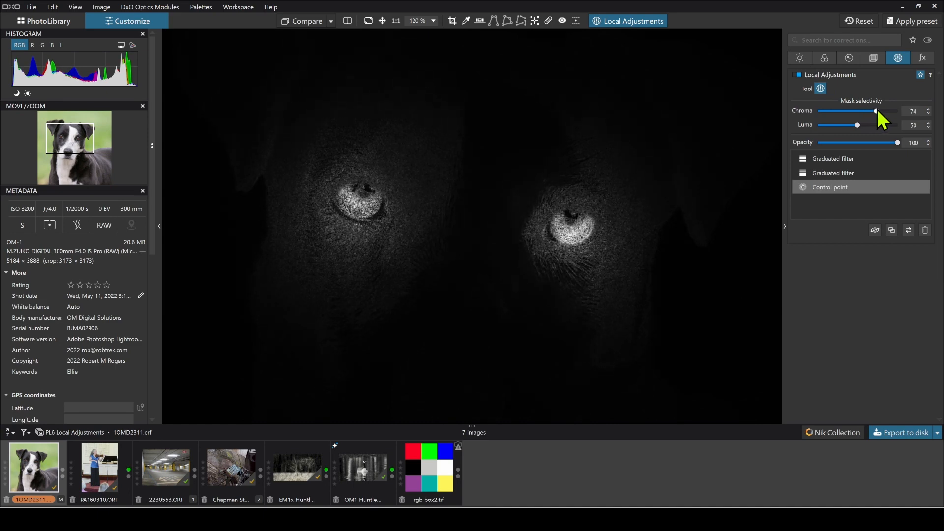
mouse_move(321, 214)
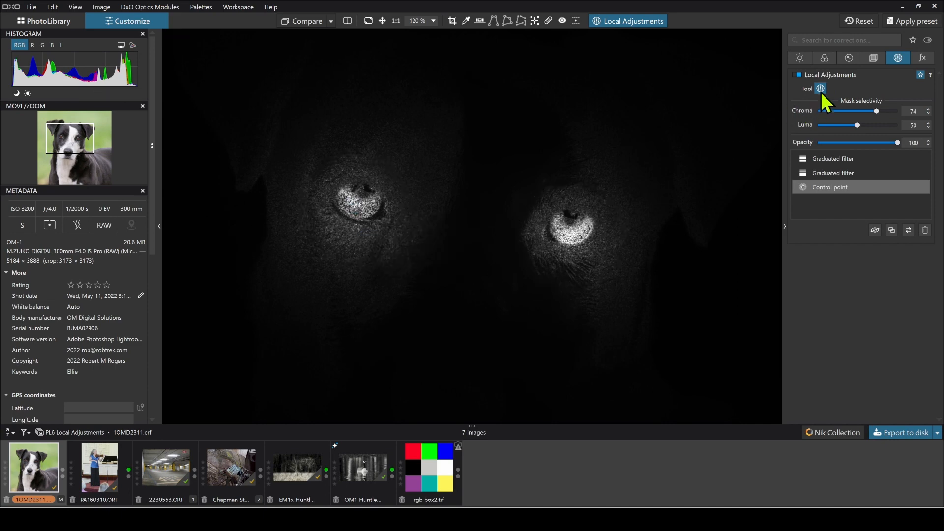
mouse_move(403, 231)
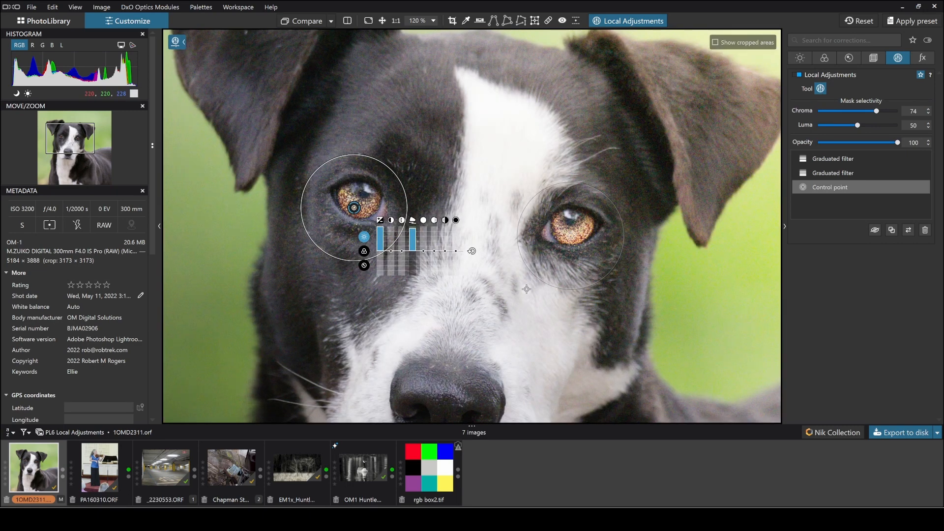
Lower the eye mask's exposure and raise it strongly again
mouse_move(381, 250)
mouse_down()
mouse_move(380, 237)
mouse_move(380, 246)
mouse_up()
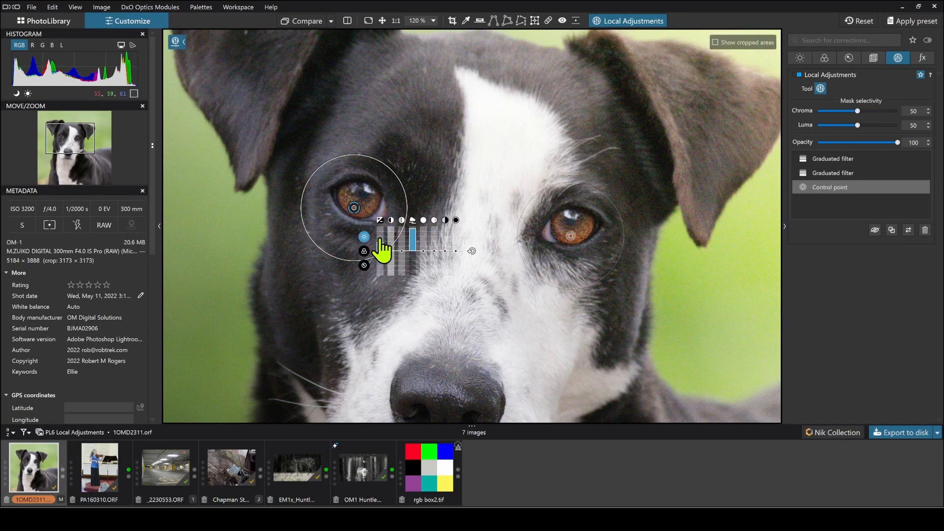
drag(380, 250, 385, 224)
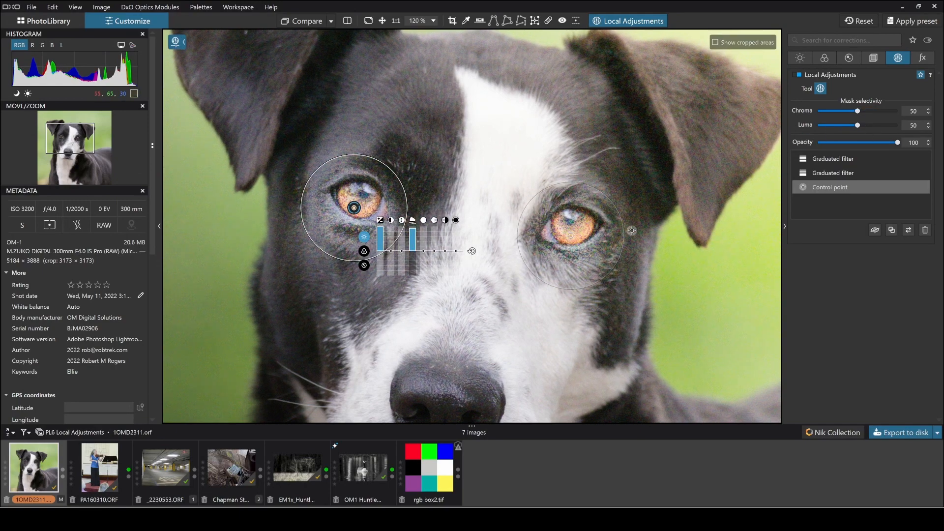
Place four small negative control points in the fur around the eye at the left of the photo
click(325, 224)
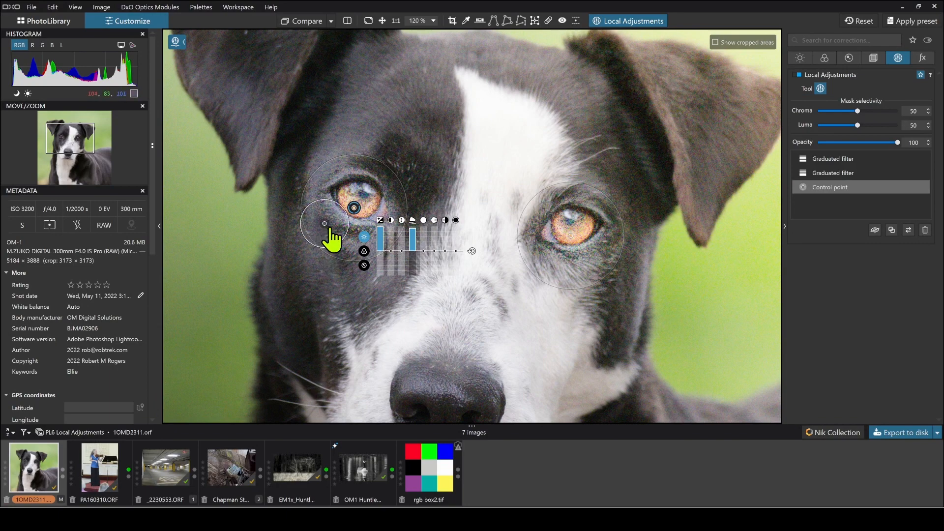
drag(327, 201, 328, 190)
alt+click(326, 173)
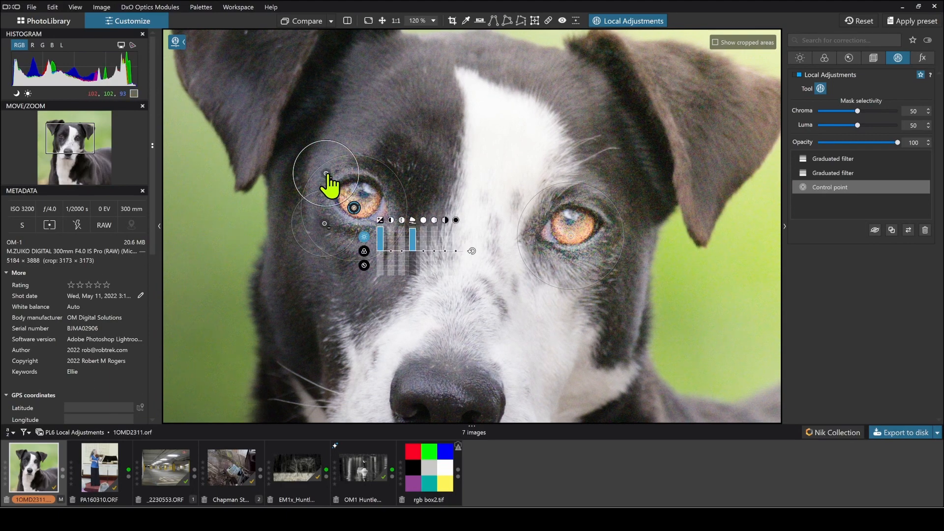
alt+click(374, 168)
alt+click(396, 208)
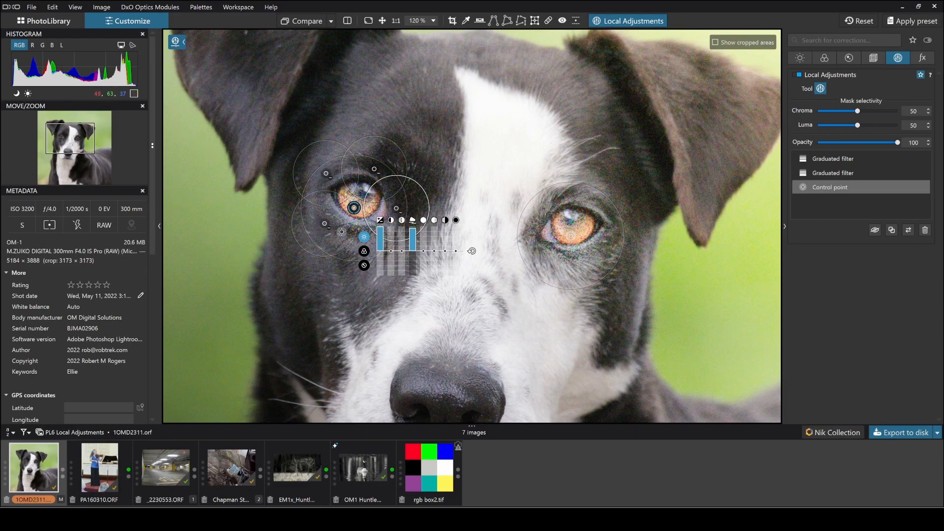
Place four negative control points in the fur around the eye at the right of the photo
alt+click(575, 193)
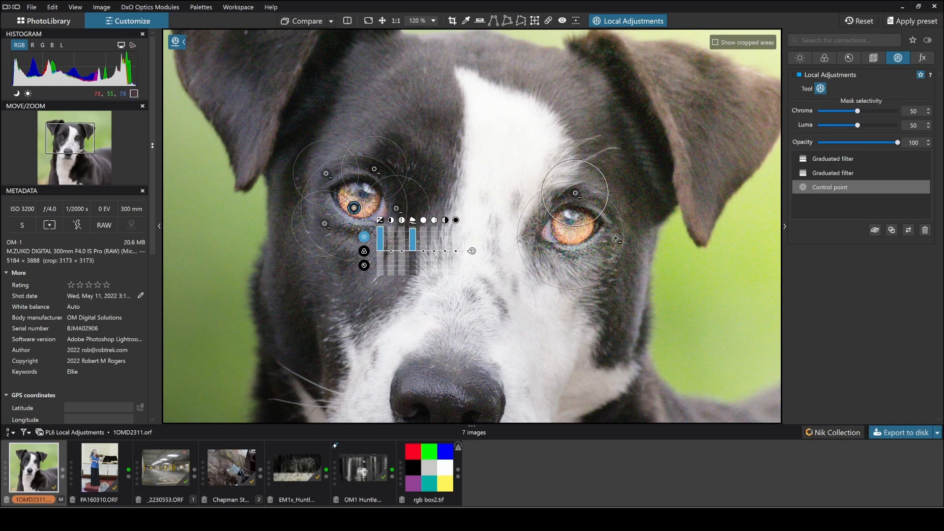
alt+click(615, 238)
alt+click(567, 272)
alt+click(533, 244)
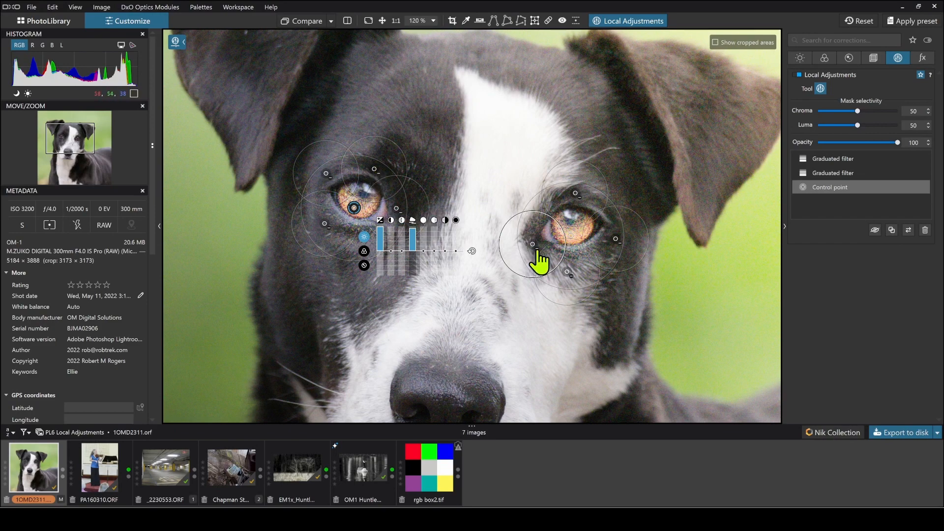
Delete all the negative control points around both eyes
key(Delete)
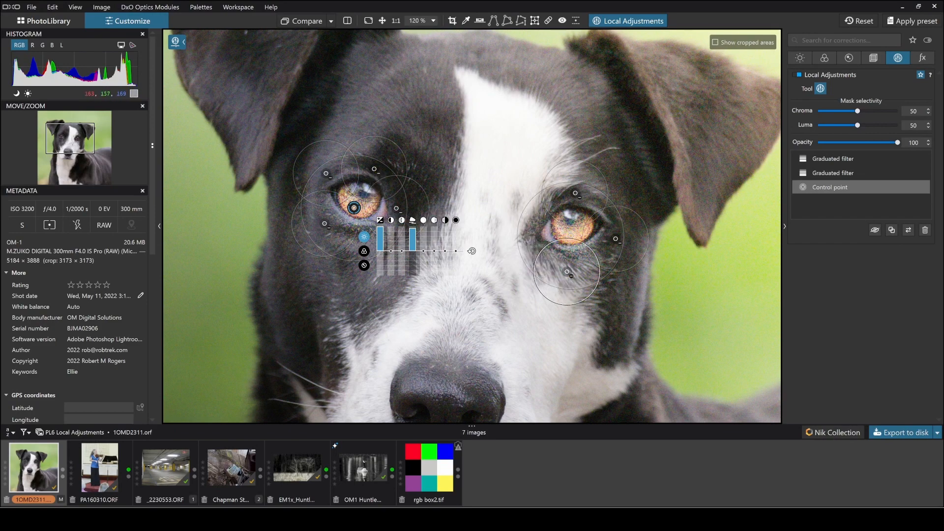
key(Delete)
key(Delete)
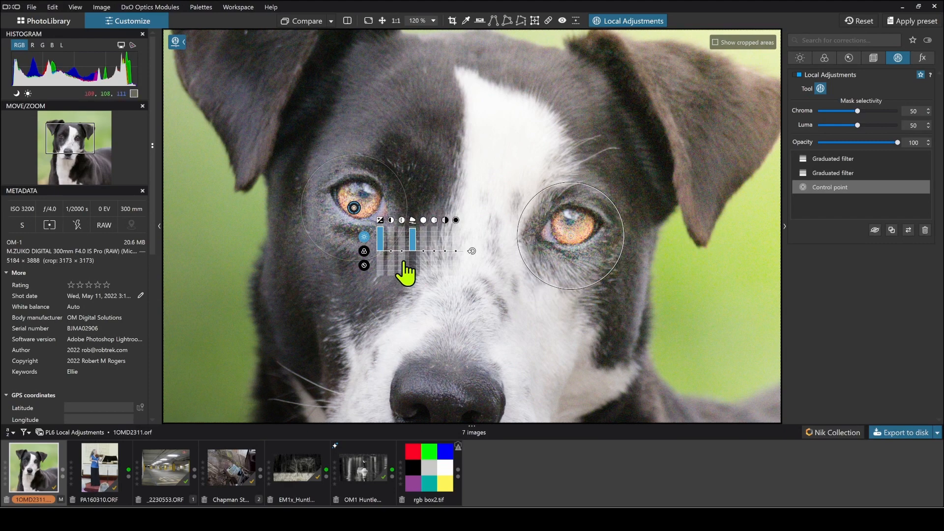
Lower the eye mask's exposure and set its chroma selectivity to 65
click(379, 246)
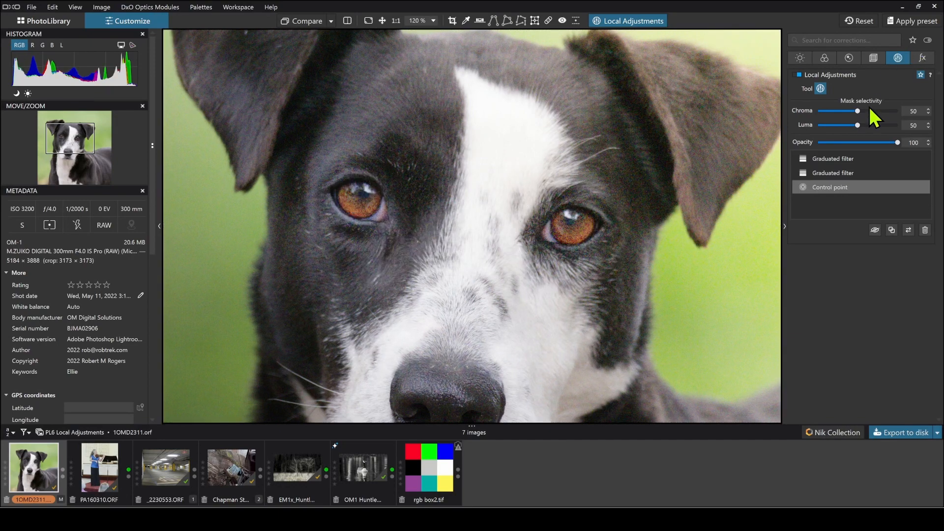
drag(872, 111, 870, 111)
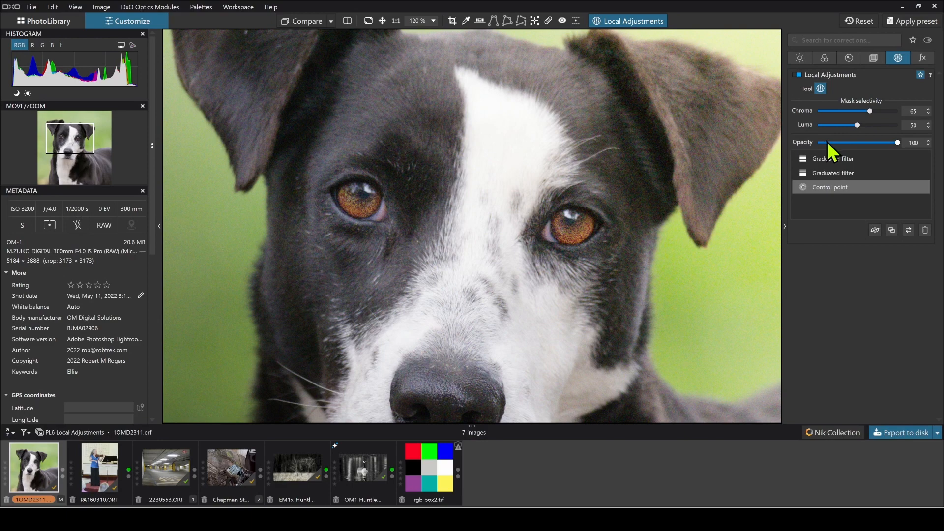
Try a different opacity on the eye control point mask and return it to 100
click(821, 157)
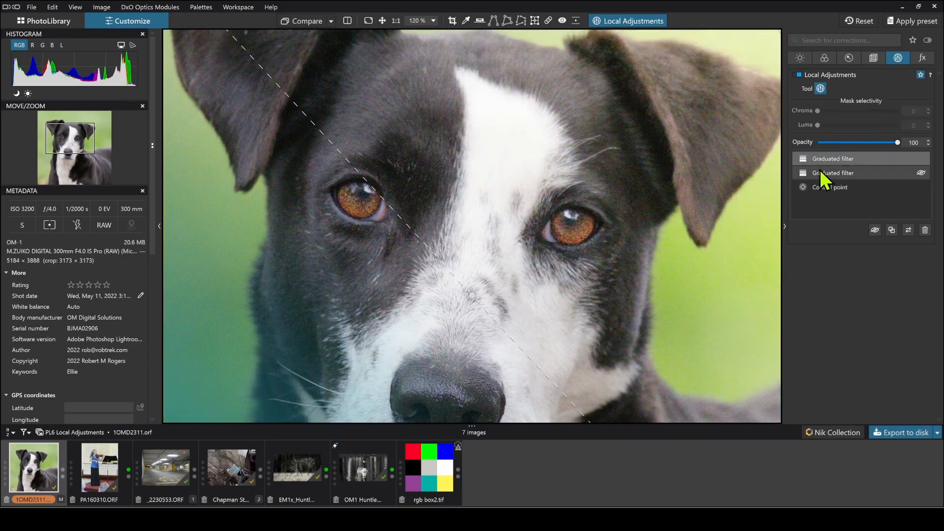
click(821, 188)
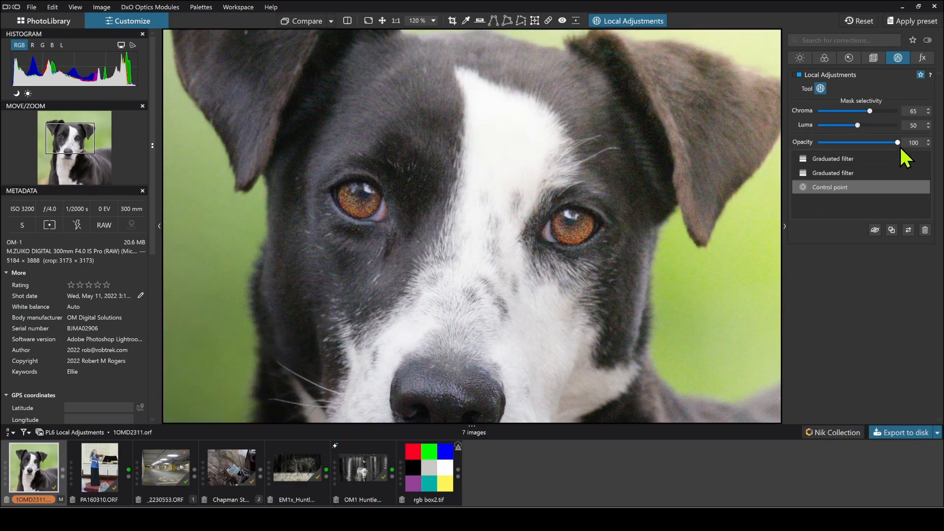
mouse_move(898, 143)
mouse_down()
mouse_move(819, 143)
mouse_move(913, 146)
mouse_up()
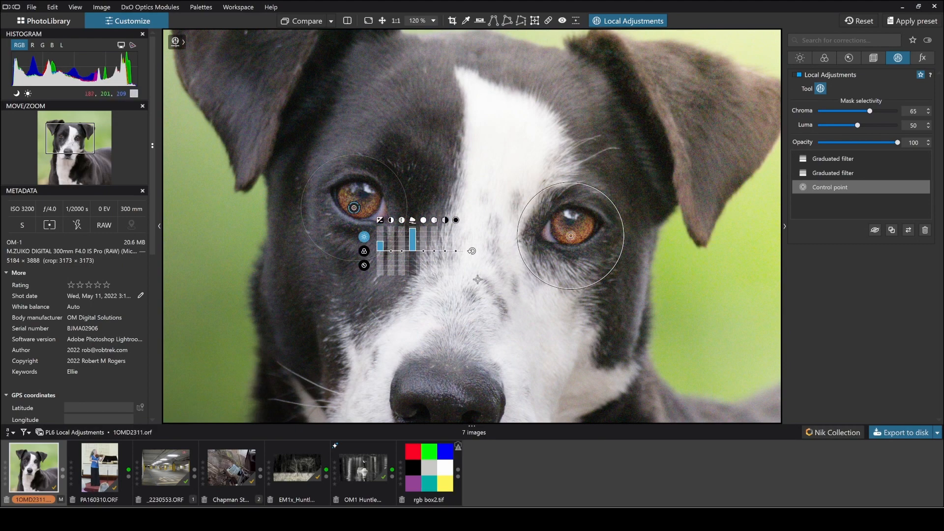
Try an opacity of 31 on the graduated filter beside the dog's ear and restore it to 100
scroll(478, 279, down, 6)
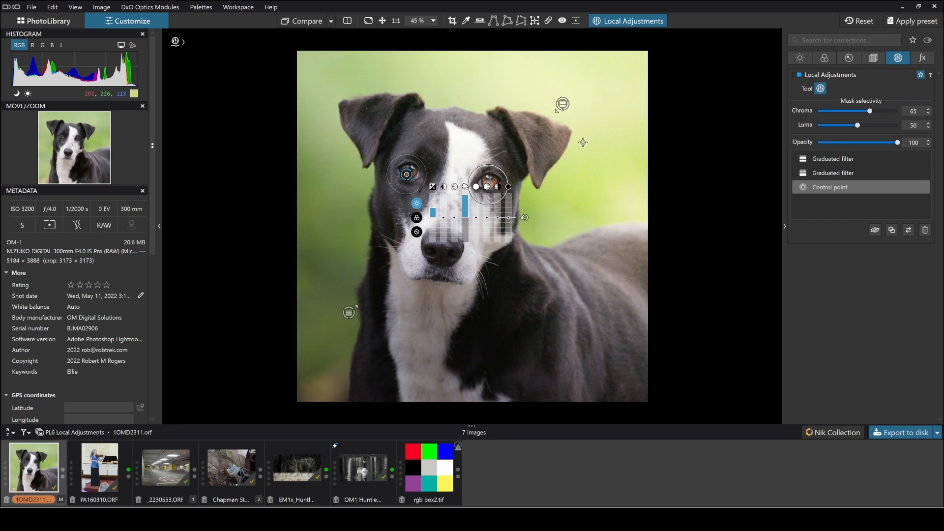
click(562, 105)
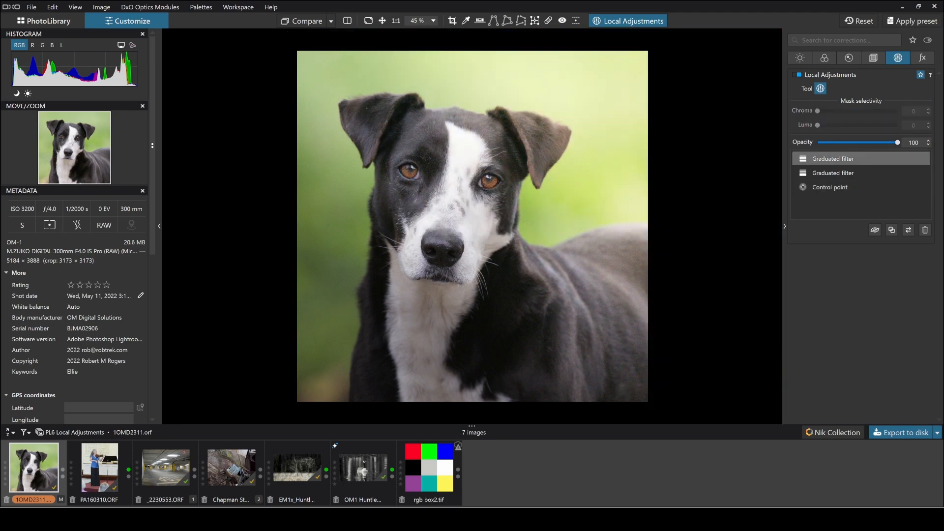
click(843, 142)
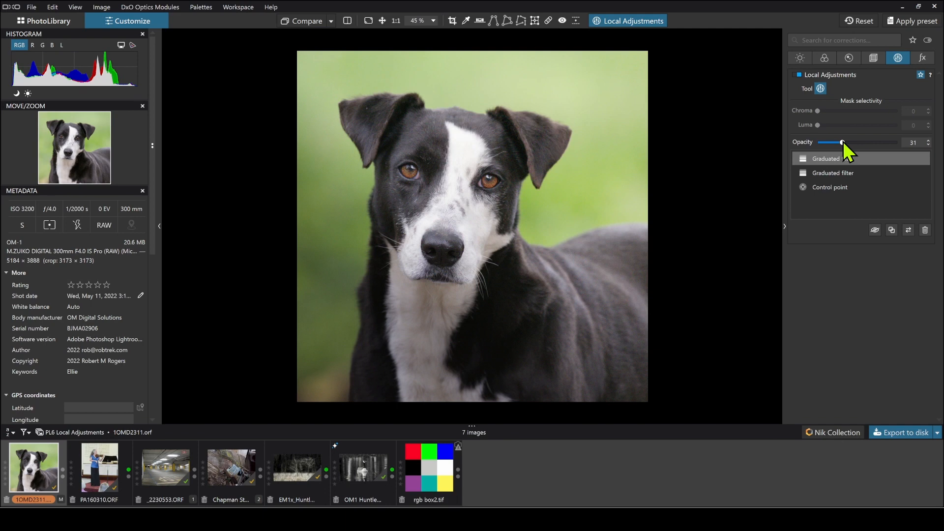
drag(880, 143, 911, 147)
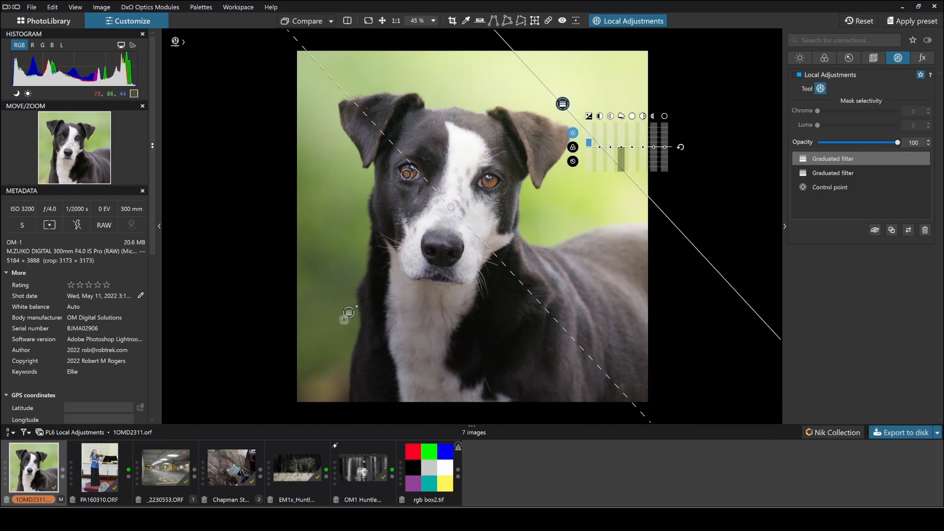
Paint a trial brush mask down the dog's white chest and delete it
click(349, 313)
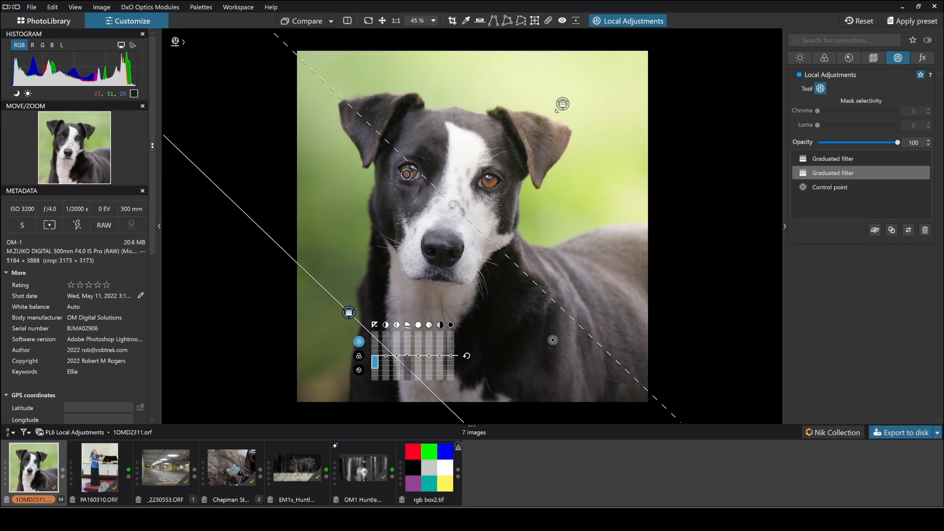
mouse_move(350, 315)
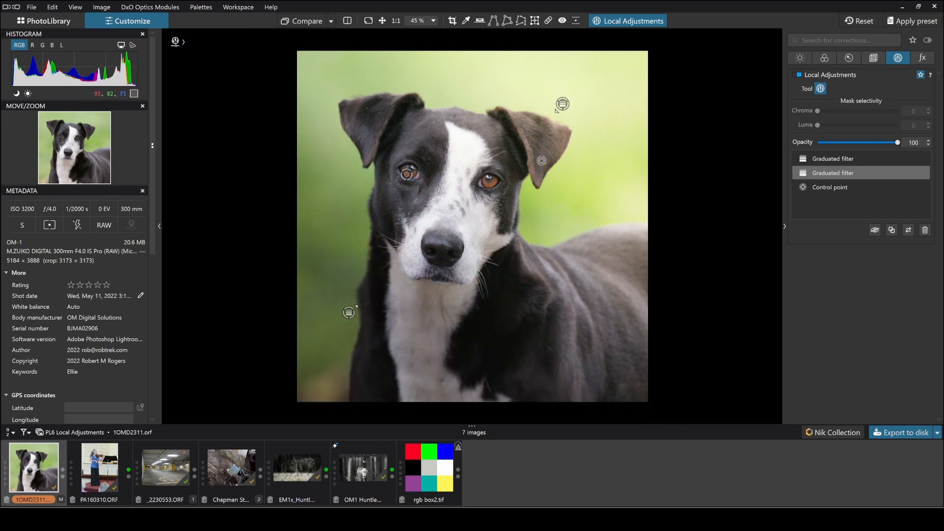
right_click(415, 338)
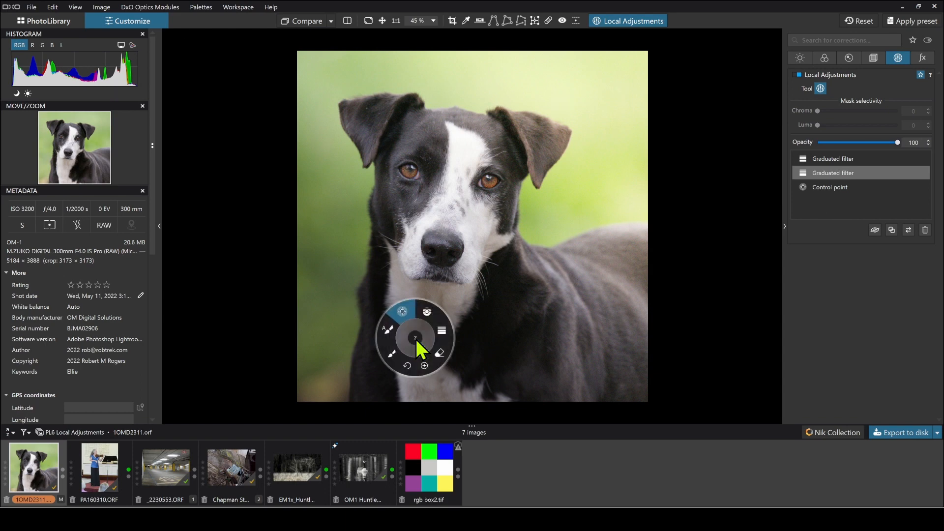
click(391, 355)
mouse_move(395, 279)
mouse_down()
mouse_move(417, 336)
mouse_move(472, 351)
mouse_move(435, 377)
mouse_move(400, 375)
mouse_move(431, 369)
mouse_up()
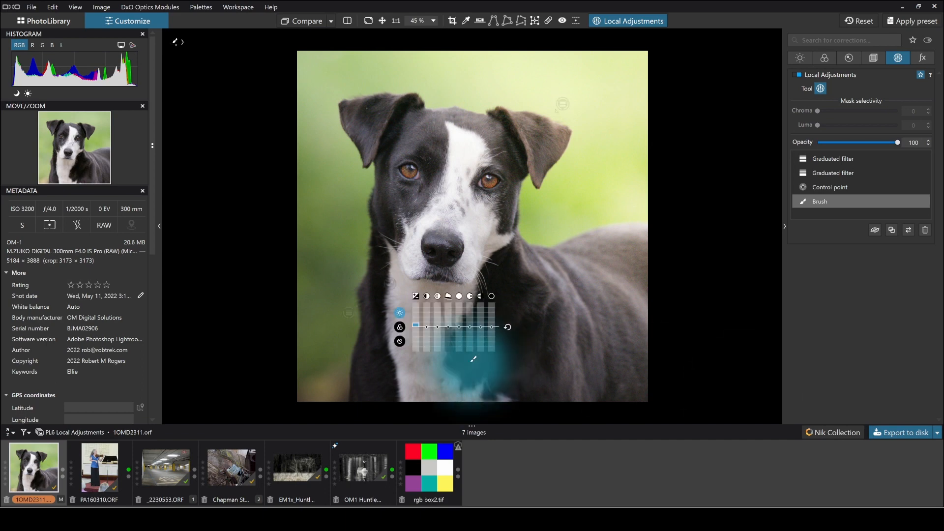
mouse_move(393, 288)
key(Delete)
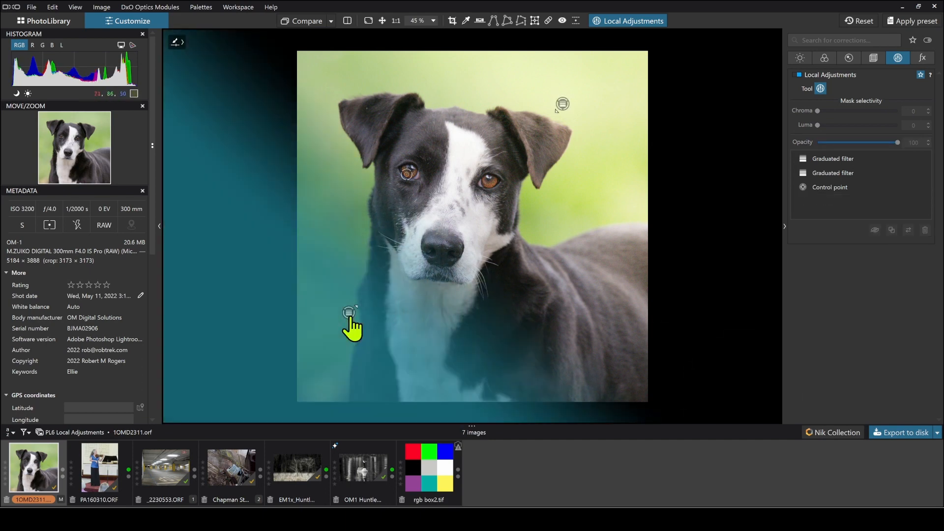
Erase the darkening graduated filter's mask from the dog's neck and chest, using a smaller eraser with 75% feathering
click(349, 317)
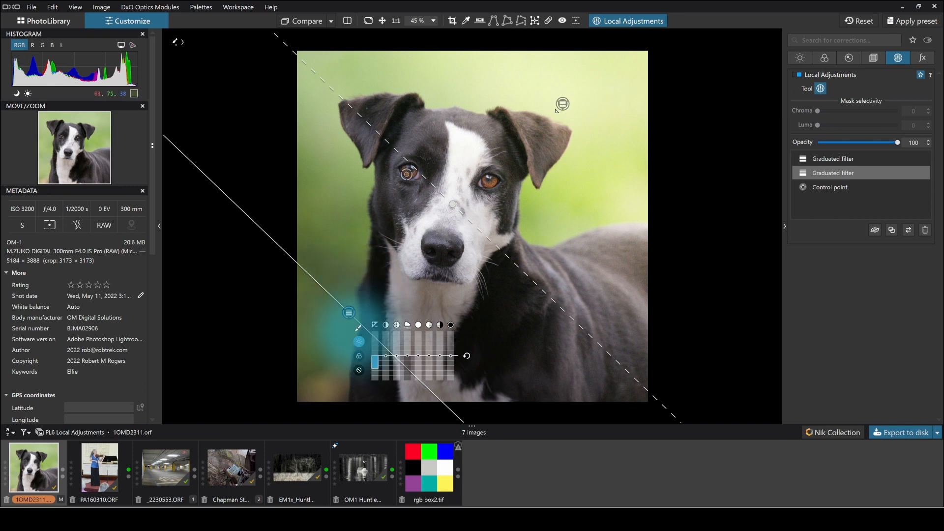
mouse_move(349, 319)
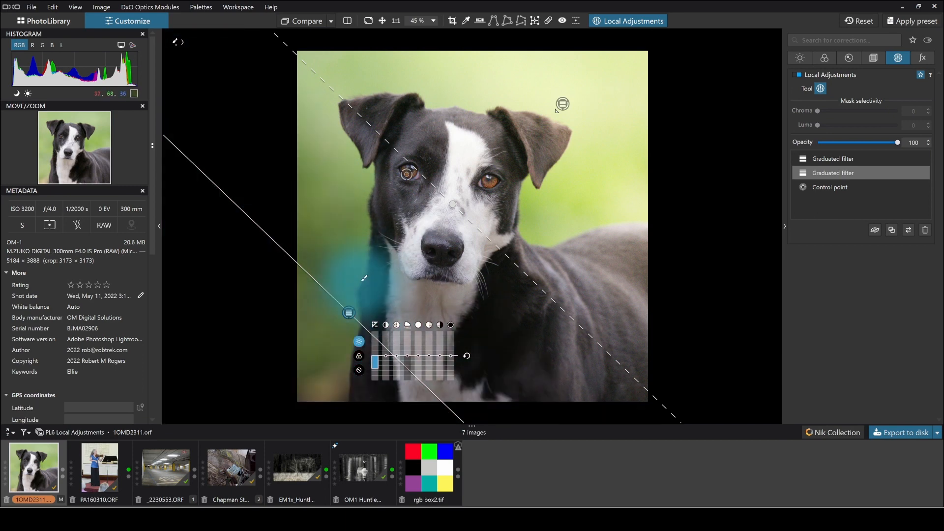
right_click(362, 280)
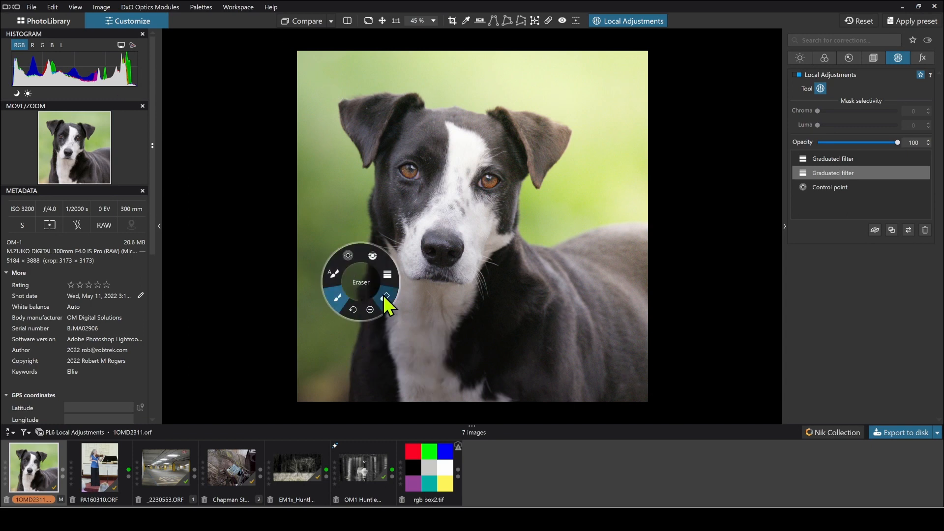
click(384, 296)
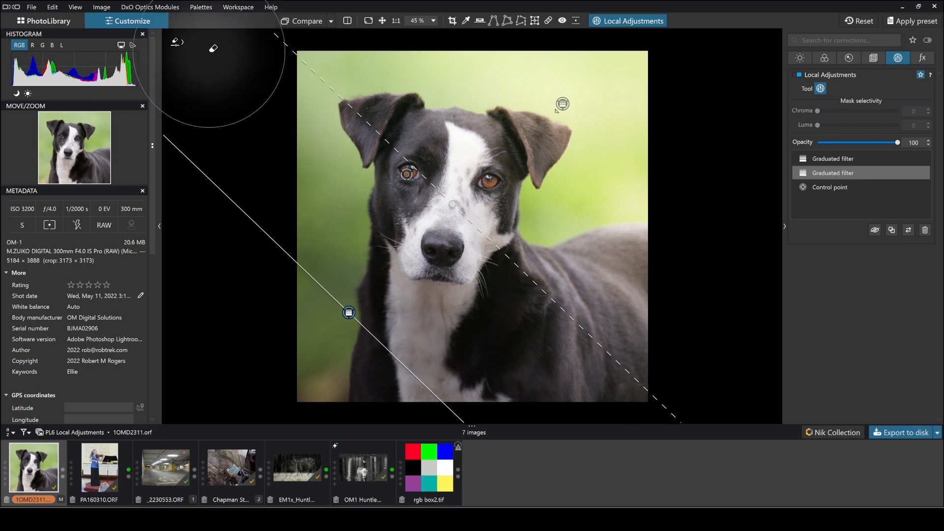
click(178, 41)
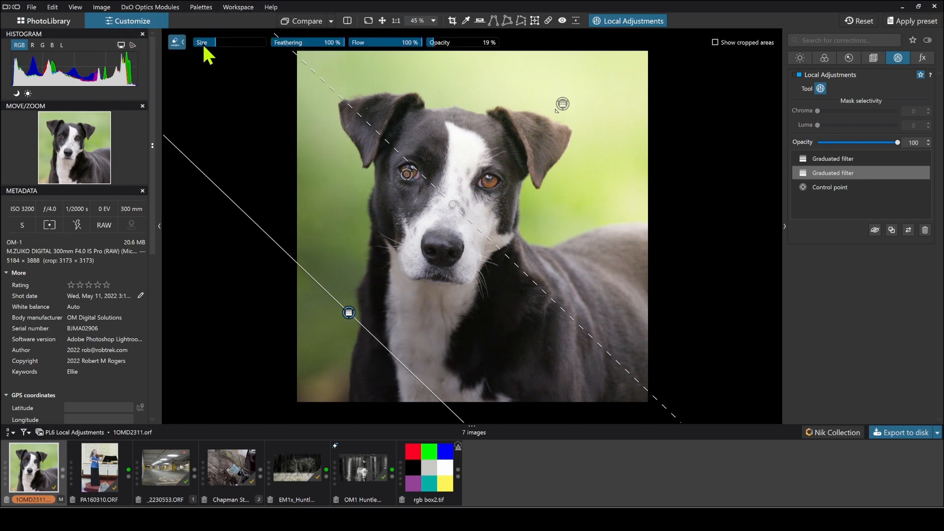
drag(203, 45, 199, 42)
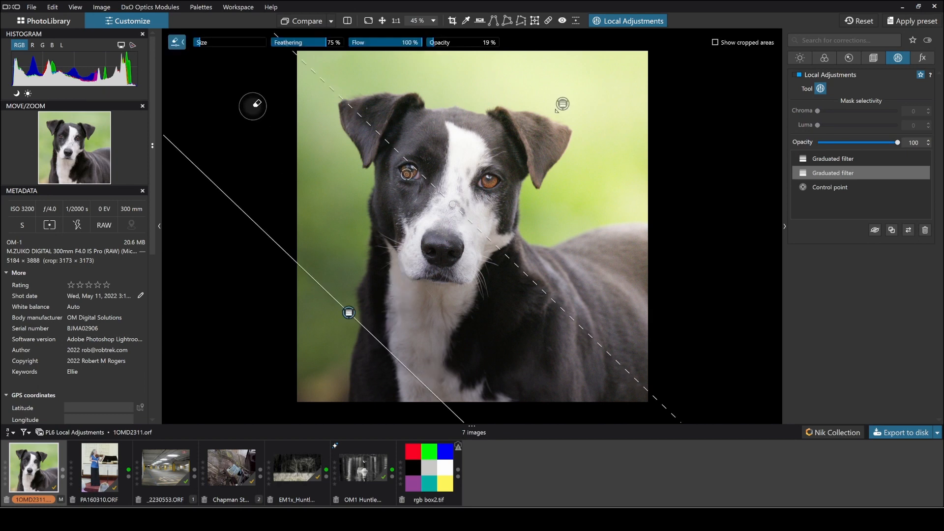
click(202, 42)
click(202, 42)
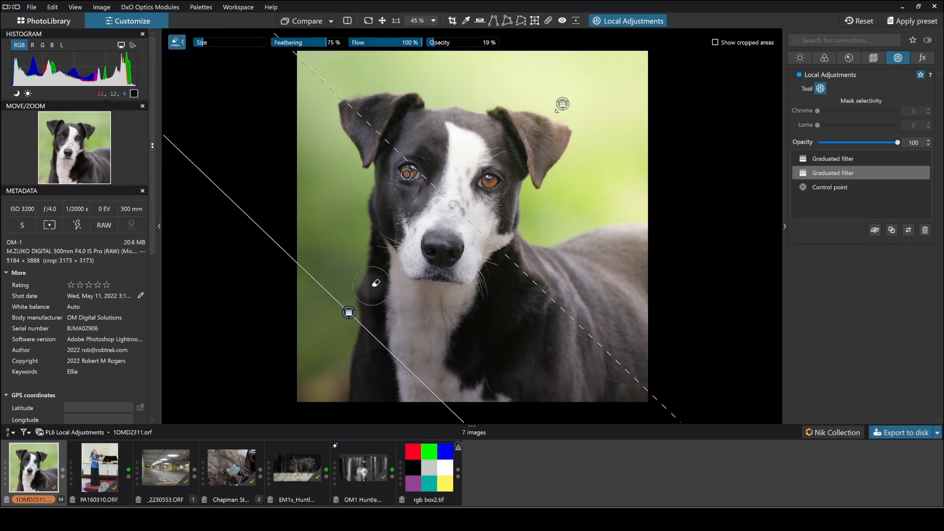
mouse_move(374, 286)
mouse_down()
mouse_move(376, 328)
mouse_move(443, 394)
mouse_move(396, 292)
mouse_move(441, 310)
mouse_up()
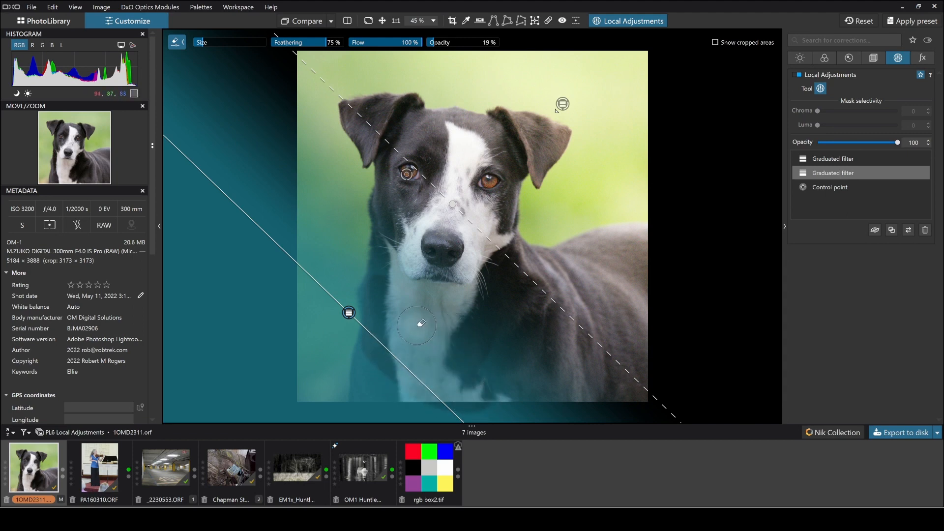
mouse_move(381, 322)
mouse_down()
mouse_move(378, 398)
mouse_move(378, 343)
mouse_up()
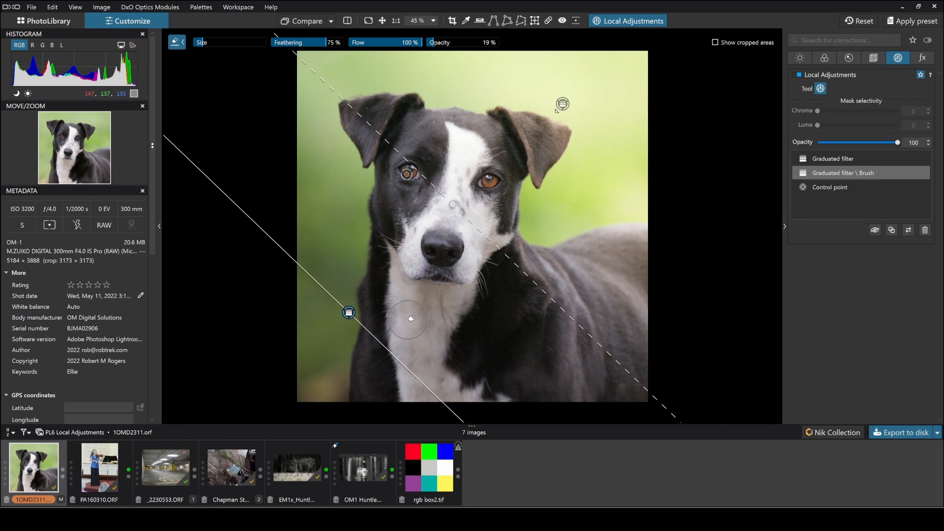
Start a new mask and place a control line across the dog's body, fading out diagonally toward the head
right_click(423, 309)
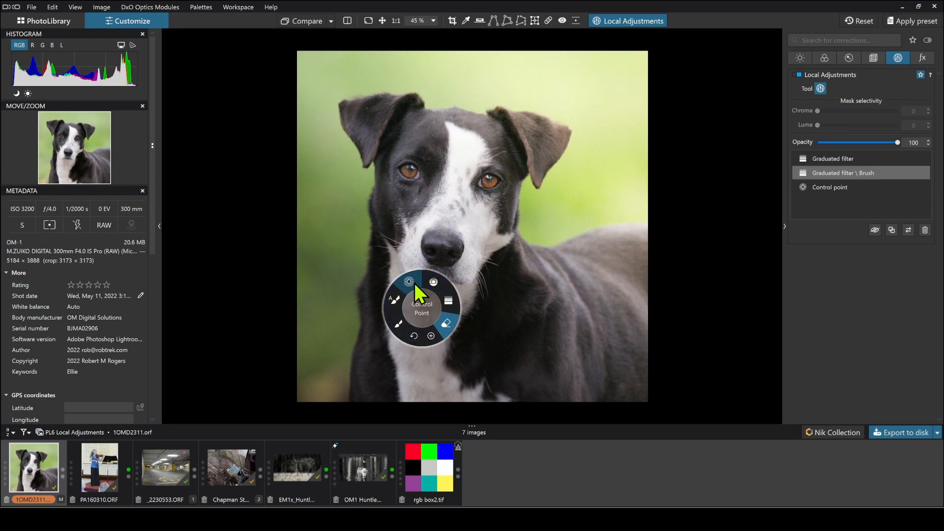
click(431, 336)
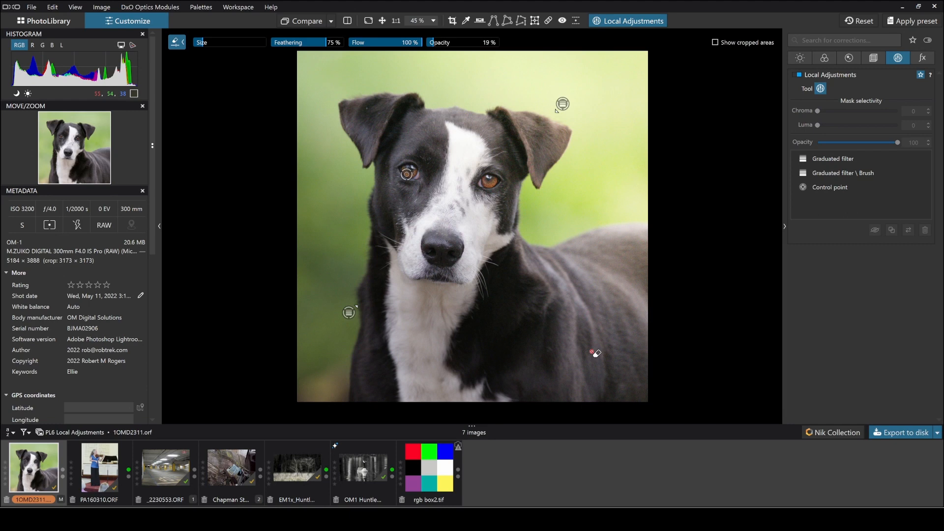
right_click(555, 306)
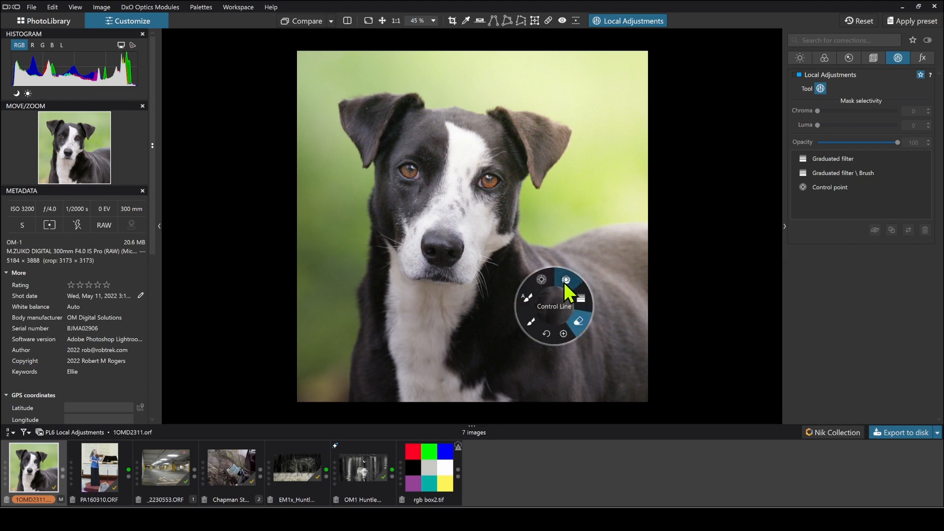
click(565, 283)
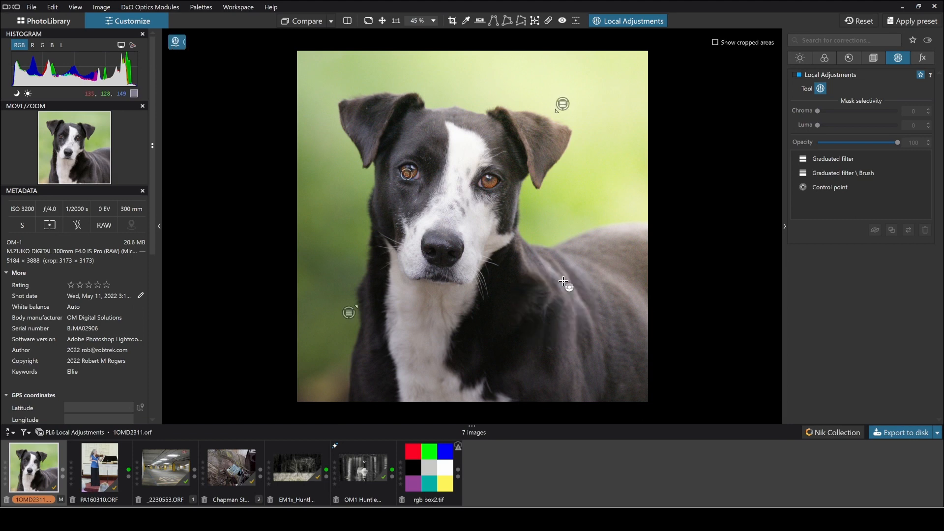
drag(592, 321, 532, 200)
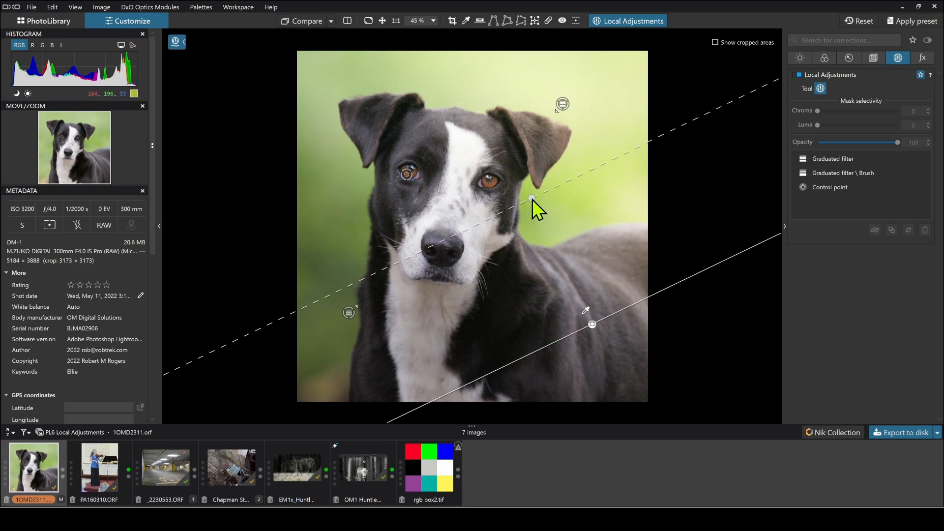
mouse_move(594, 325)
drag(594, 326, 570, 276)
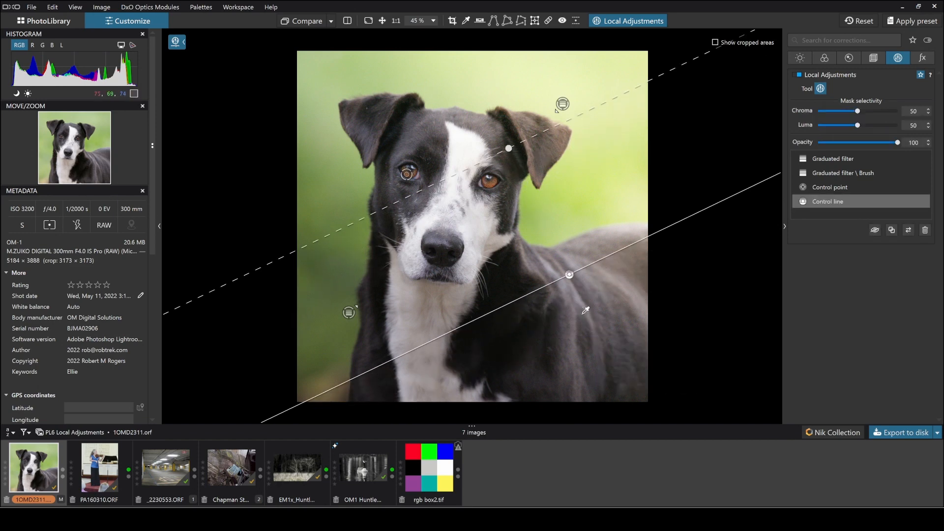
Lower the control line's exposure slightly and set its chroma selectivity to 57 while checking the mask
drag(596, 318, 597, 332)
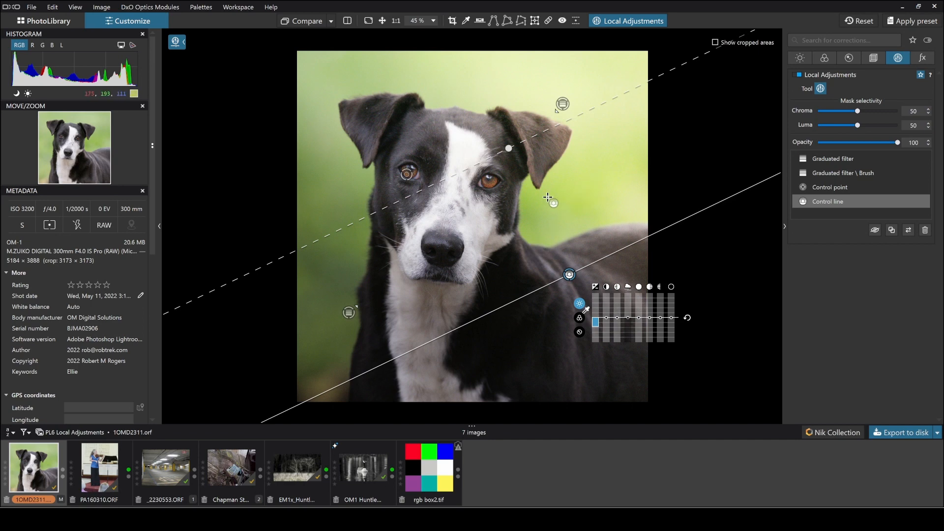
key(m)
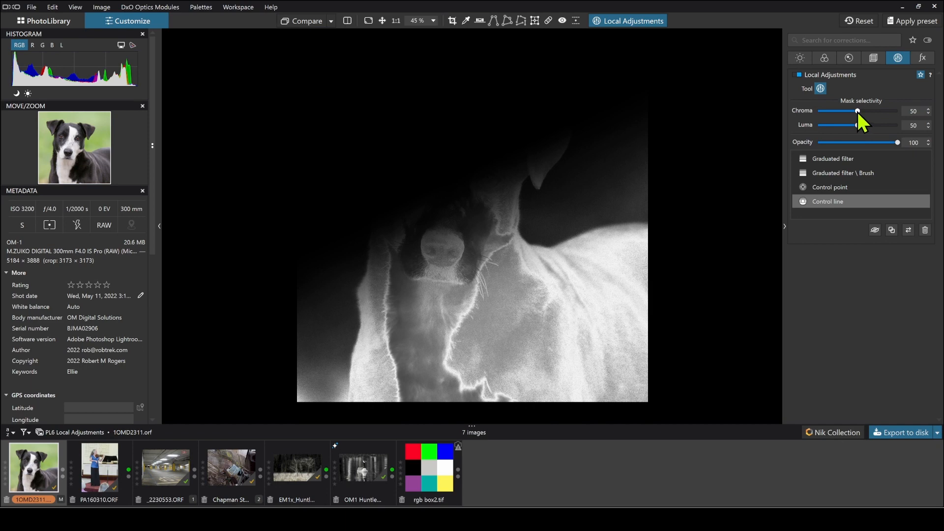
drag(859, 111, 863, 112)
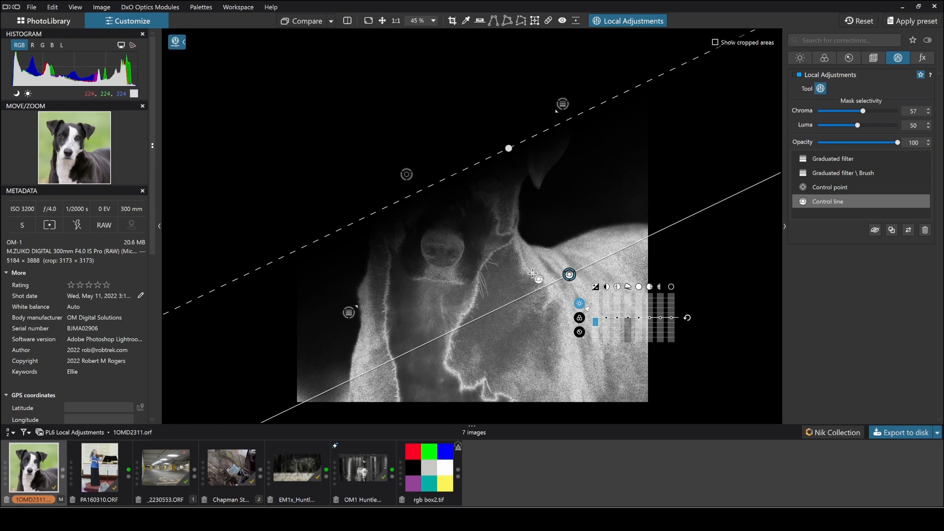
key(m)
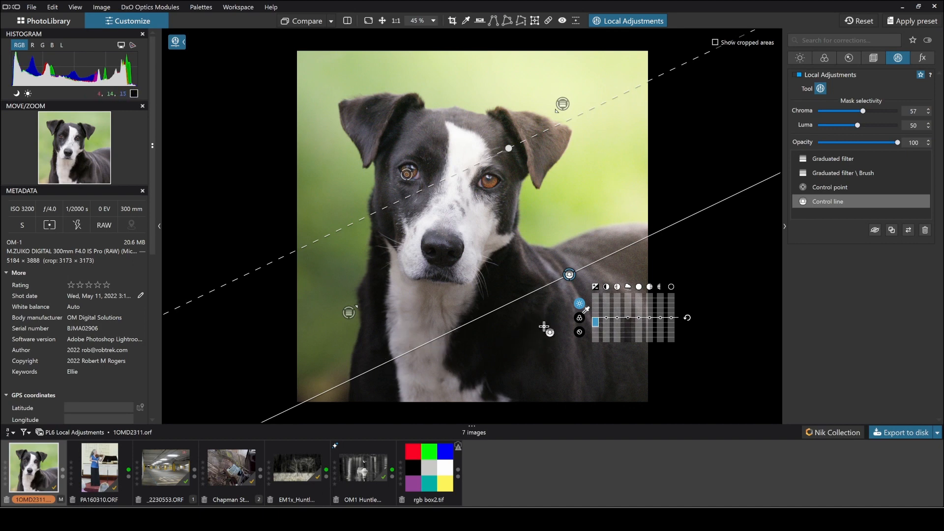
Add a subtracting control line from the edge of the dog's white chest, fading out diagonally toward its shoulder
right_click(441, 368)
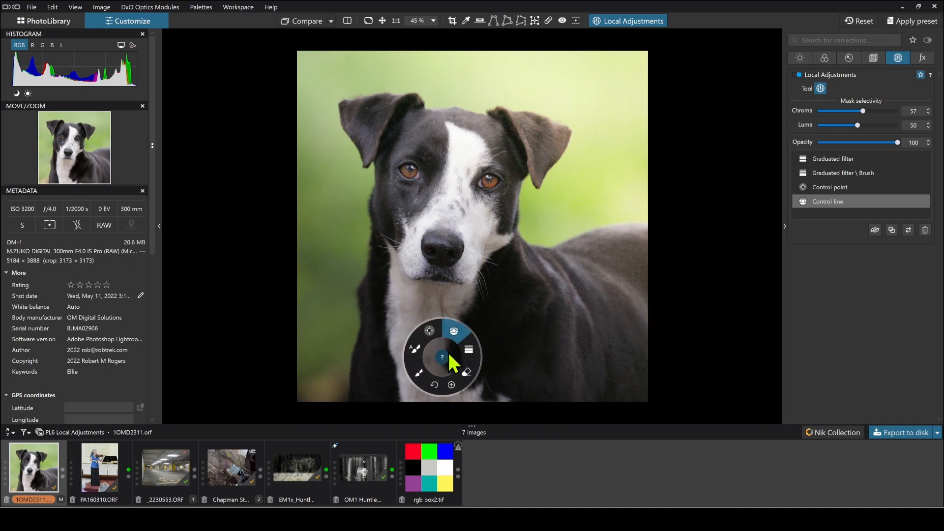
click(469, 374)
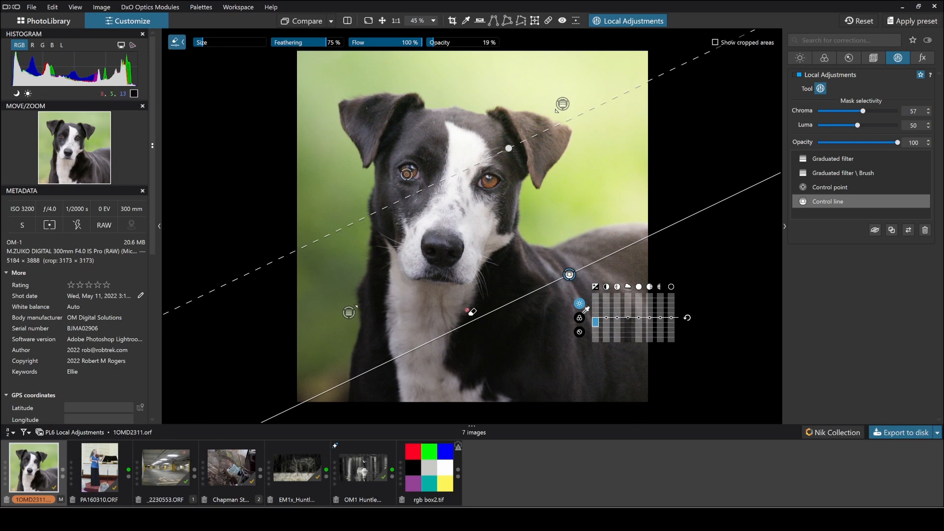
right_click(453, 323)
click(463, 300)
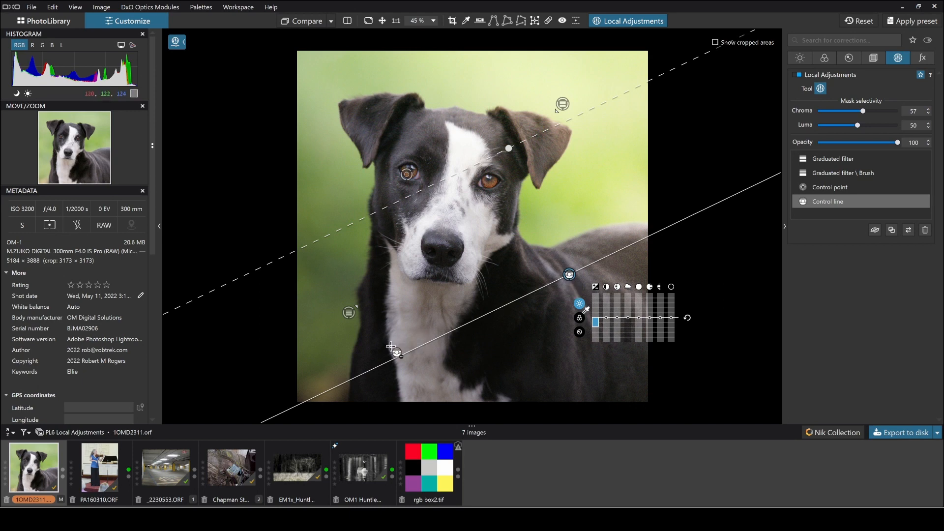
drag(391, 351, 490, 282)
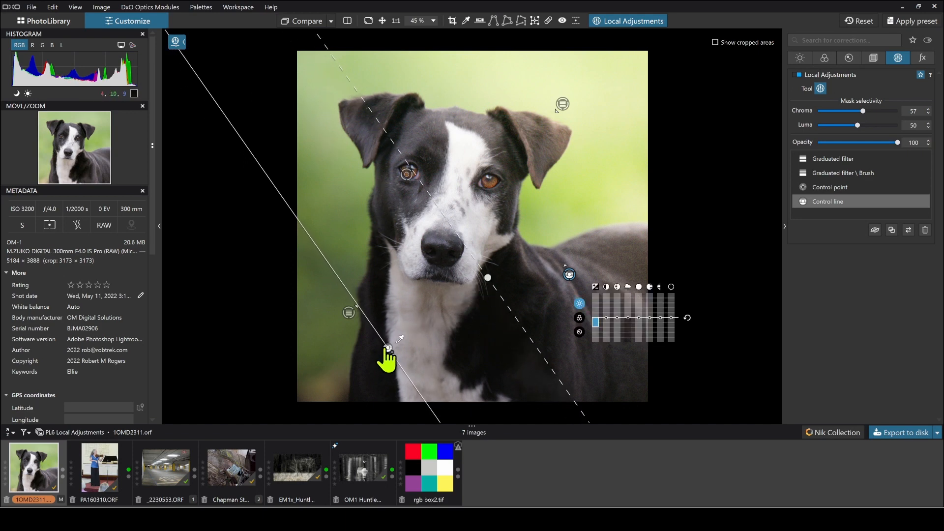
drag(388, 348, 449, 323)
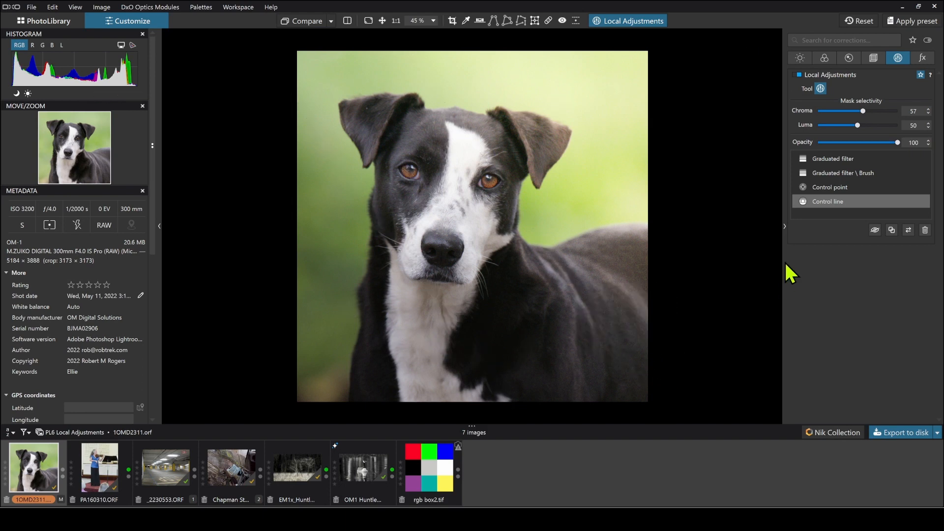
Set the DxO ClearView Plus intensity to 21 and raise the global microcontrast slightly
click(801, 58)
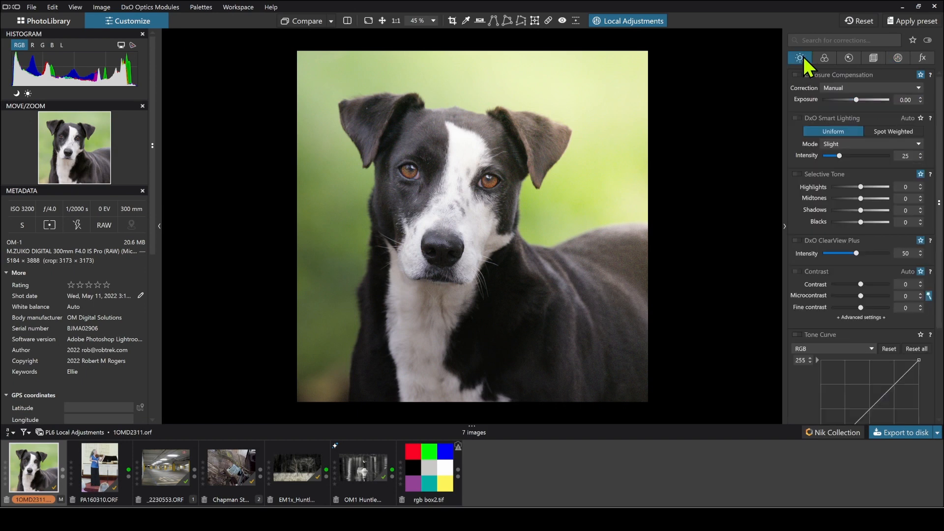
click(837, 254)
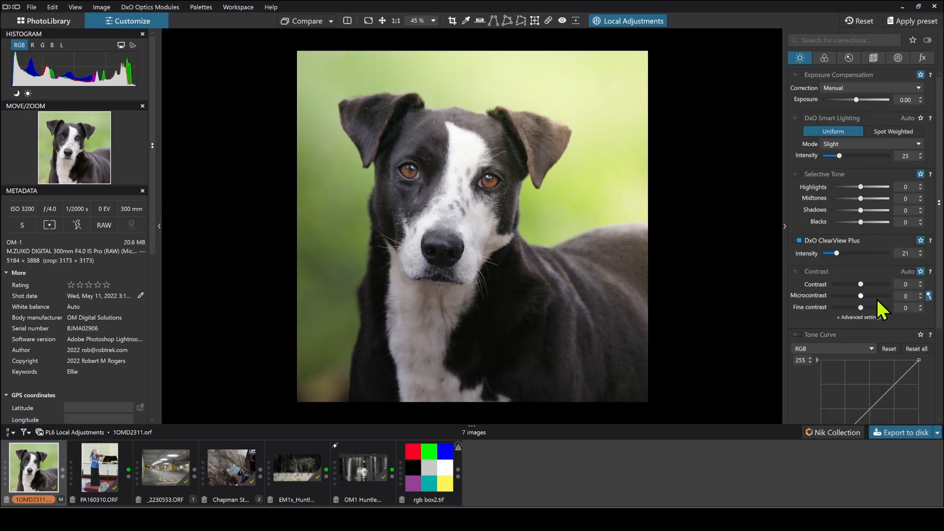
click(864, 295)
Apply DeepPRIME XD denoising to the dog photo and turn on the Lens Sharpness correction
click(848, 59)
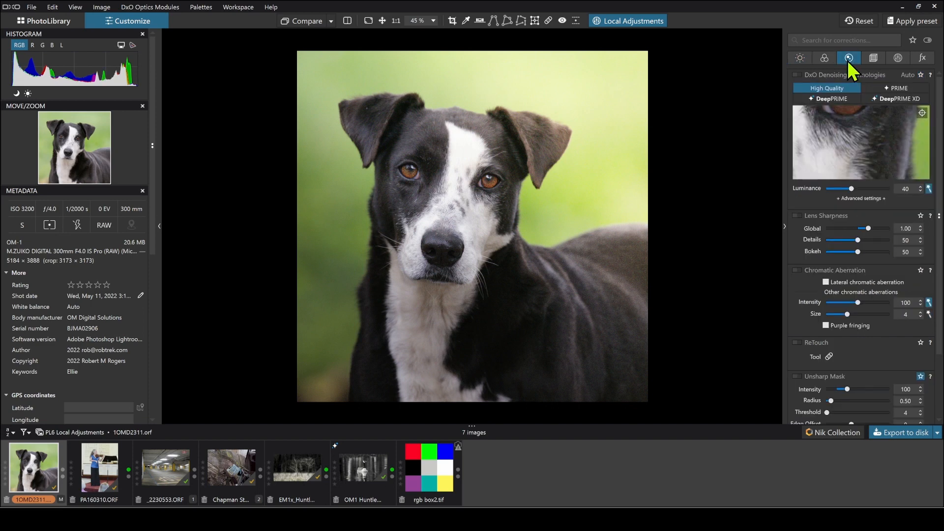
click(880, 102)
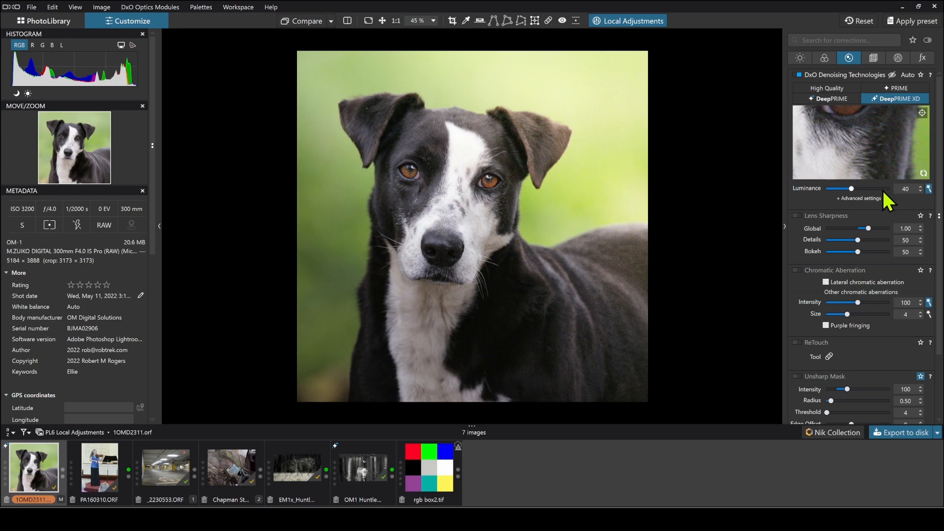
click(798, 215)
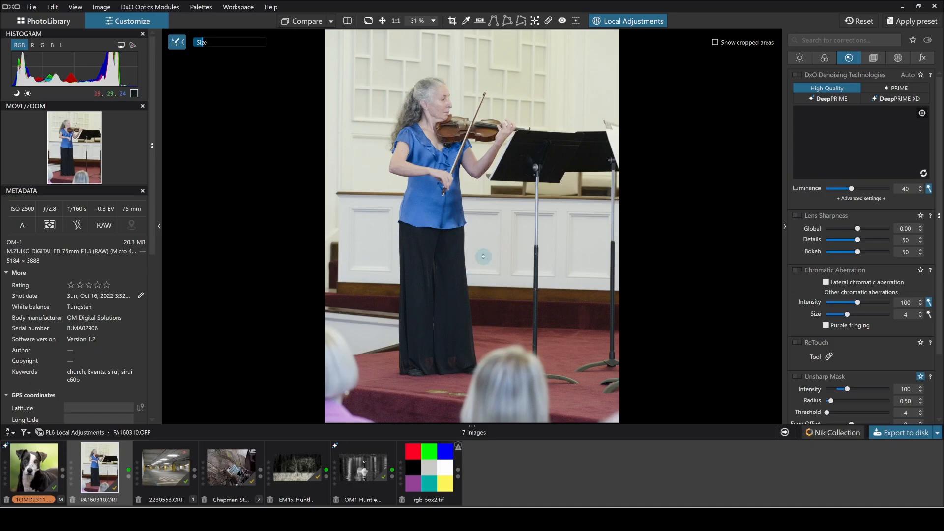
Paint an auto mask over the violinist's hair, face, arms, violin, blouse and trousers with a slightly larger brush
right_click(485, 218)
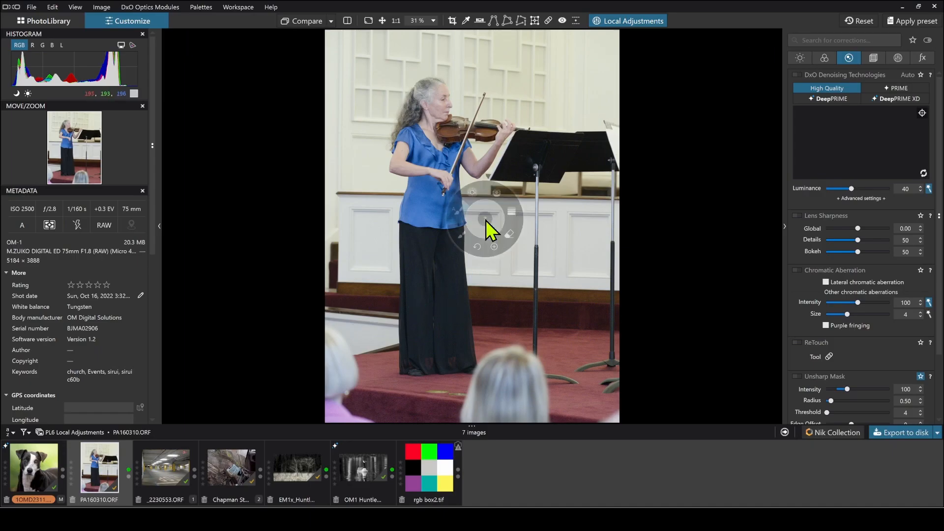
click(457, 216)
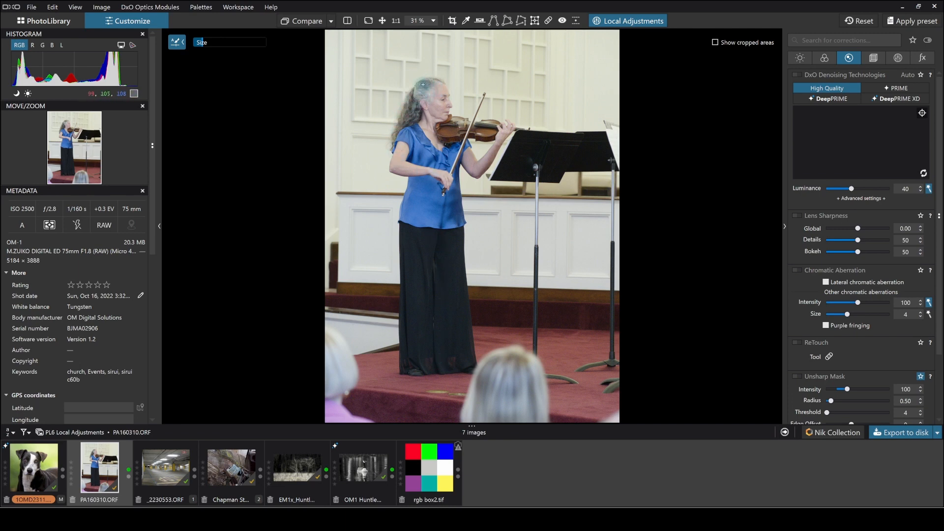
drag(200, 42, 206, 42)
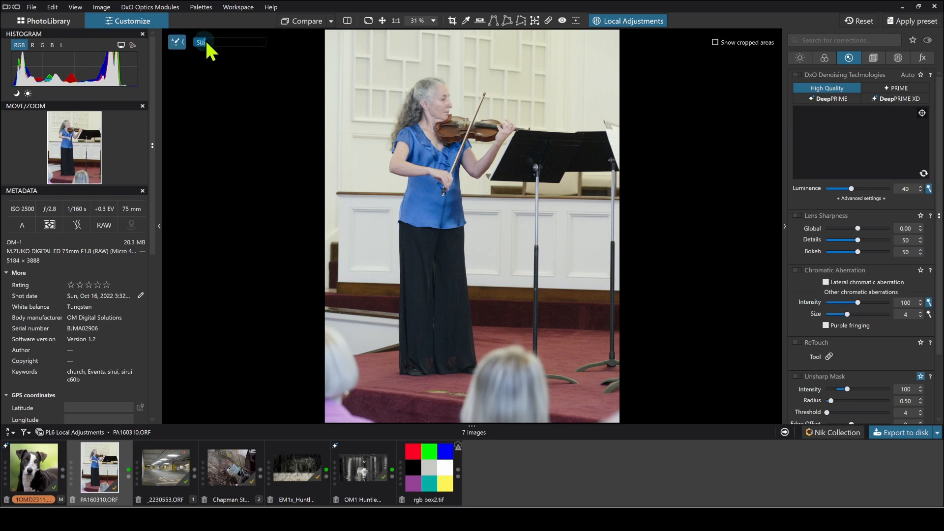
mouse_move(427, 86)
mouse_down()
mouse_move(397, 133)
mouse_move(399, 167)
mouse_move(427, 175)
mouse_move(408, 209)
mouse_move(404, 361)
mouse_up()
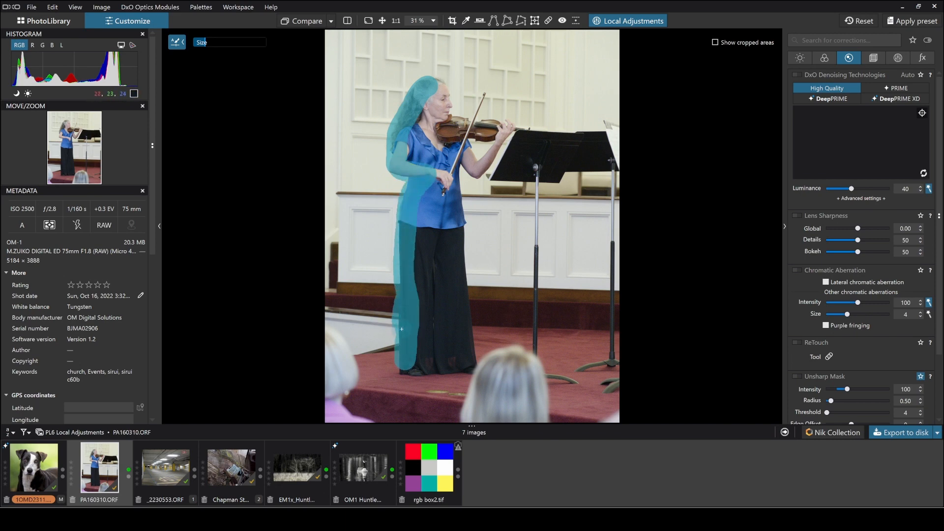
mouse_move(402, 329)
mouse_down()
mouse_move(403, 370)
mouse_move(470, 373)
mouse_move(457, 164)
mouse_move(443, 196)
mouse_move(457, 356)
mouse_move(457, 307)
mouse_move(447, 363)
mouse_move(419, 359)
mouse_move(416, 241)
mouse_move(429, 187)
mouse_up()
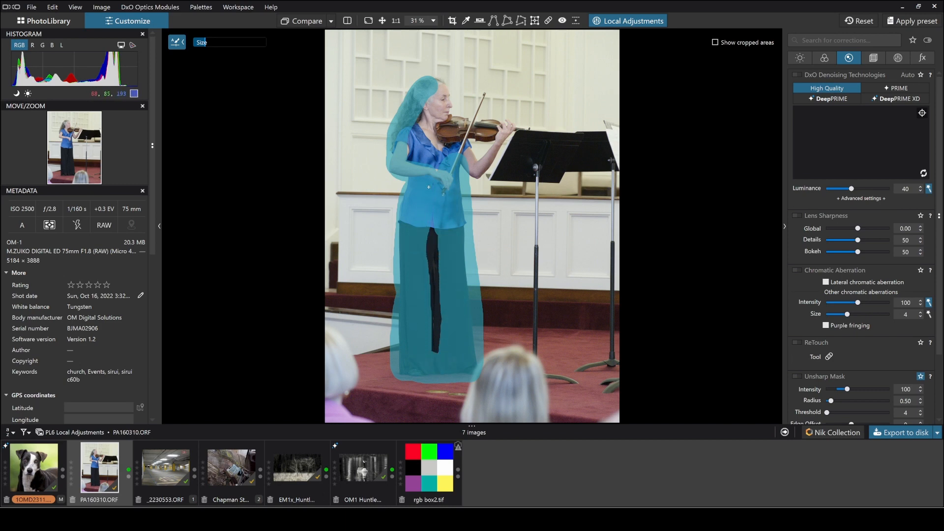
drag(430, 237, 433, 351)
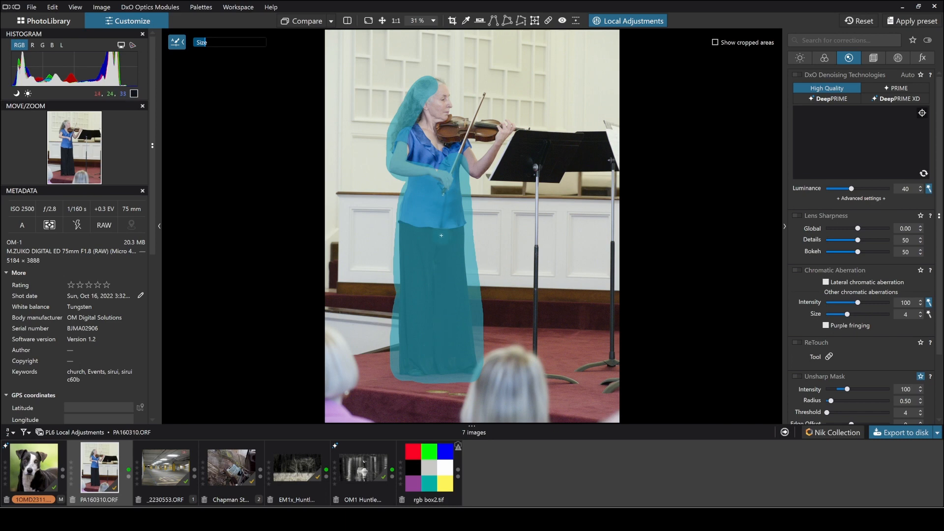
mouse_move(438, 167)
mouse_down()
mouse_move(408, 161)
mouse_move(428, 88)
mouse_move(431, 152)
mouse_move(446, 146)
mouse_move(444, 115)
mouse_up()
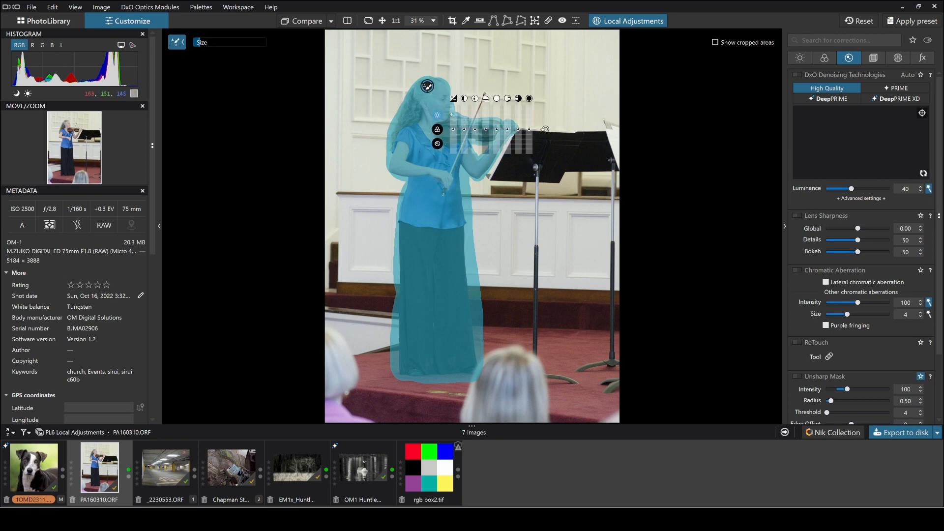
Darken the masked violinist strongly with exposure and brush in the missed patches on her blouse, the violin and her hand
drag(450, 137, 453, 177)
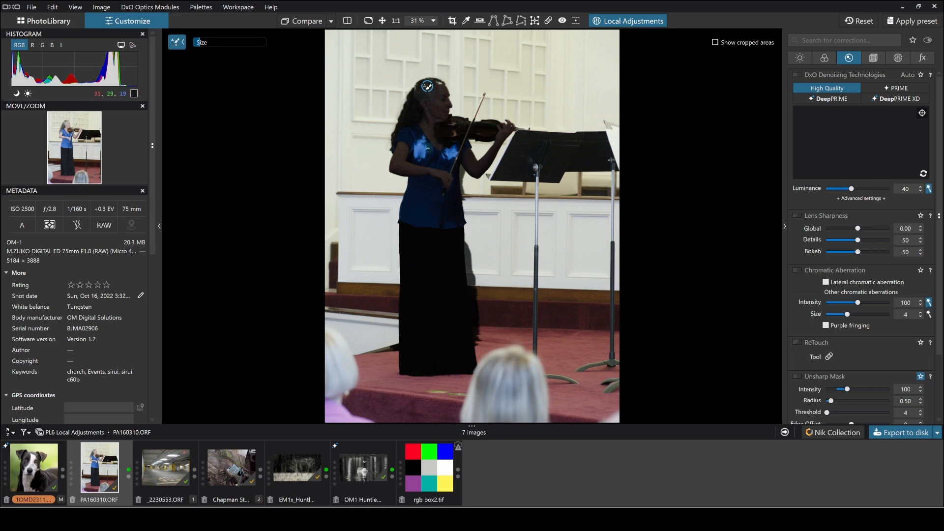
scroll(415, 145, up, 4)
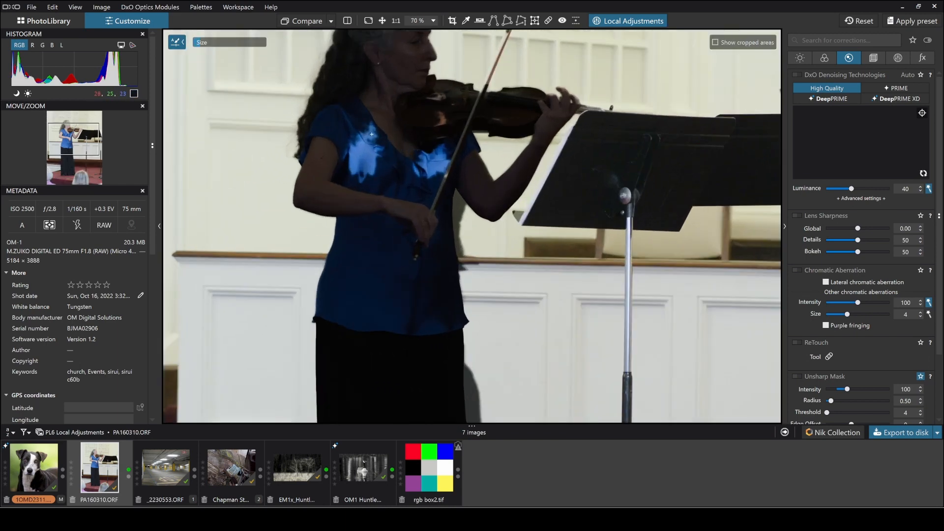
key(m)
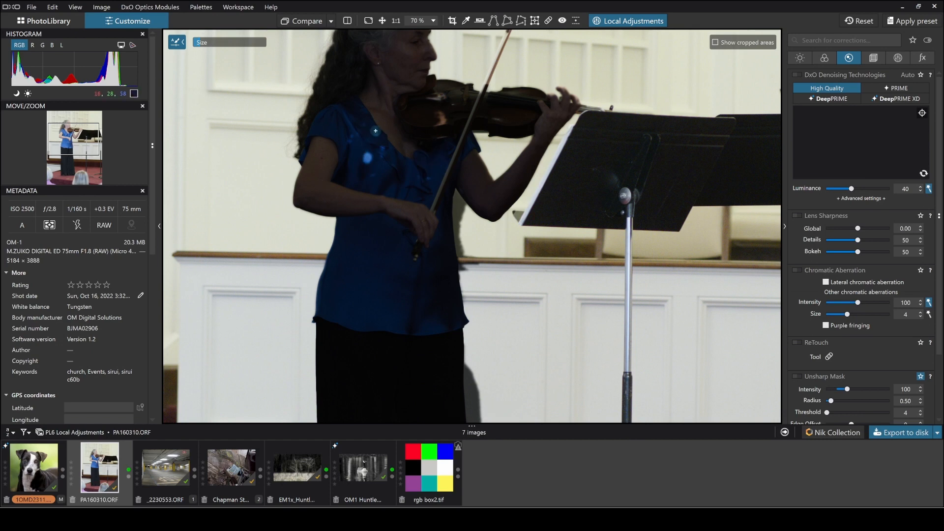
drag(375, 131, 374, 147)
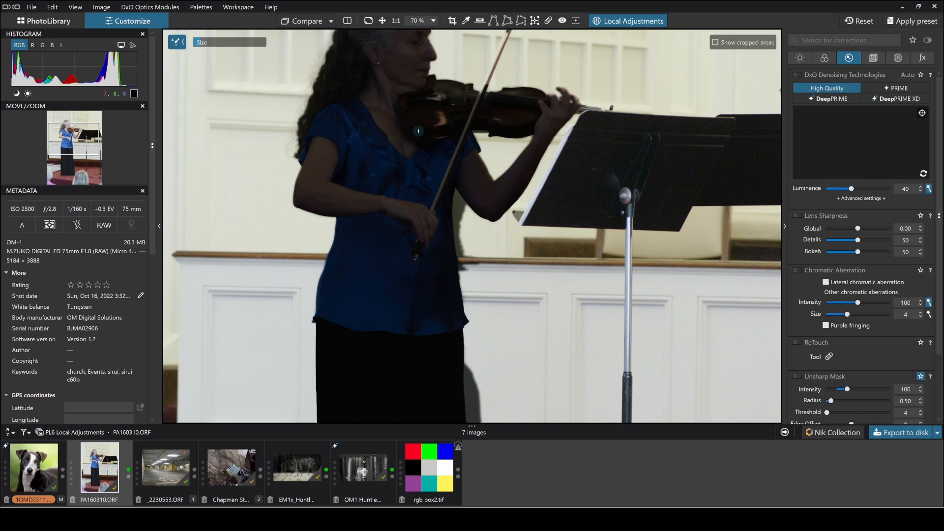
drag(436, 99, 449, 112)
drag(423, 101, 445, 97)
click(576, 104)
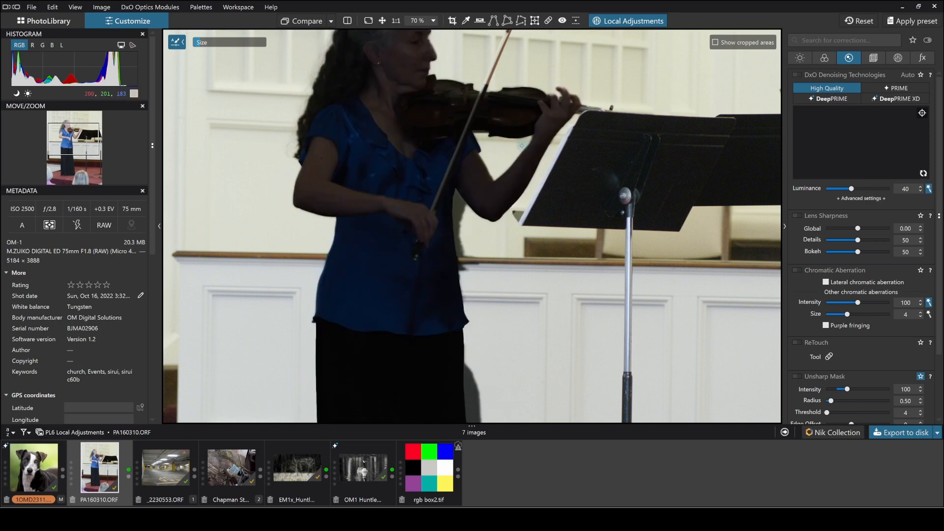
Brush the missed strands at the top of the violinist's hair into the auto mask and check the mask overlay
scroll(457, 69, down, 5)
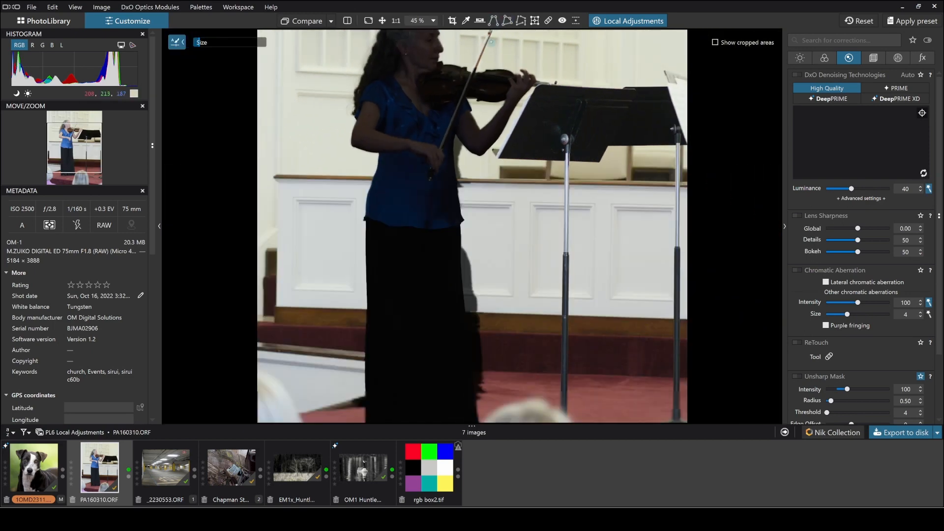
scroll(443, 68, up, 5)
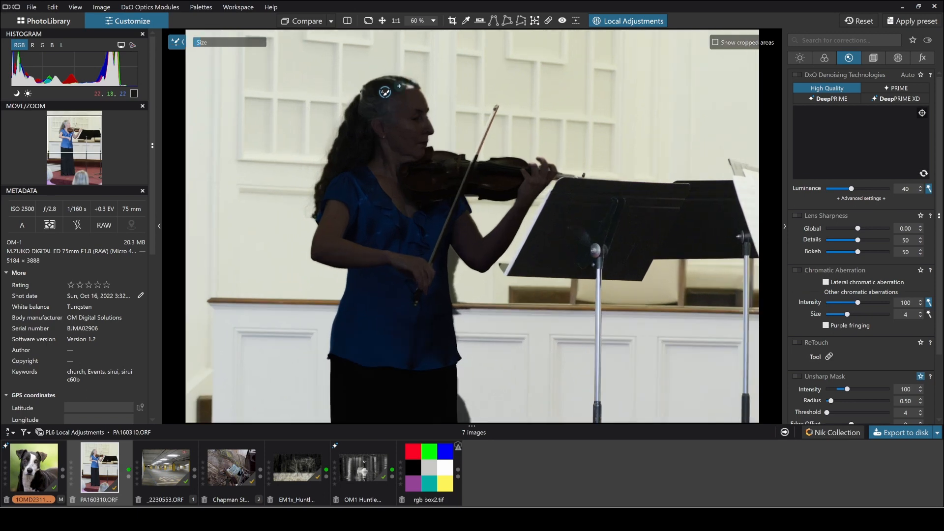
click(402, 80)
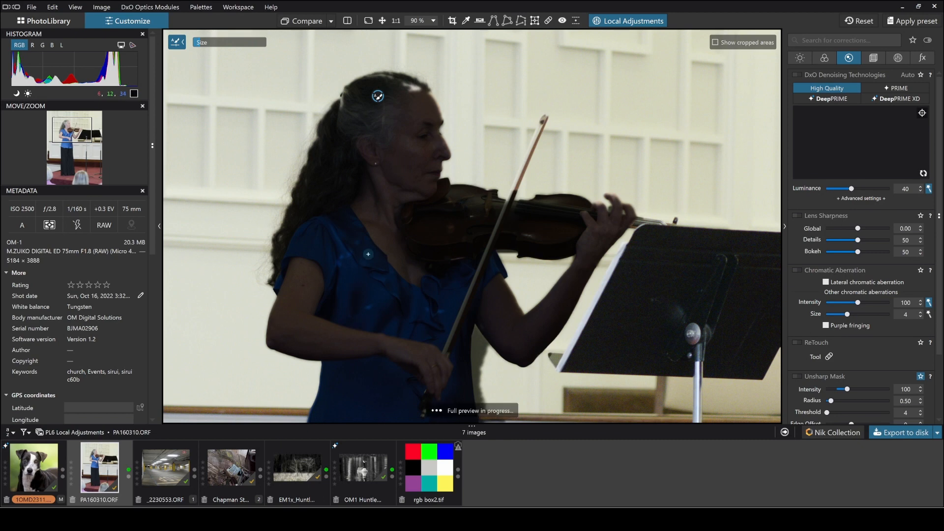
key(m)
key(m)
key(m)
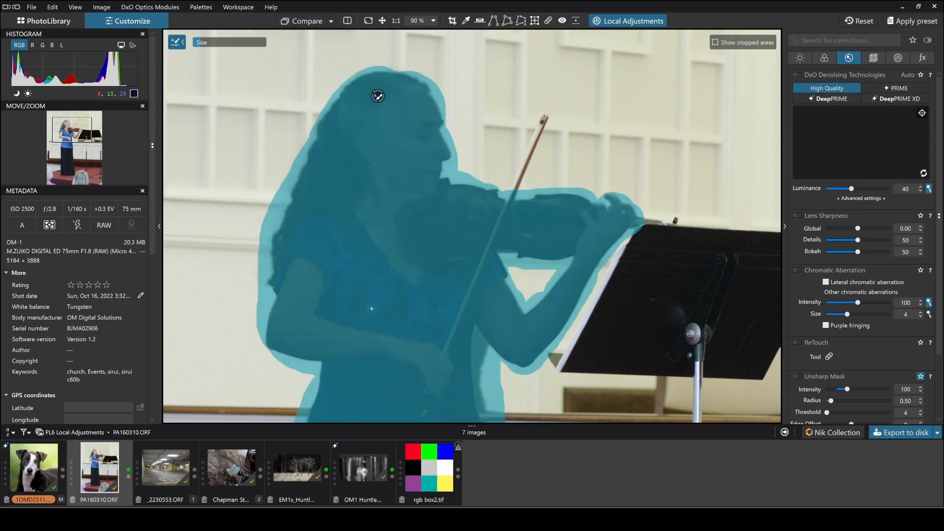
Extend the auto mask along the violin bow from its tip to the violin, checking it with the mask overlay
key(m)
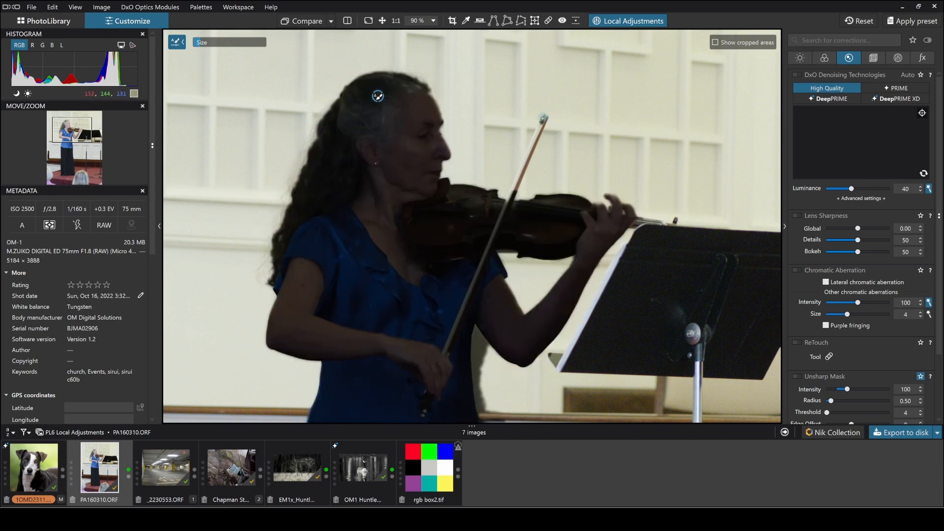
key(m)
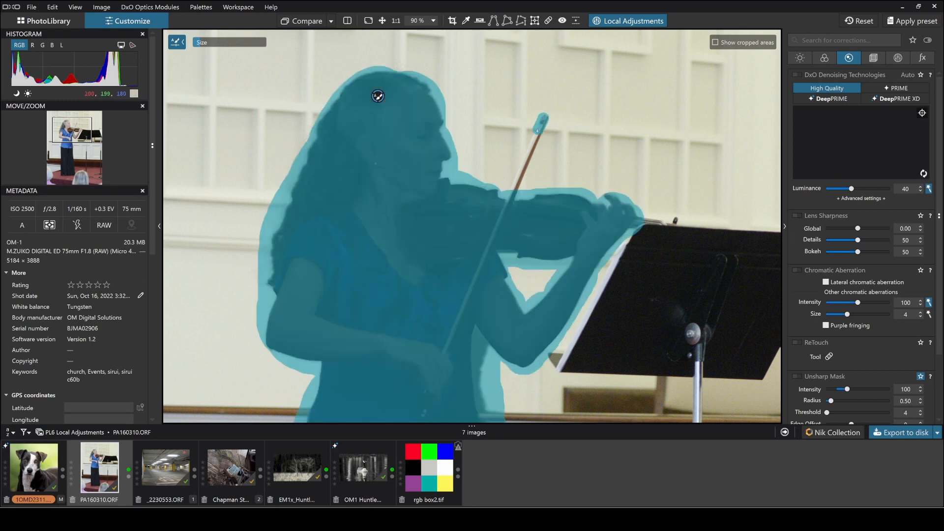
drag(528, 156, 521, 173)
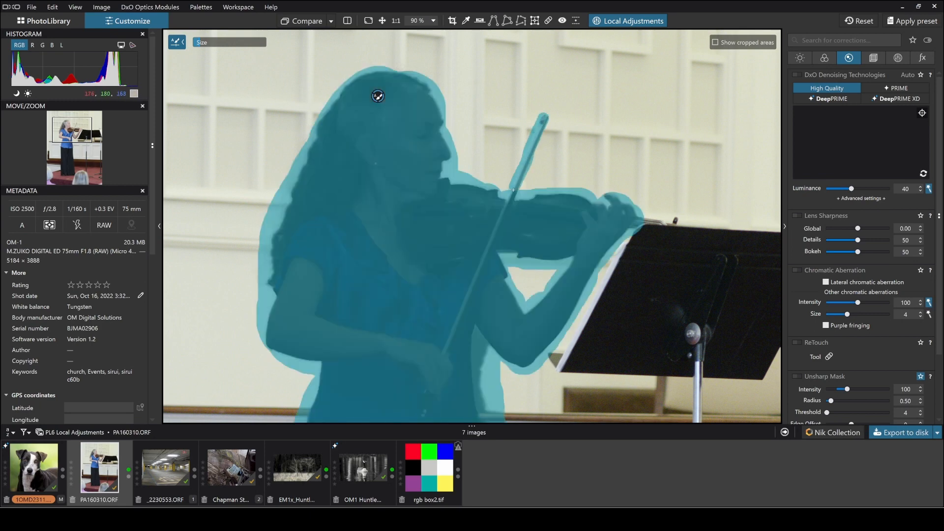
key(m)
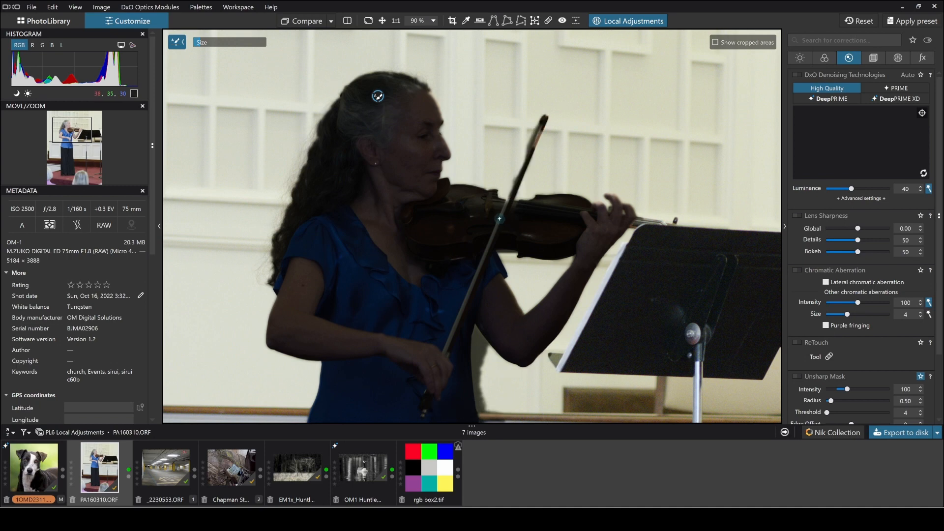
key(m)
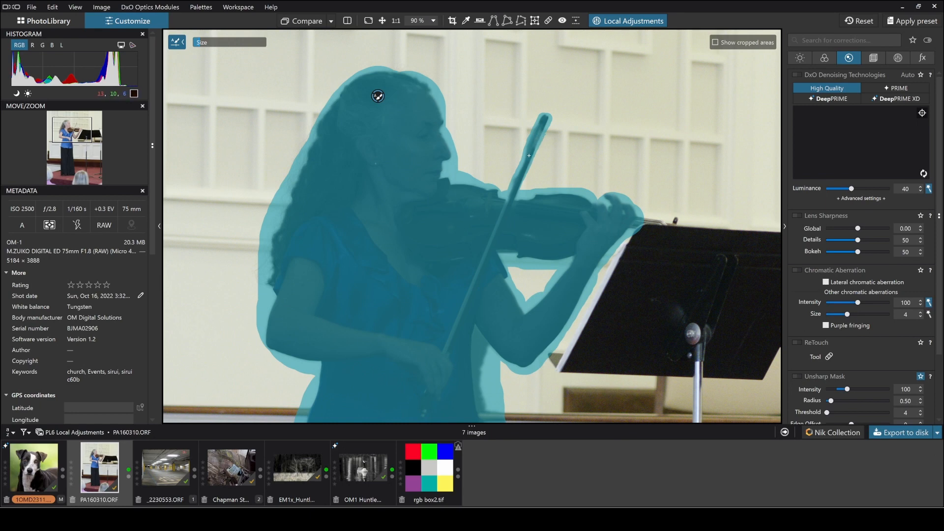
key(m)
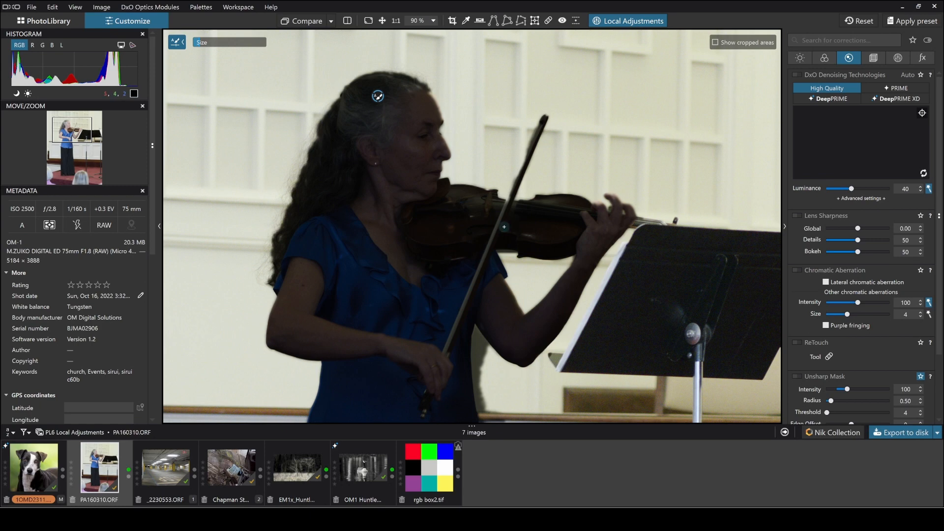
Set up the mask eraser with 48% feathering and 100% opacity for cleaning up the violinist's auto mask
right_click(515, 132)
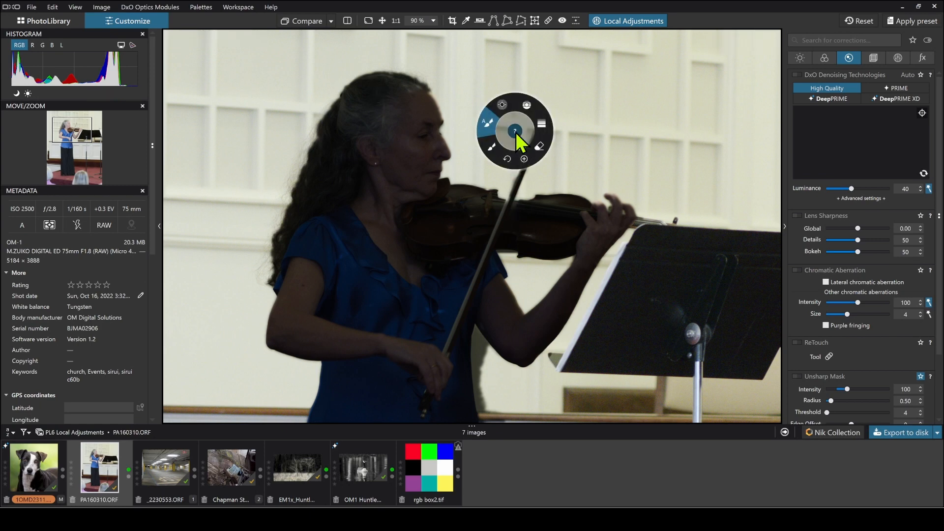
click(540, 147)
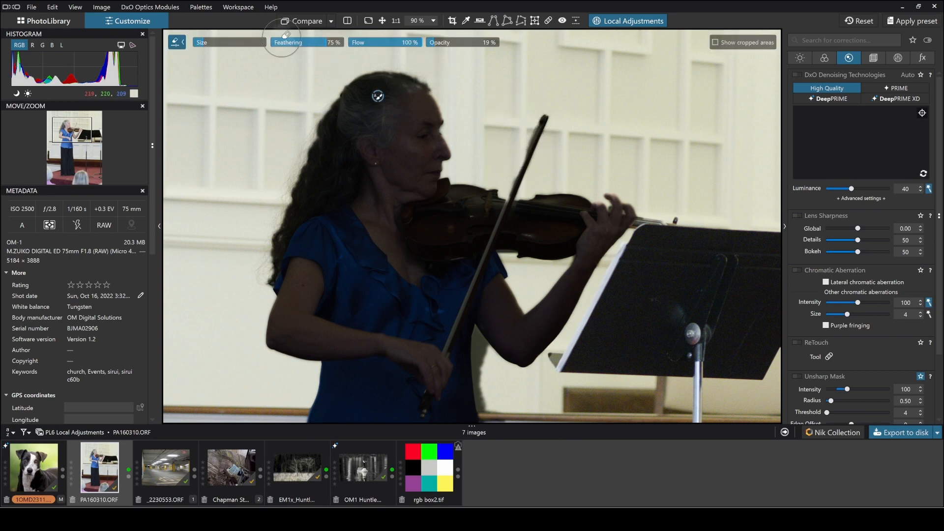
click(306, 41)
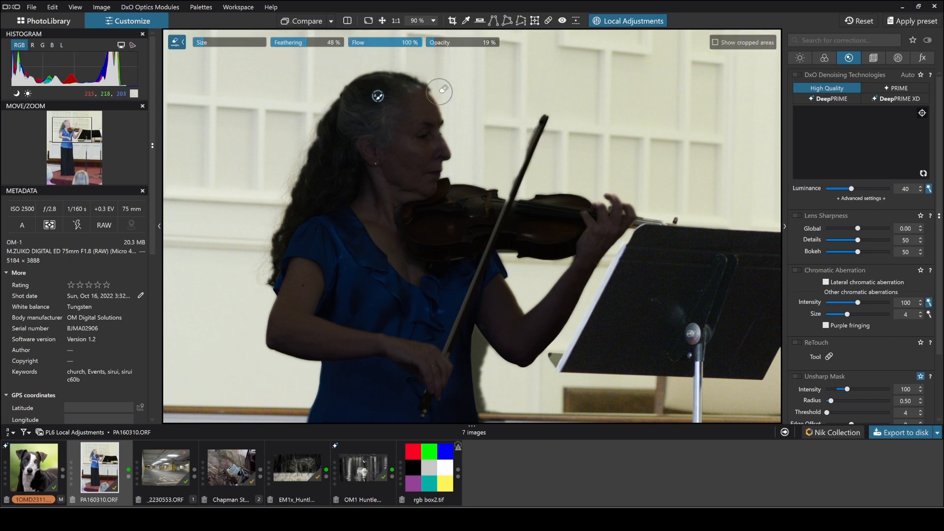
key(m)
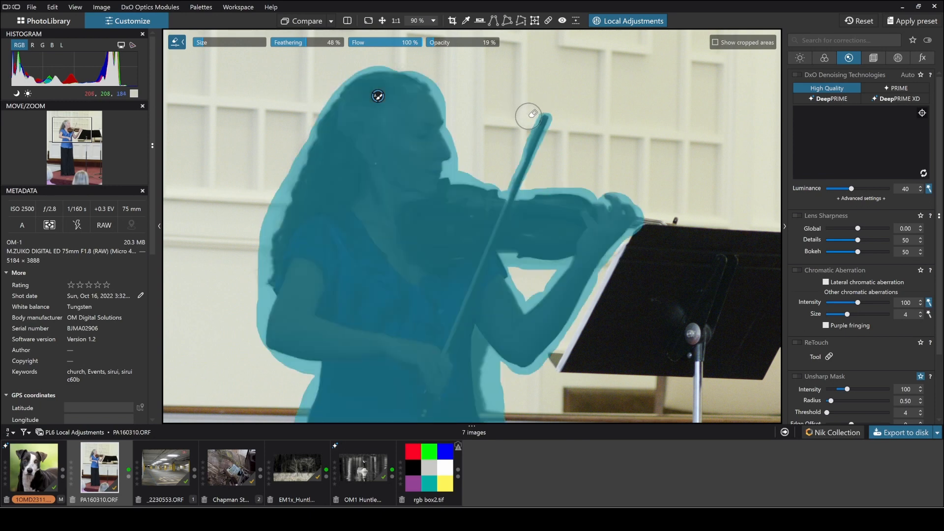
key(m)
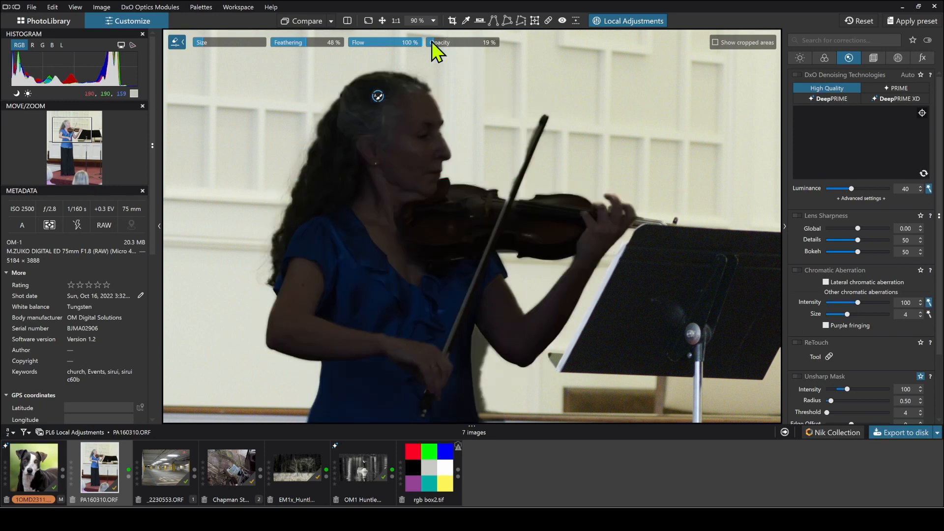
drag(432, 42, 499, 64)
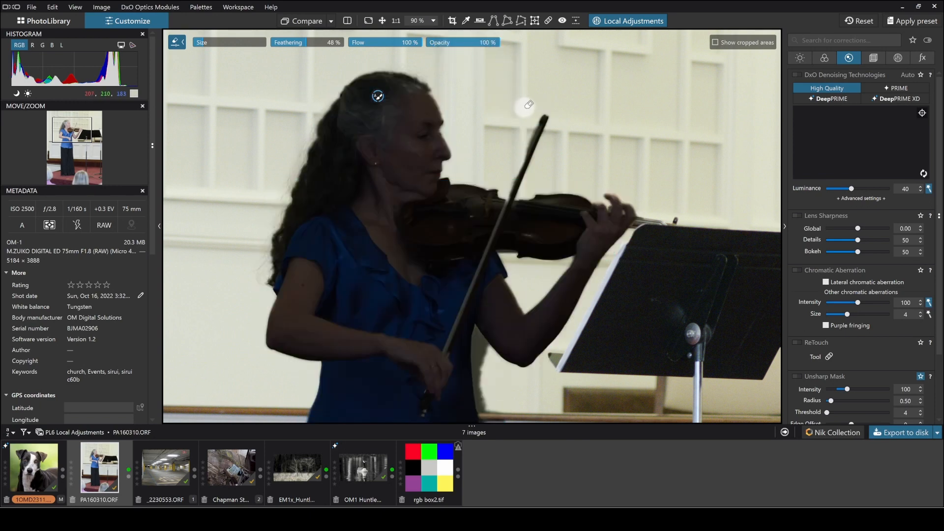
Erase the mask spill on the wall beside the violin bow and check the edge with the mask overlay
key(m)
drag(530, 120, 508, 169)
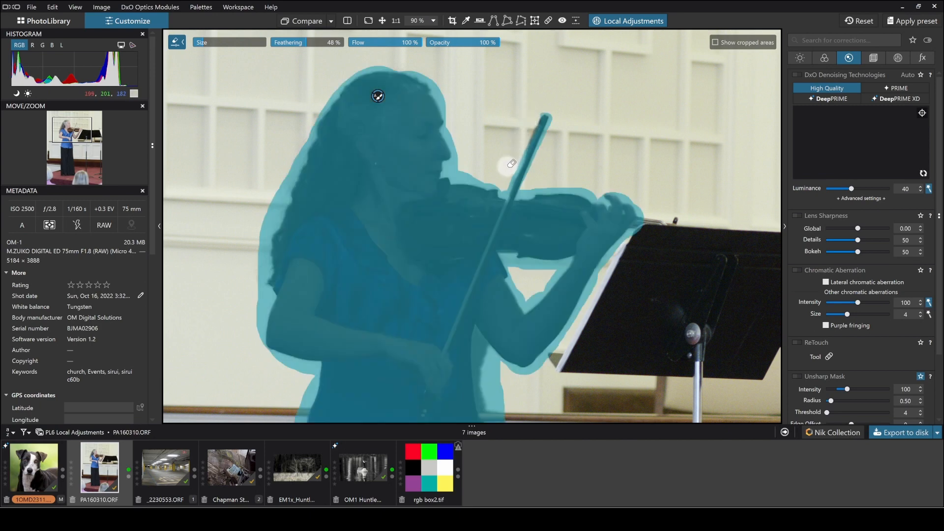
key(m)
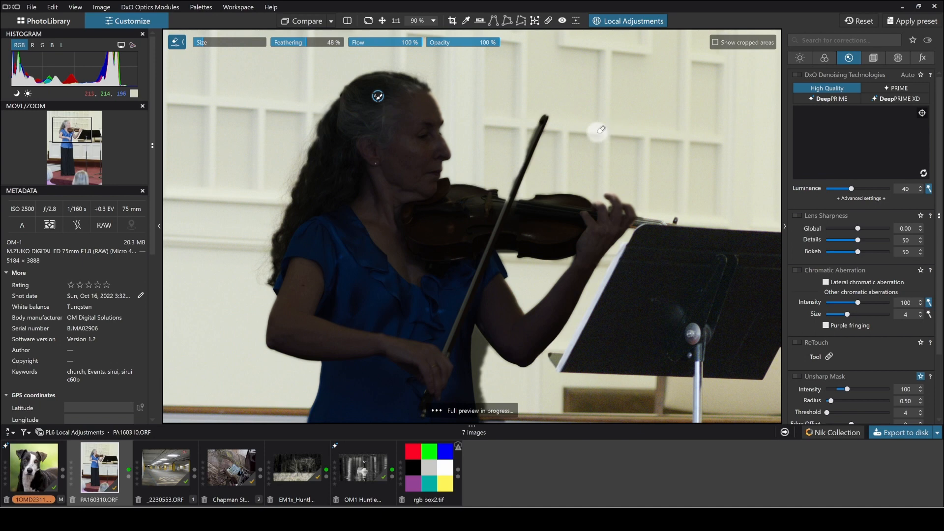
key(m)
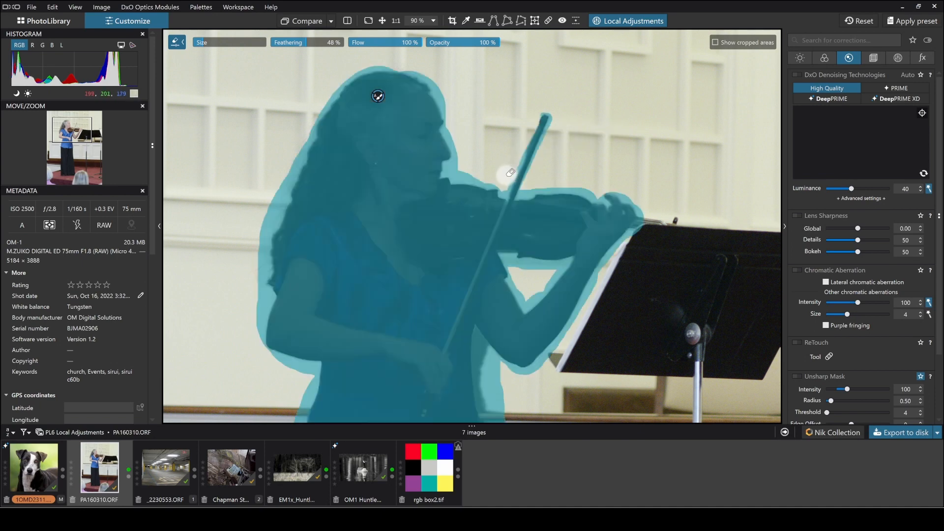
key(m)
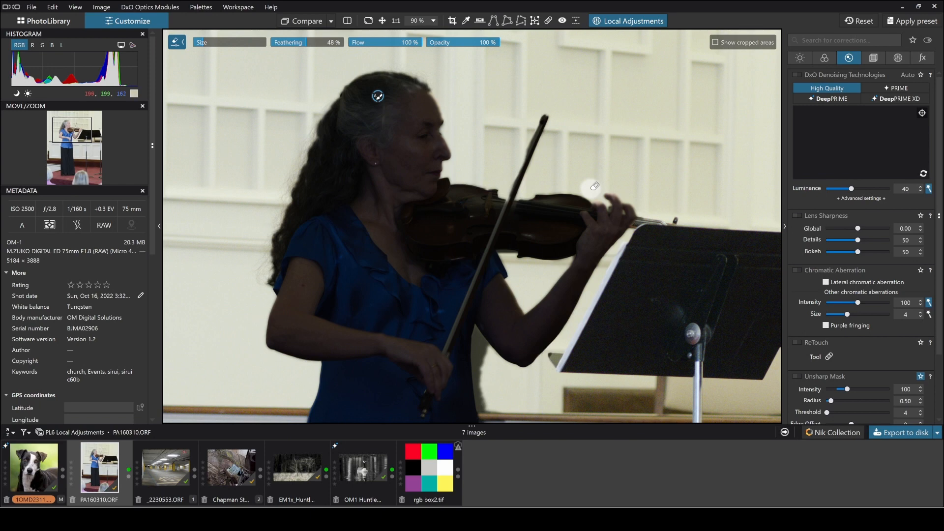
Erase the mask spill over the shadow along the music-stand side of the violinist's trousers
scroll(569, 215, down, 4)
scroll(474, 261, up, 2)
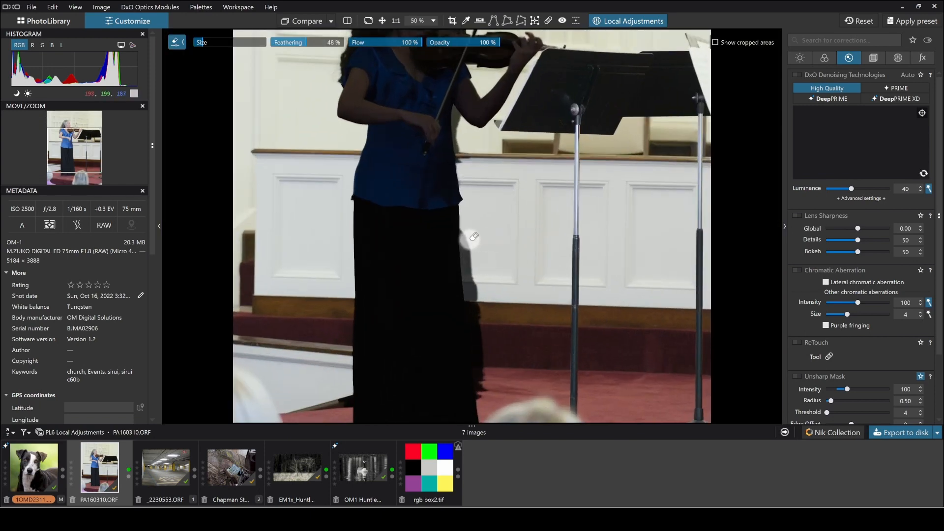
key(m)
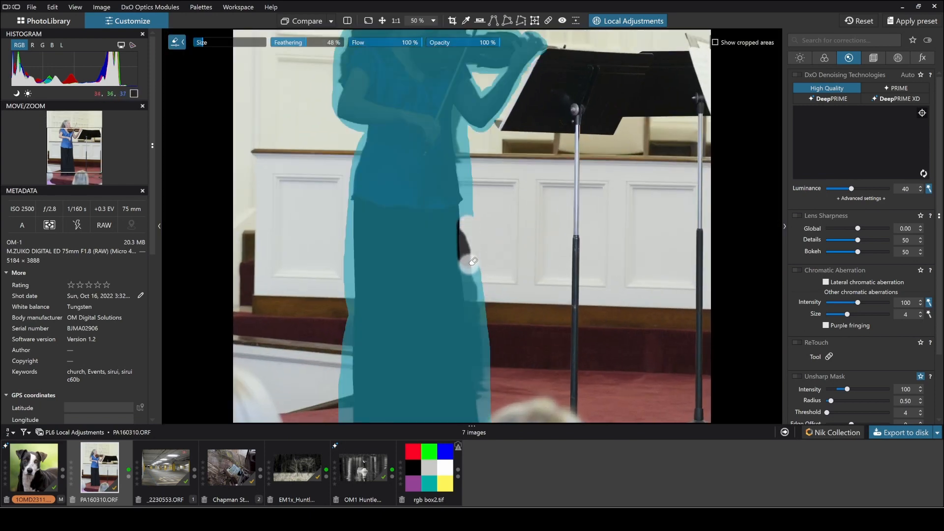
drag(473, 261, 487, 398)
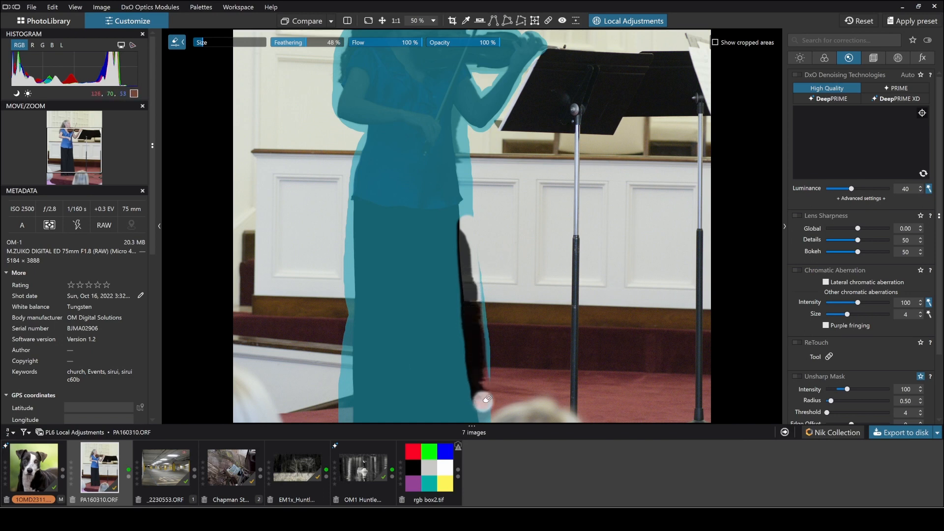
key(m)
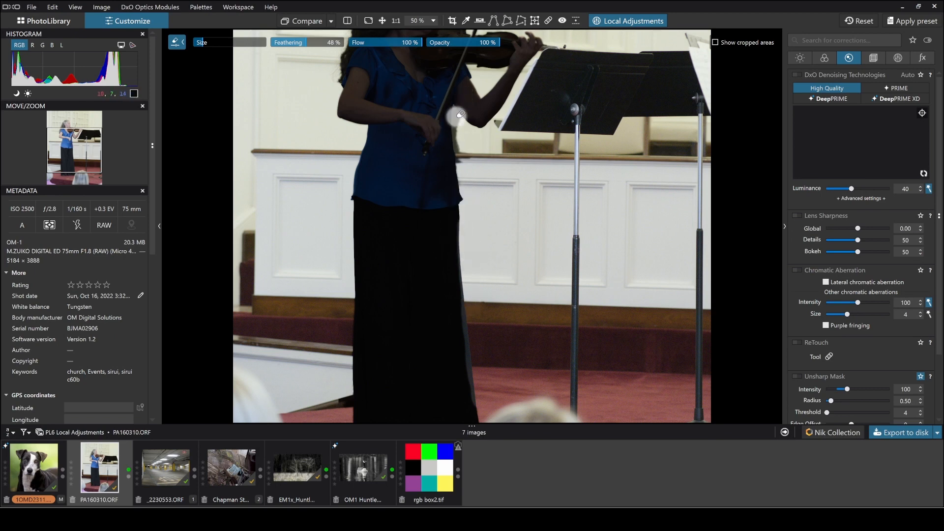
Erase the mask spill on the background beside the blouse, from the raised elbow down to the hem
scroll(461, 127, up, 2)
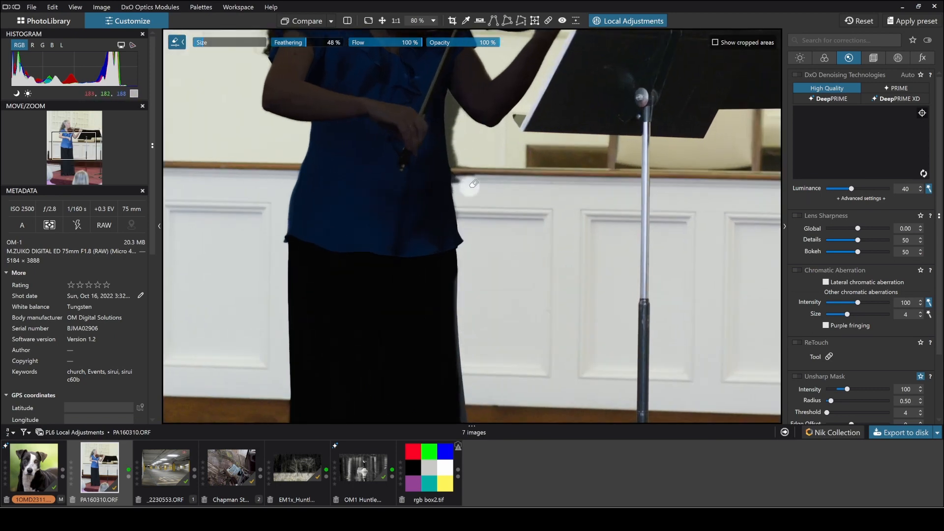
key(m)
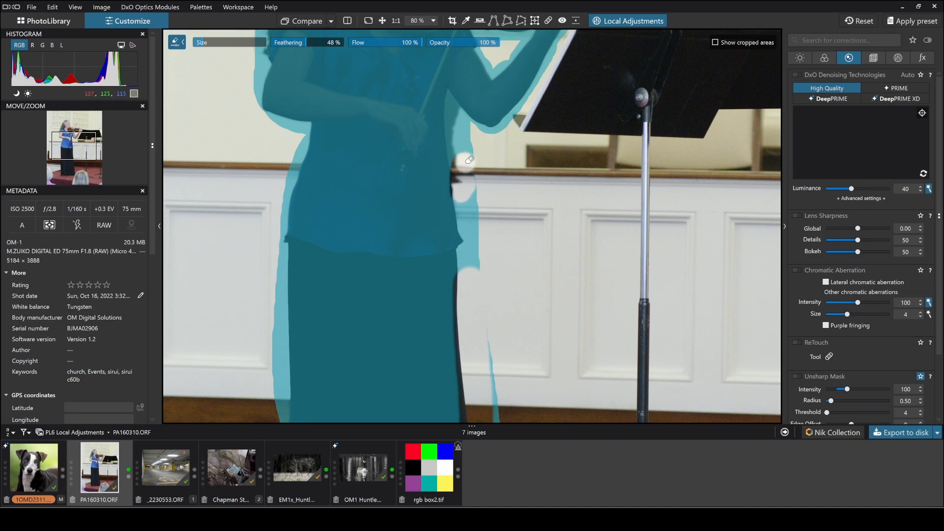
key(m)
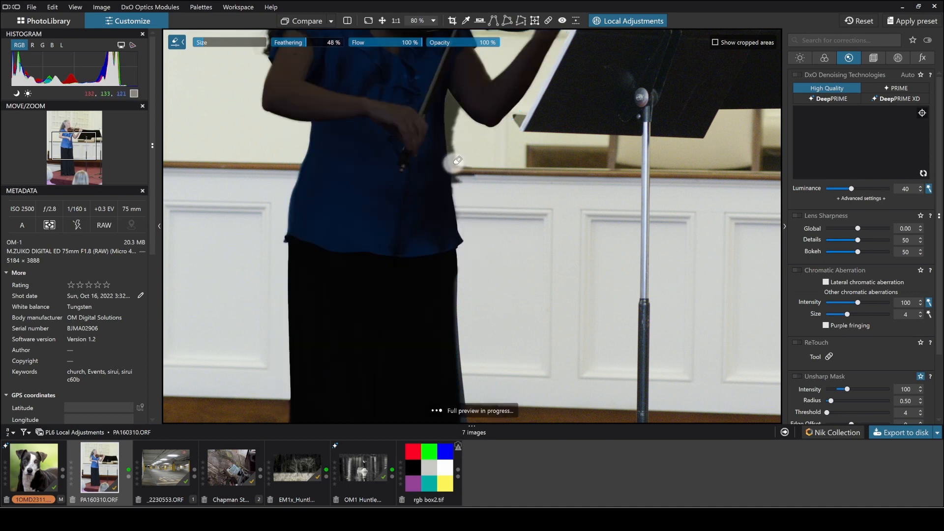
key(m)
mouse_move(459, 100)
mouse_down()
mouse_move(450, 165)
mouse_move(466, 223)
mouse_up()
key(m)
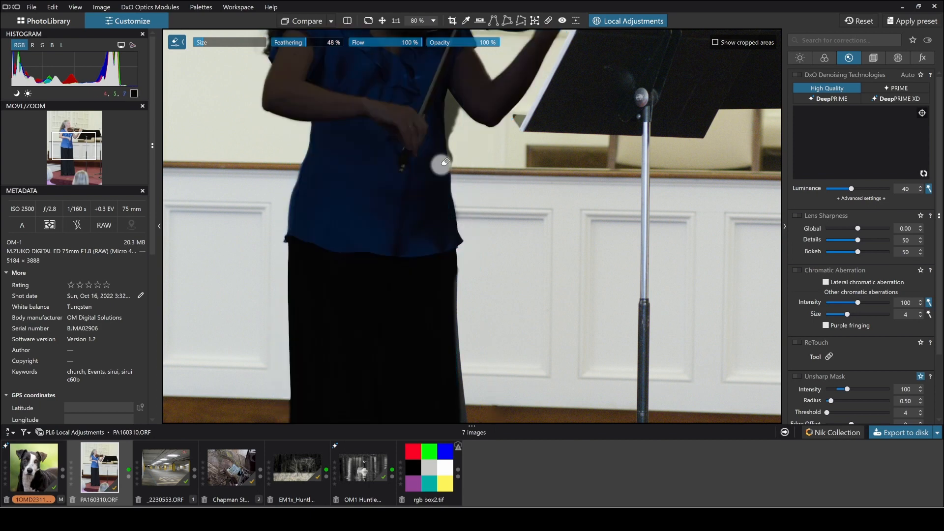
Restore the over-erased edge of the blouse and upper trousers with the auto mask brush
right_click(400, 144)
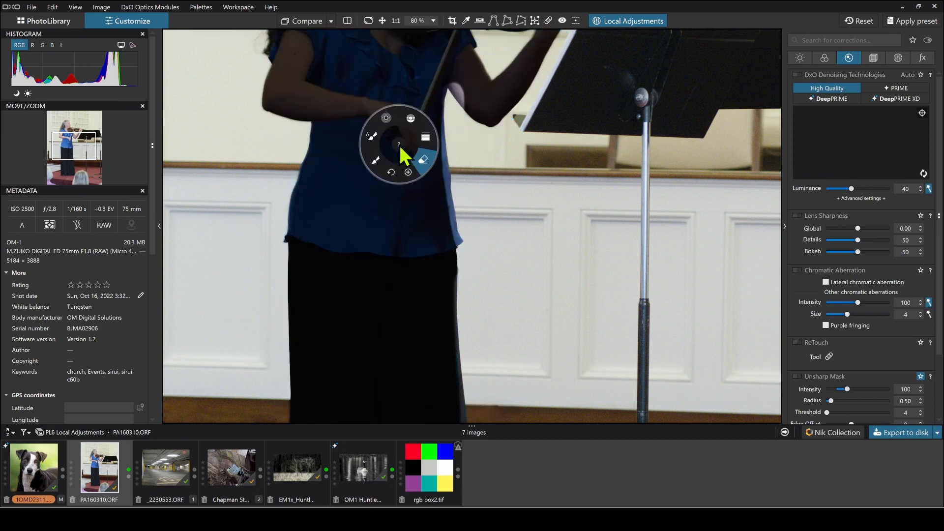
click(370, 134)
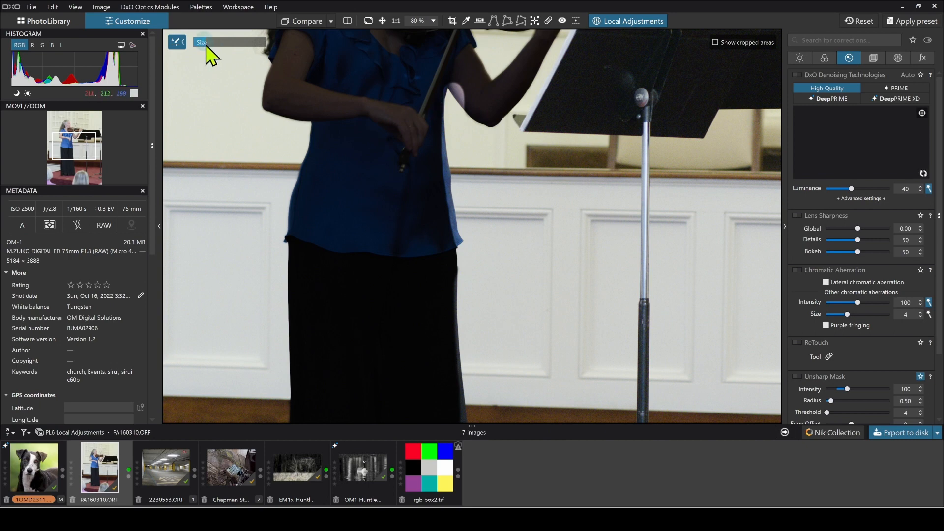
mouse_move(454, 84)
mouse_down()
mouse_move(464, 99)
mouse_move(442, 112)
mouse_move(438, 133)
mouse_up()
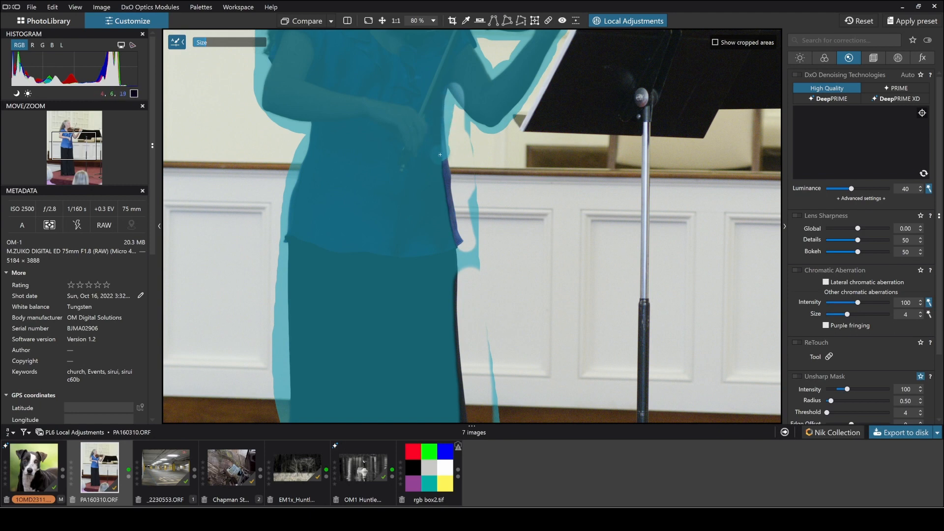
drag(447, 207, 463, 422)
scroll(455, 388, down, 1)
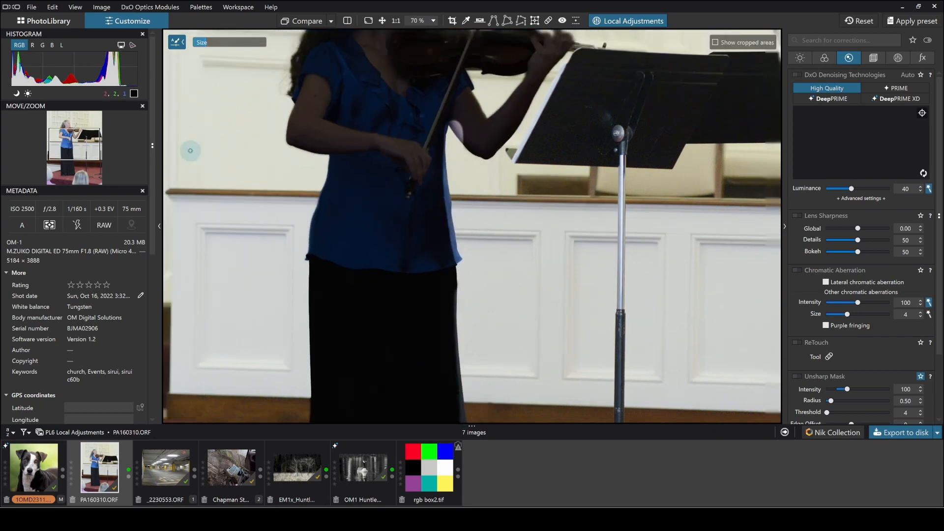
Brush the missed lower edge of the trousers into the auto mask and check the whole figure
drag(78, 147, 76, 156)
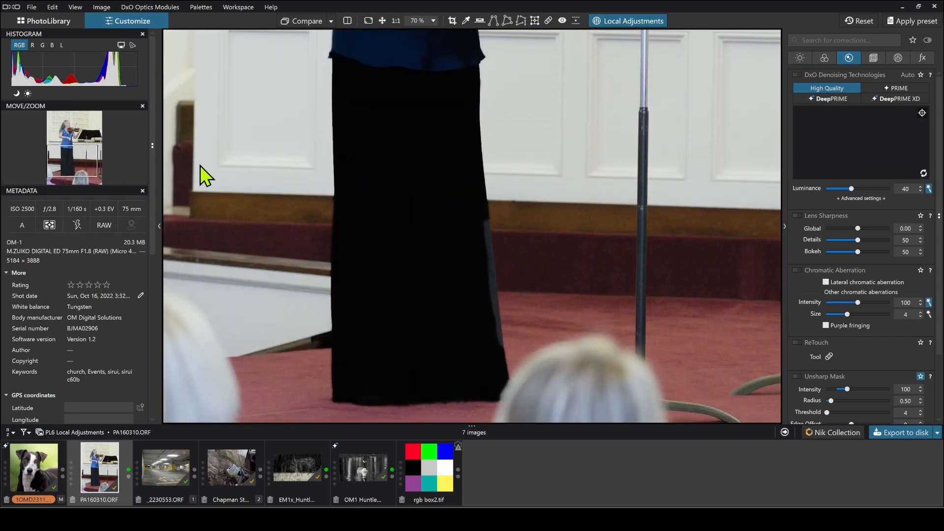
drag(482, 219, 497, 344)
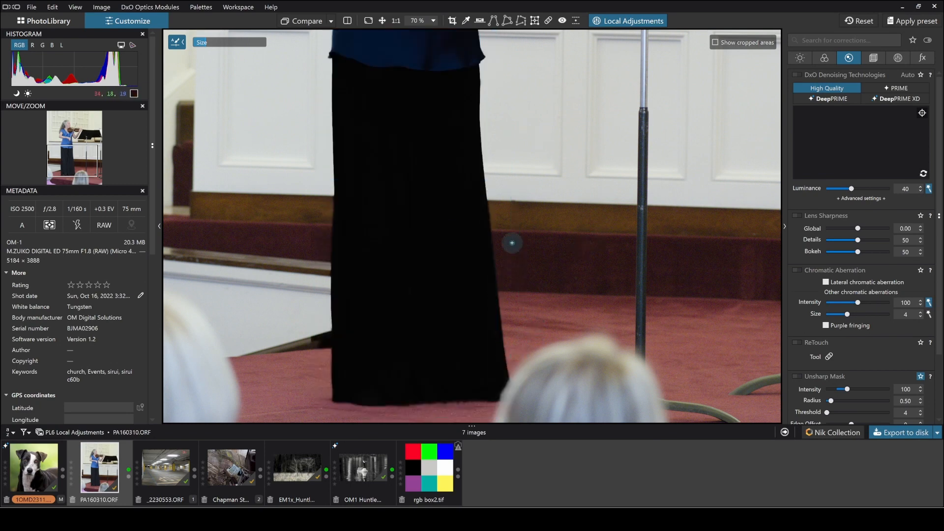
scroll(467, 202, down, 3)
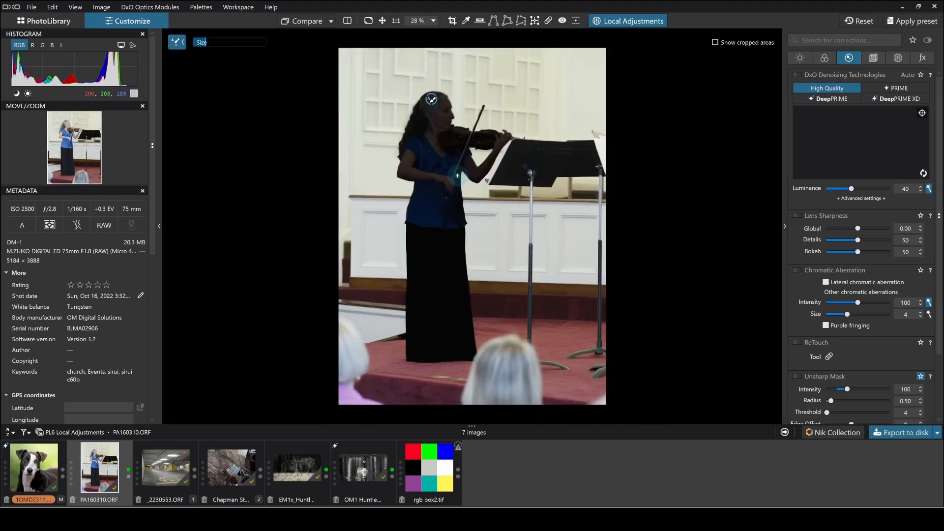
scroll(469, 147, down, 1)
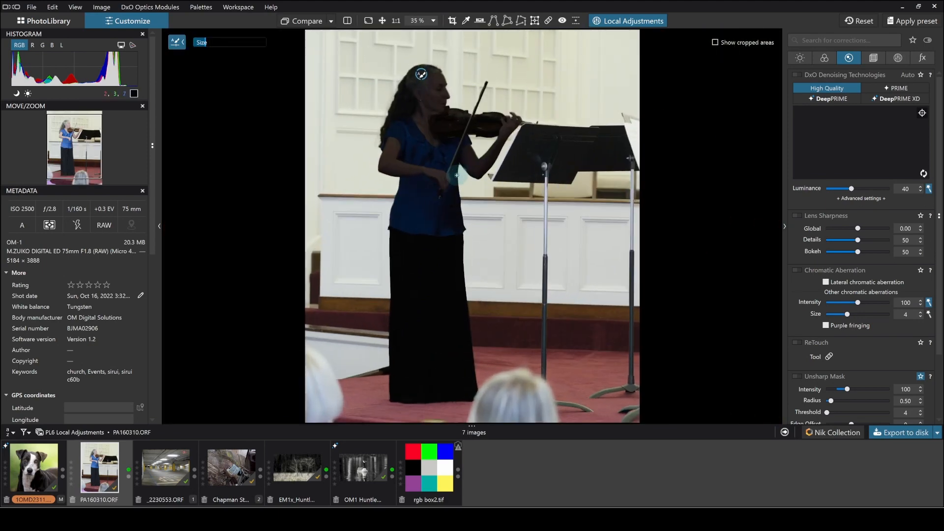
double_click(448, 140)
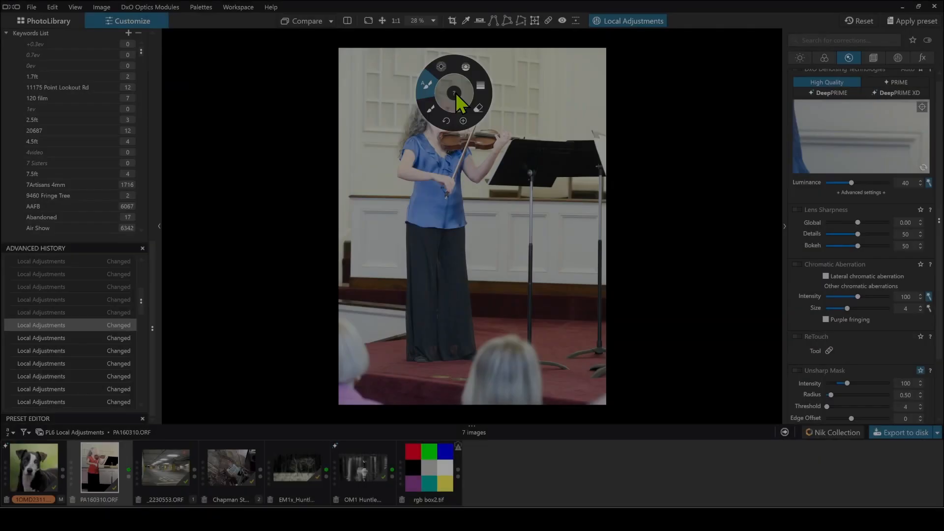
Add two opposing graduated filters, one from the lower-left wall panels and one from the upper-right wall behind the violinist
click(456, 93)
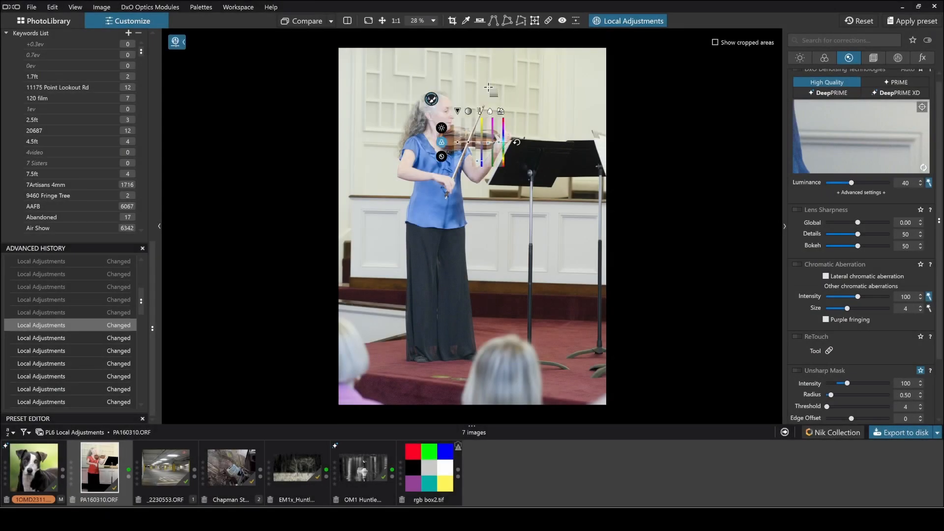
drag(438, 152, 416, 170)
drag(372, 247, 423, 164)
click(486, 89)
double_click(536, 149)
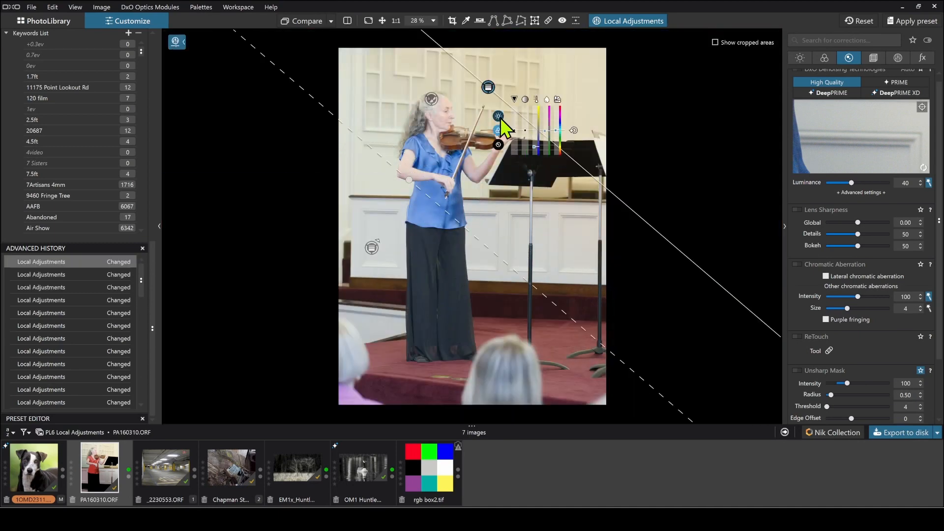
Raise the exposure of the upper-right graduated filter slightly and lower the exposure of the lower-left one
click(499, 116)
drag(515, 130, 514, 124)
click(372, 248)
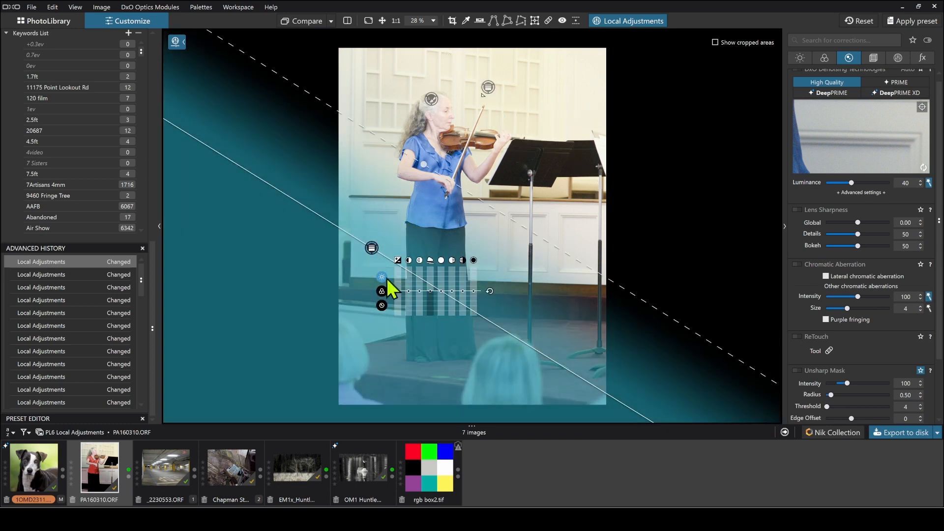
drag(398, 291, 398, 299)
Move the lower-left graduated filter further down and stretch its transition up to the violin
drag(371, 248, 357, 282)
drag(409, 199, 445, 134)
drag(357, 283, 366, 270)
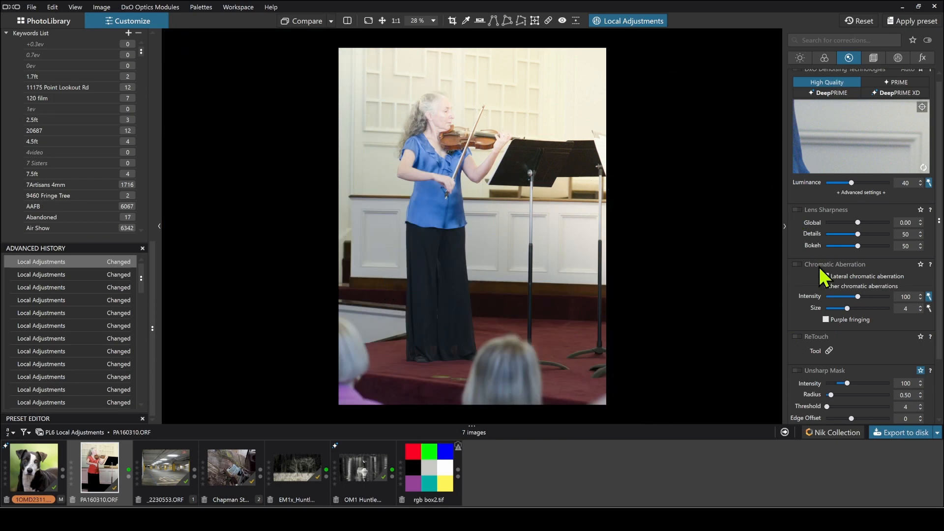
Shift the hue of the blue HSL channel to red to recolour the violinist's blouse
click(825, 58)
scroll(855, 303, down, 3)
click(861, 284)
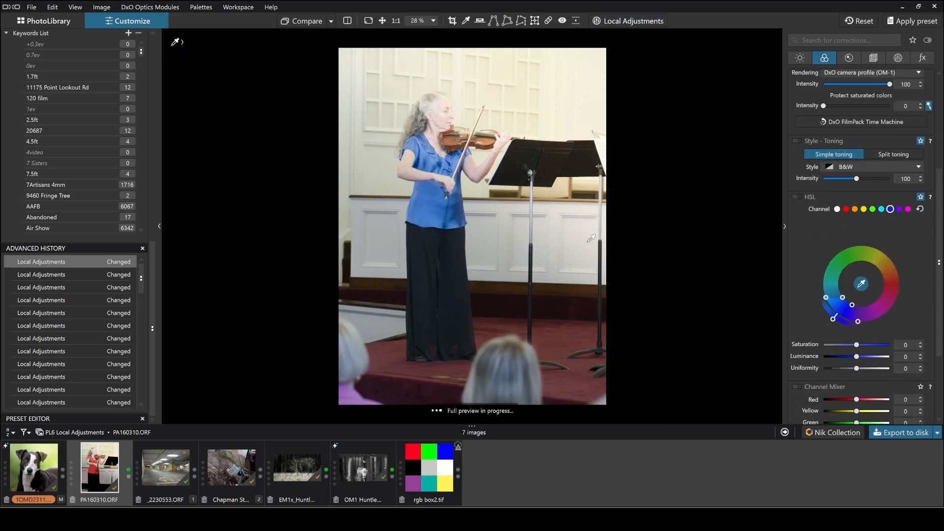
drag(833, 331, 893, 283)
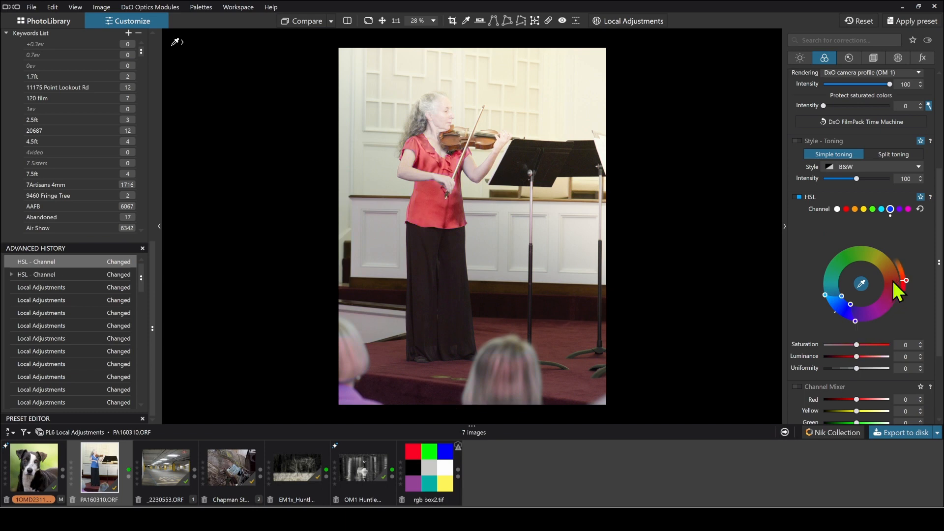
Crop the photo around the violinist from above her head to her lower legs, keeping the original aspect ratio
click(873, 58)
click(830, 160)
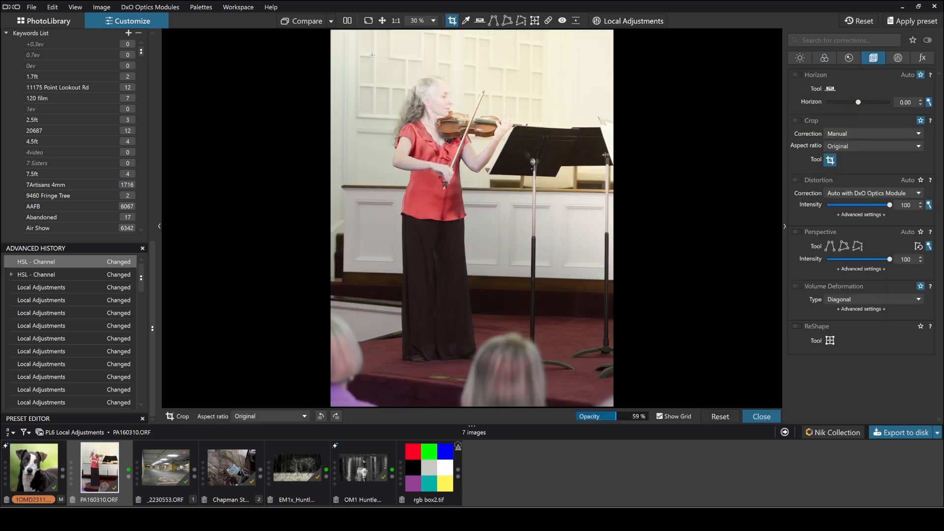
drag(372, 54, 513, 329)
double_click(483, 240)
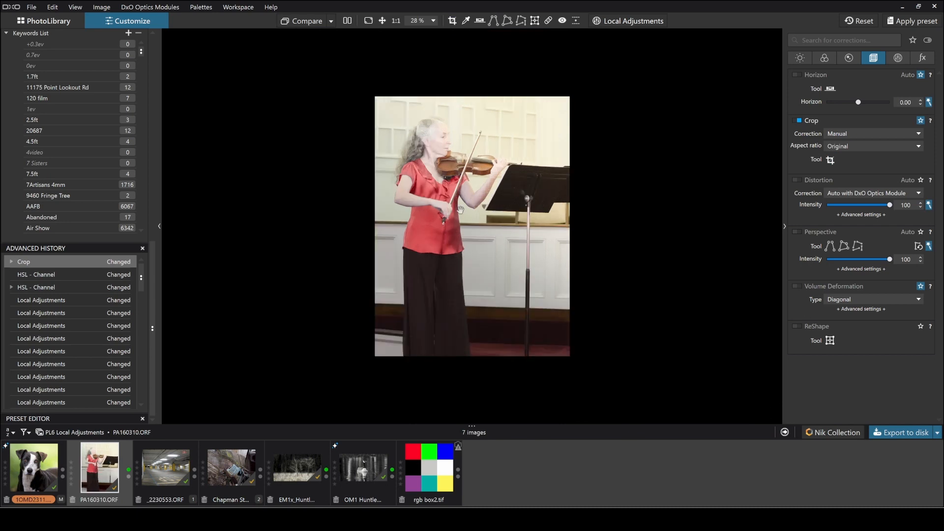
Set the concert photo's highlights to -30, blacks to -24 and ClearView Plus intensity to 10
click(799, 58)
scroll(835, 127, up, 2)
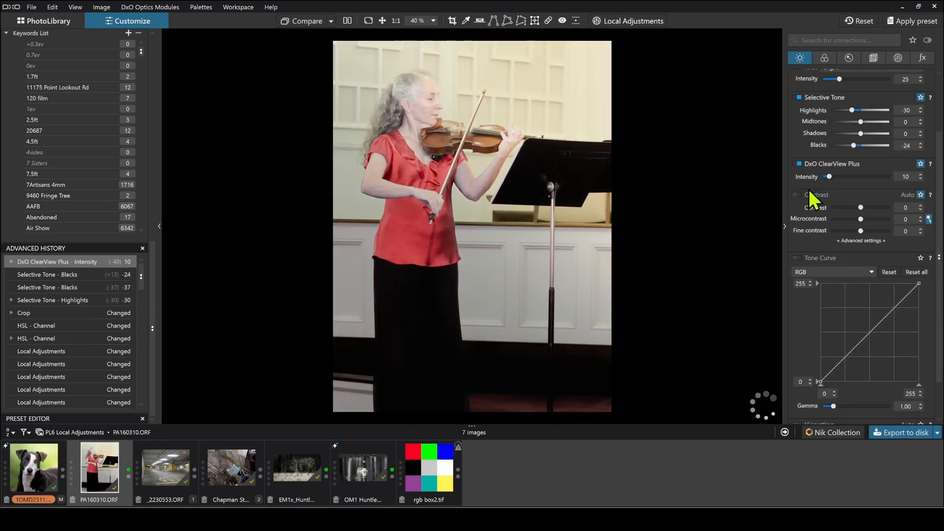
Apply DeepPRIME denoising to the concert photo and export it to disk
click(849, 57)
click(845, 99)
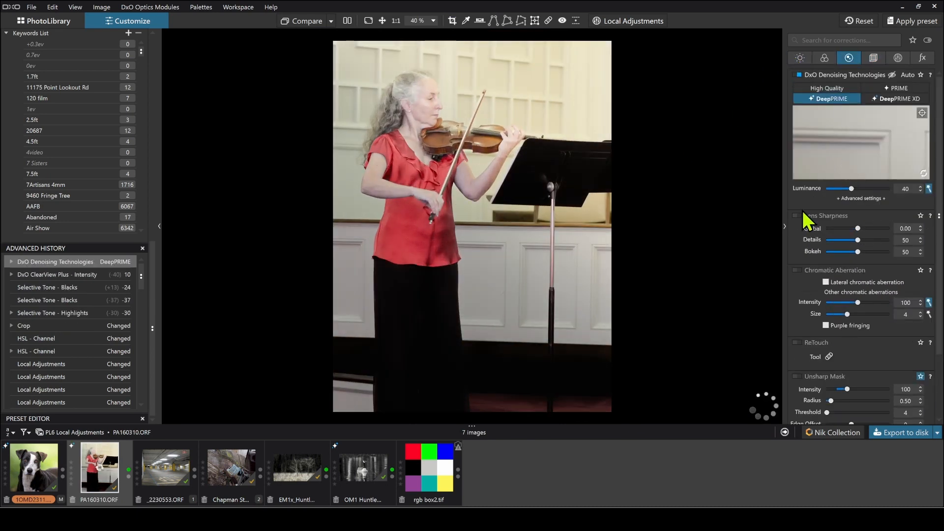
click(883, 429)
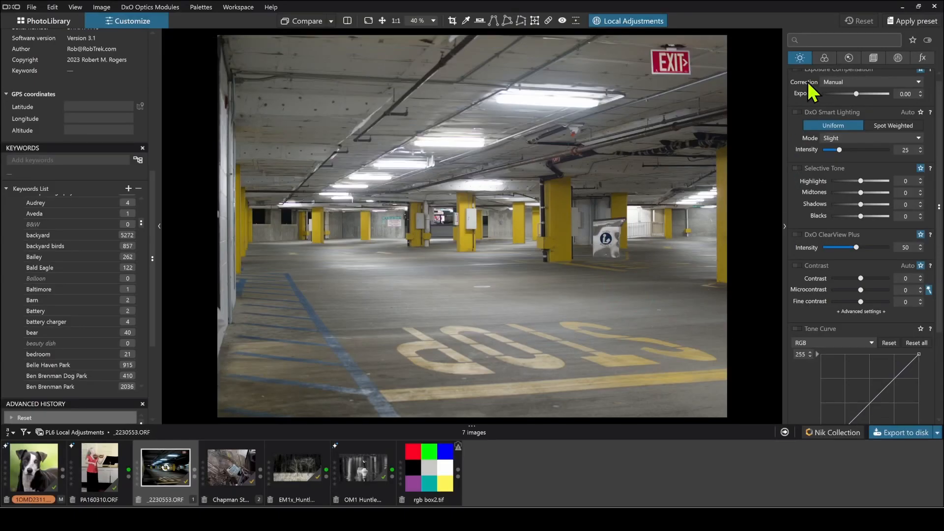
Set the parking garage photo's exposure to -0.78, blacks to -59 and highlights to -18, and enable ClearView Plus
click(799, 59)
click(800, 58)
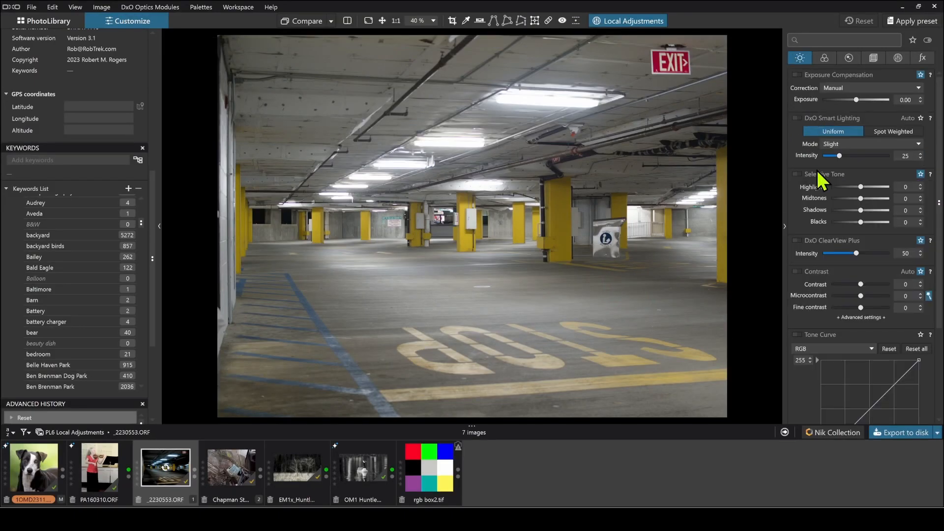
drag(856, 100, 851, 102)
drag(860, 222, 844, 224)
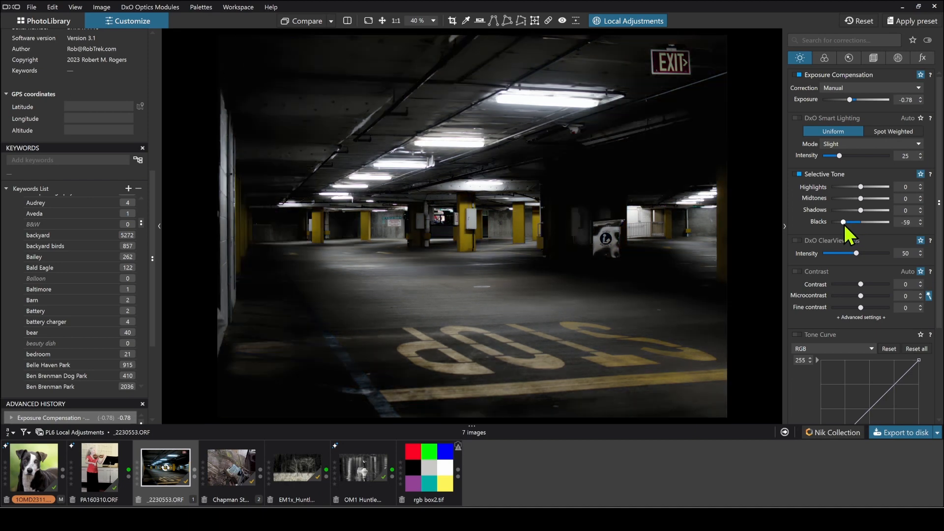
drag(861, 187, 855, 189)
click(798, 240)
Create an auto mask painted over the central yellow columns and the red EXIT sign
click(897, 58)
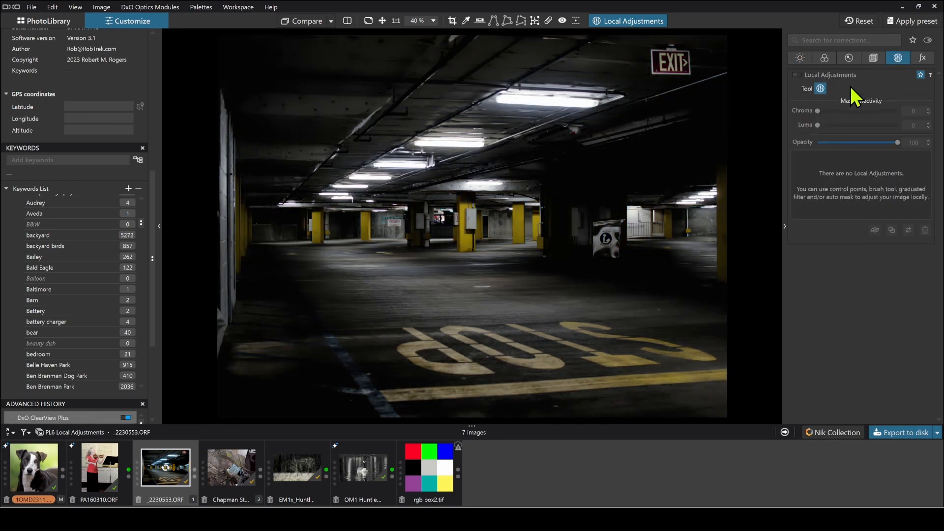
right_click(526, 181)
click(499, 173)
mouse_move(558, 204)
mouse_down()
mouse_move(554, 191)
mouse_move(563, 221)
mouse_move(561, 189)
mouse_up()
drag(661, 58, 680, 66)
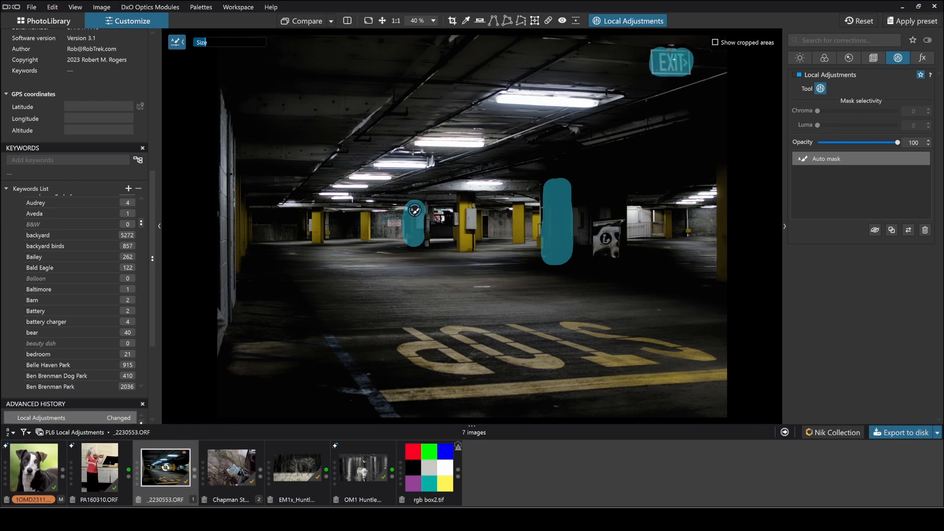
Extend the auto mask over the ceiling camera, the ceiling marking and the small distant sign, and raise the mask's exposure
scroll(570, 132, up, 4)
click(571, 145)
drag(525, 230, 506, 233)
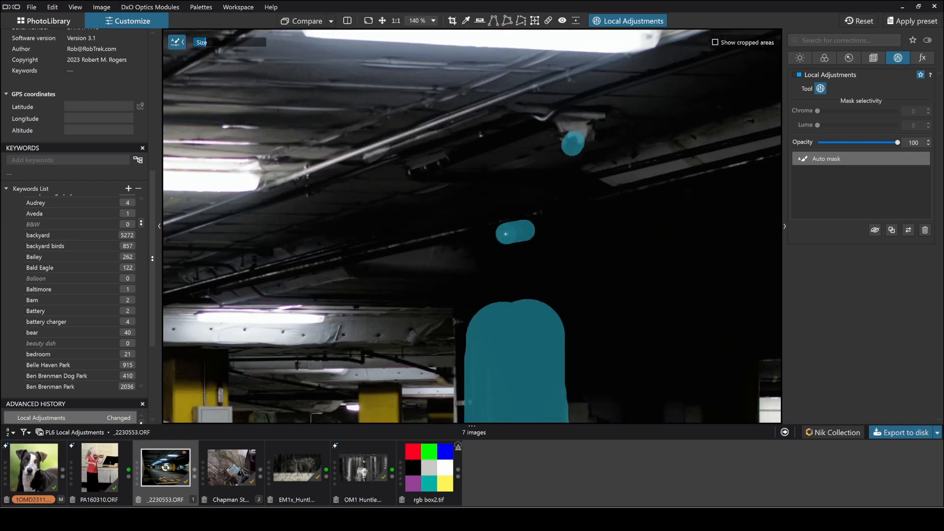
scroll(649, 173, down, 3)
scroll(734, 255, up, 5)
drag(730, 257, 697, 259)
scroll(556, 262, down, 5)
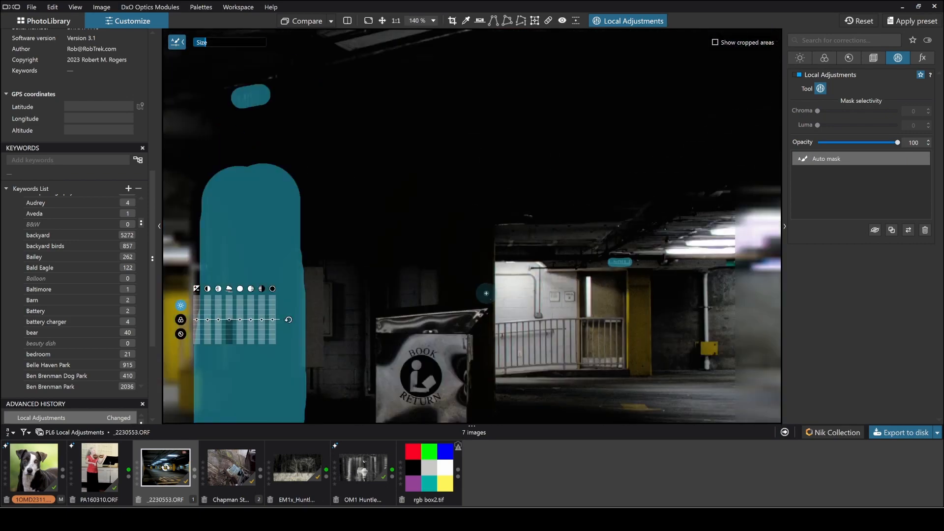
mouse_move(439, 268)
mouse_down()
mouse_move(440, 252)
mouse_move(441, 262)
mouse_up()
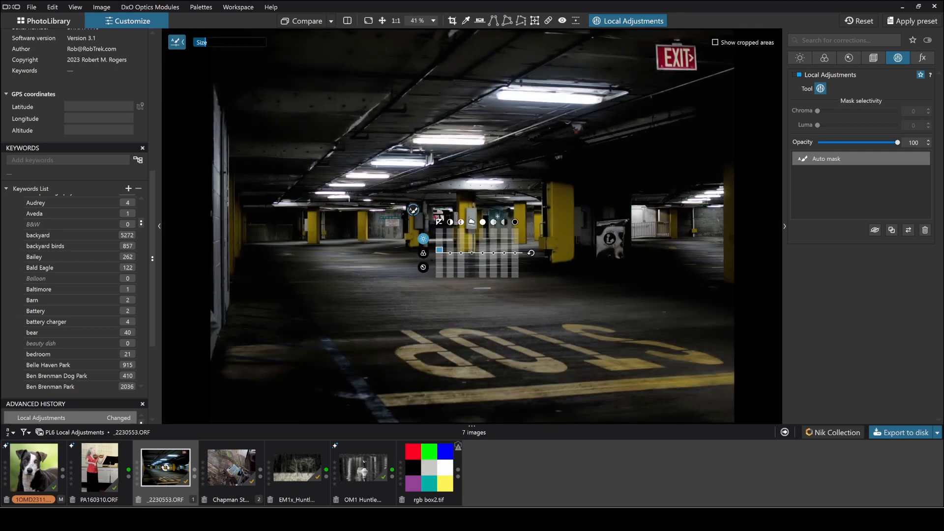
Place linked control points on the ceiling lights across the garage and shift their color toward a cooler blue
right_click(501, 192)
click(495, 172)
click(551, 99)
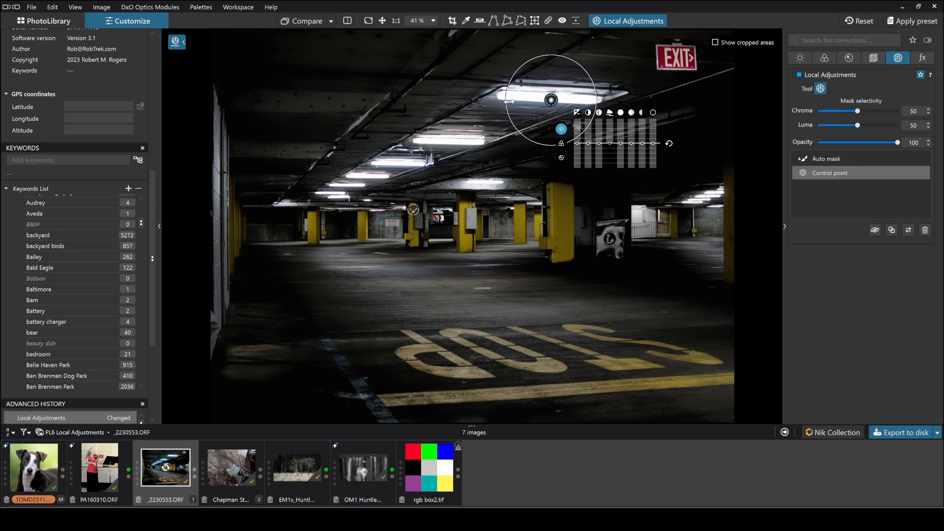
drag(510, 101, 288, 202)
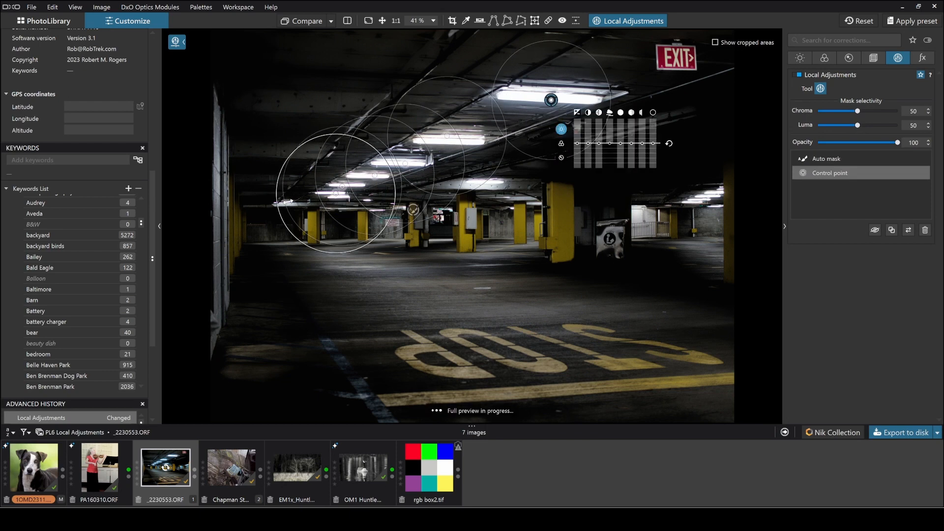
click(295, 204)
click(495, 183)
click(713, 196)
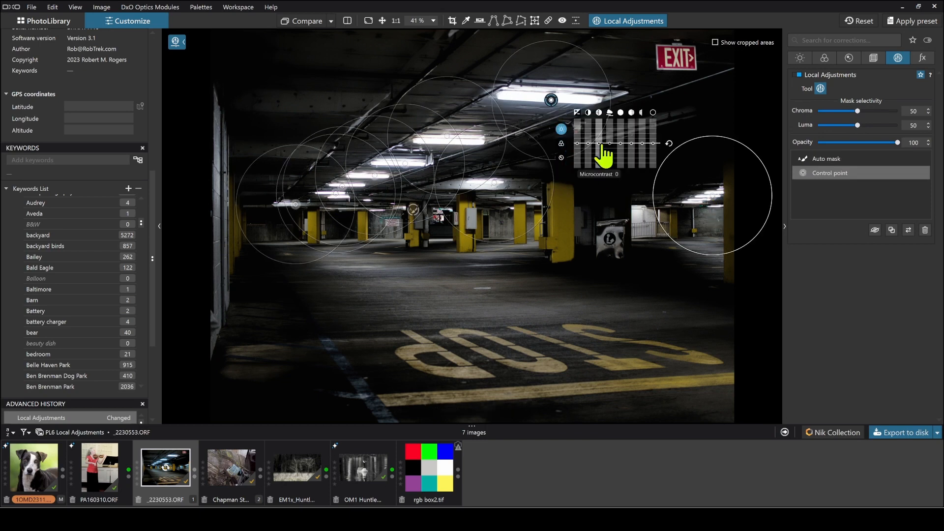
drag(621, 146, 599, 178)
click(562, 143)
Set the yellow HSL channel's saturation to 49 and luminance to 27
click(800, 58)
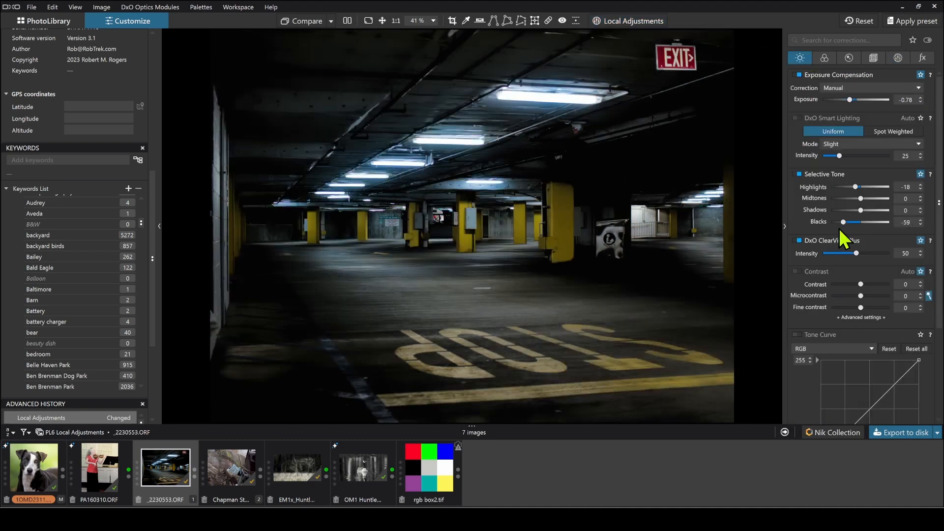
click(825, 57)
click(861, 314)
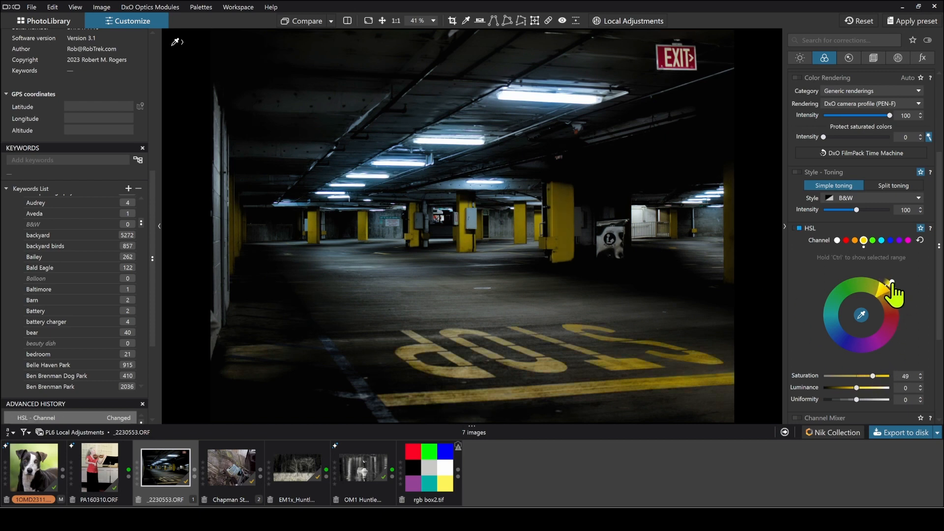
drag(865, 388, 867, 388)
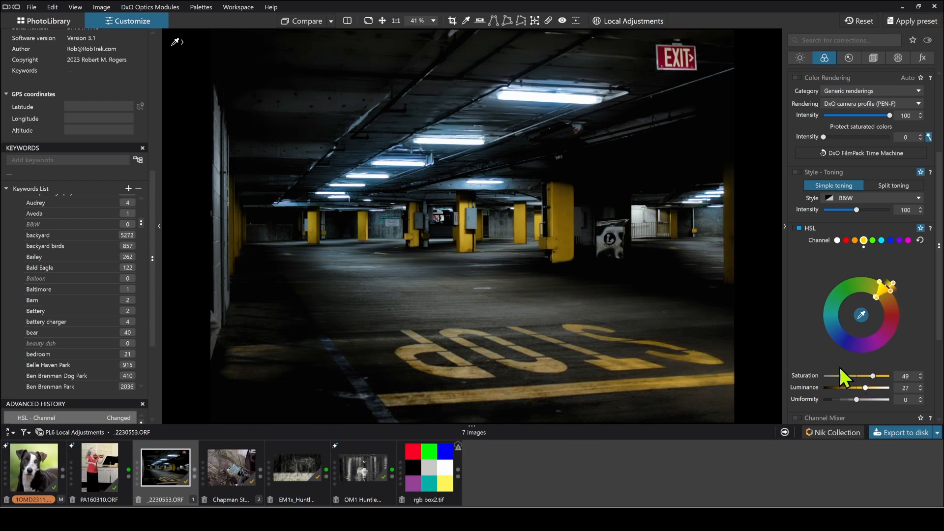
Add a new control point on the far-left yellow columns and raise its exposure to about 0.64
click(898, 59)
right_click(358, 245)
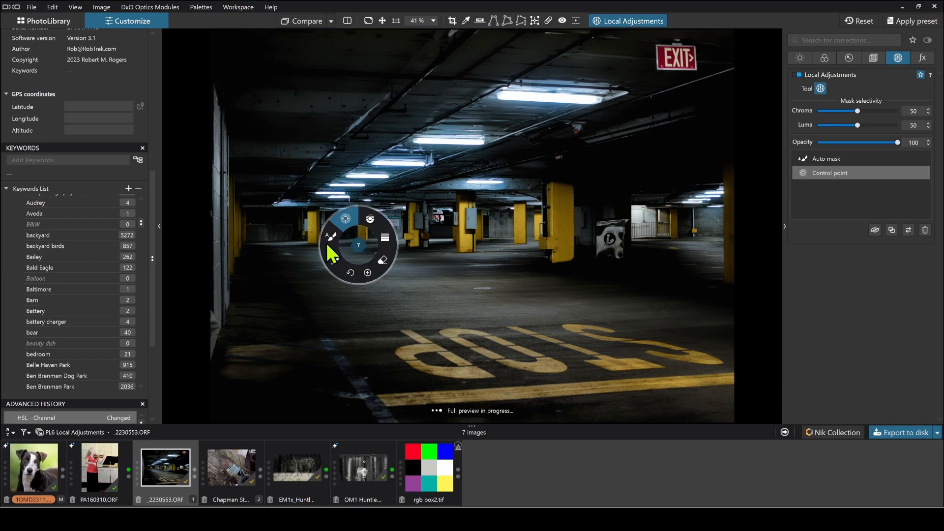
click(341, 220)
click(235, 224)
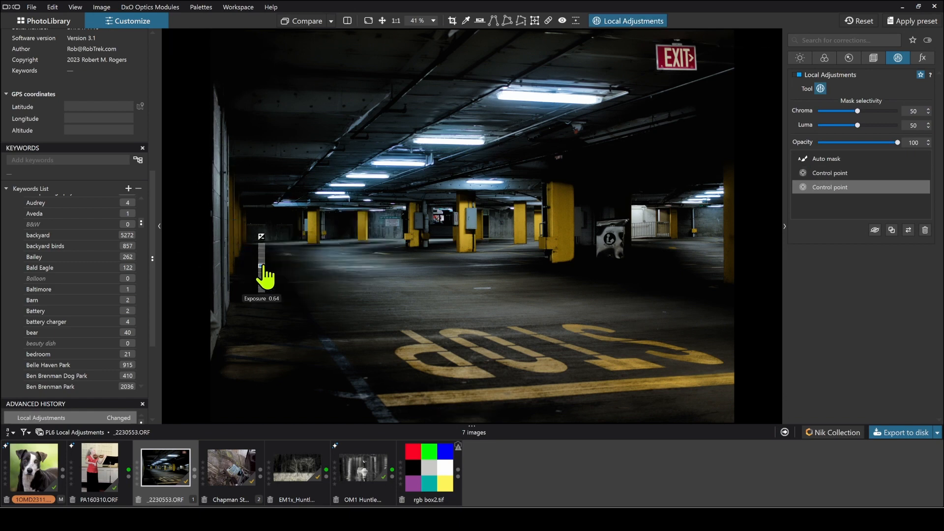
click(245, 253)
Brush at low opacity over the dark floor along the left wall and raise the brush's exposure to about 0.76
right_click(320, 270)
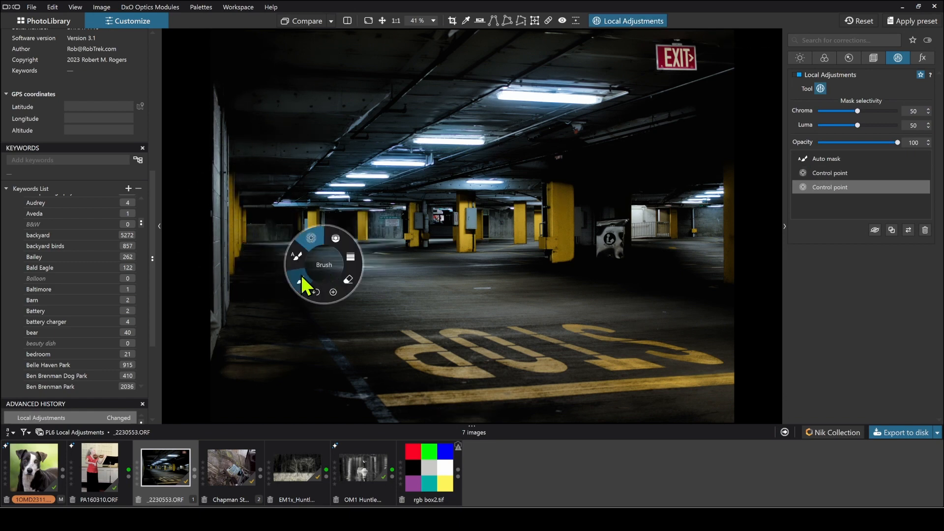
click(302, 278)
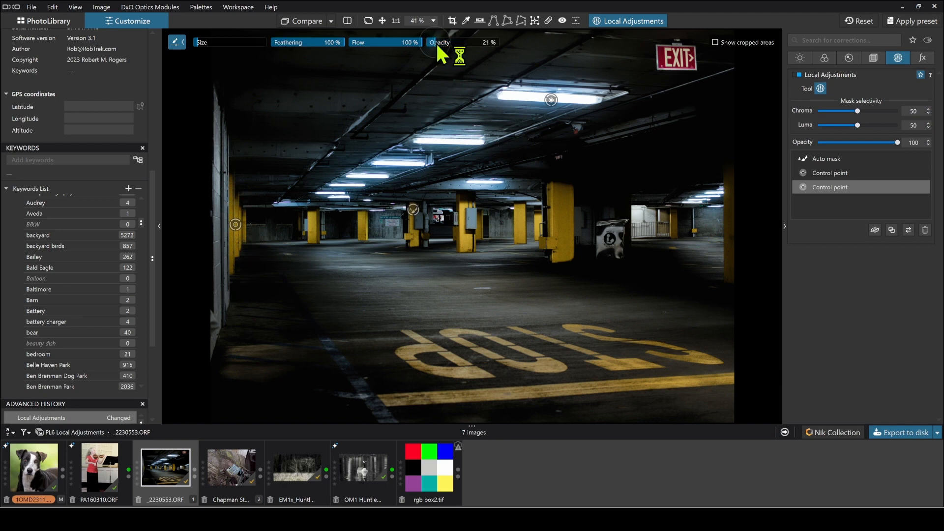
mouse_move(245, 247)
mouse_down()
mouse_move(254, 264)
mouse_move(234, 281)
mouse_move(249, 286)
mouse_move(255, 336)
mouse_move(228, 352)
mouse_up()
click(271, 297)
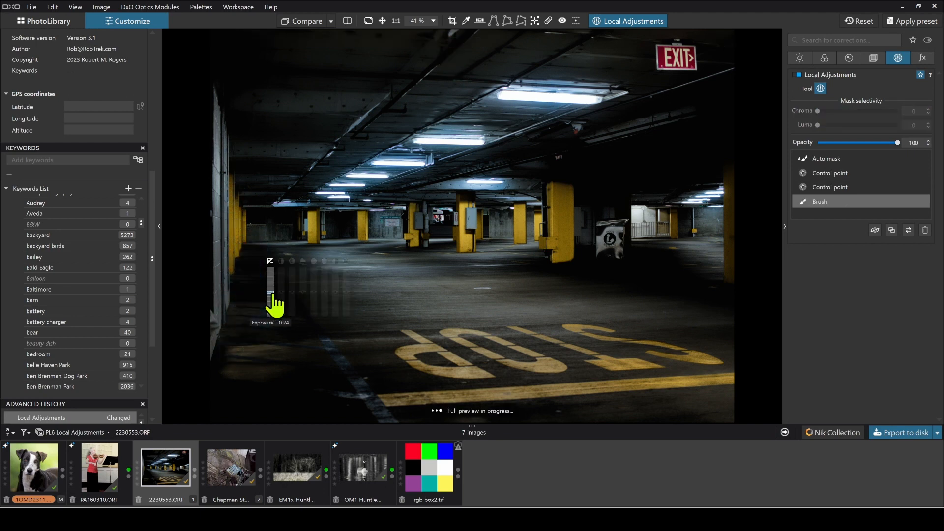
click(337, 289)
click(271, 289)
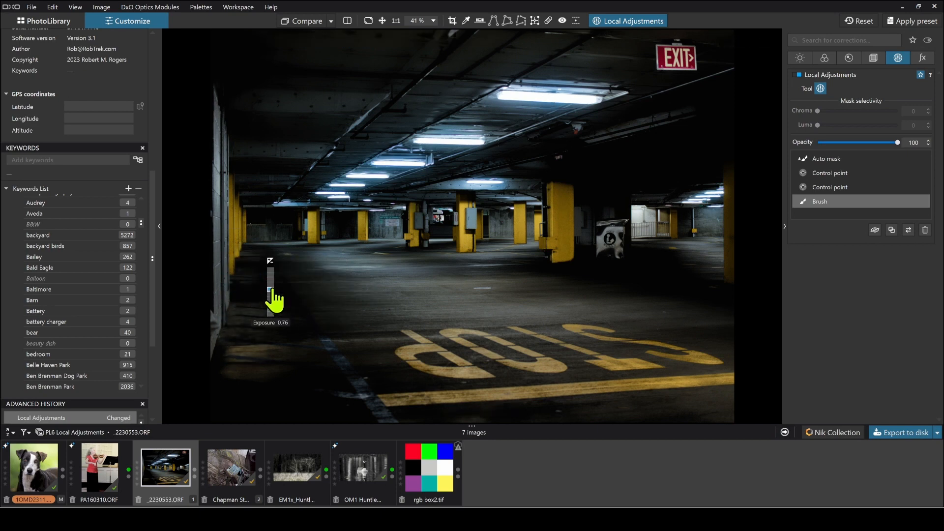
click(236, 282)
click(413, 210)
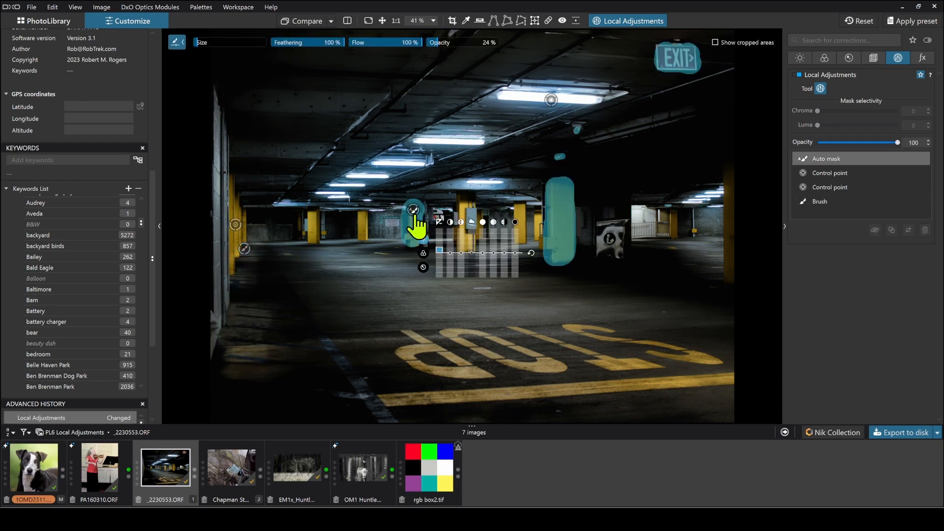
drag(624, 216, 627, 229)
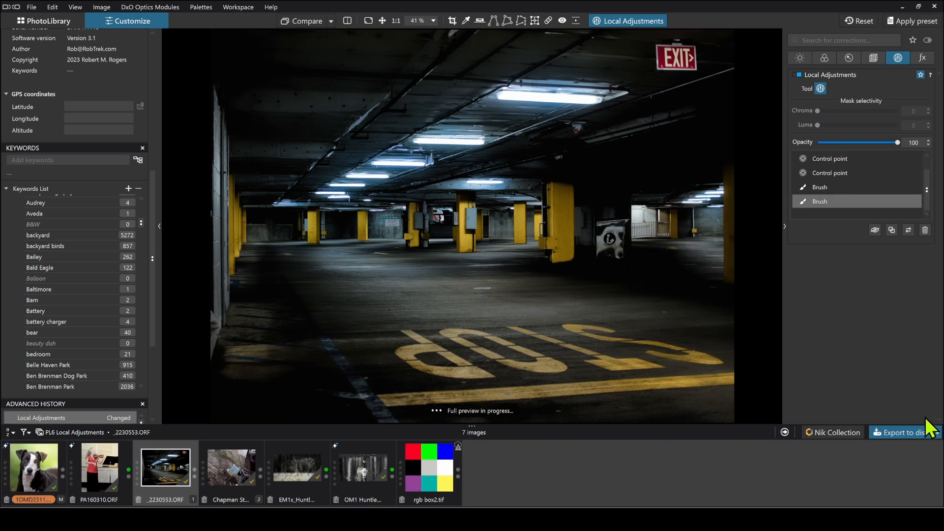
key(ctrl+z)
Reselect the existing auto mask and add the yellow column behind the book return box to it
click(414, 210)
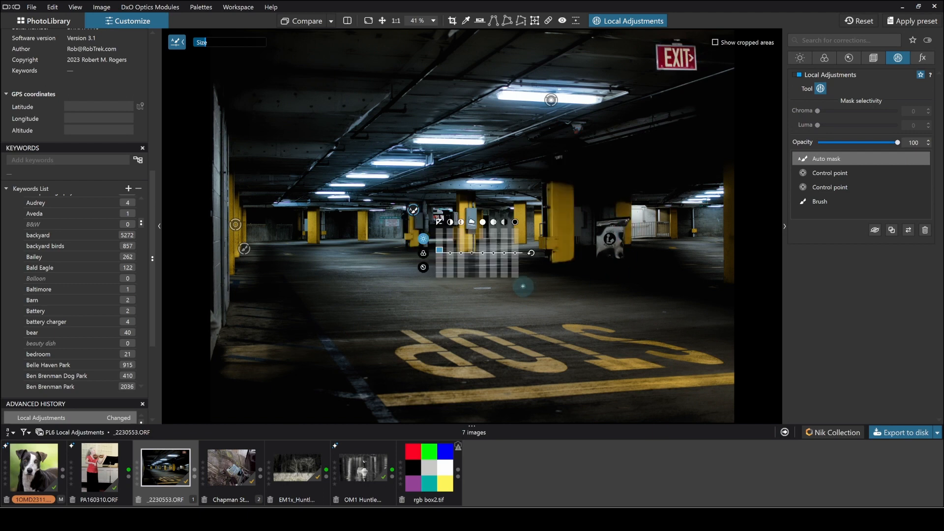
Paint the garage floor with a larger new brush at 24% opacity and cool its color temperature
right_click(352, 292)
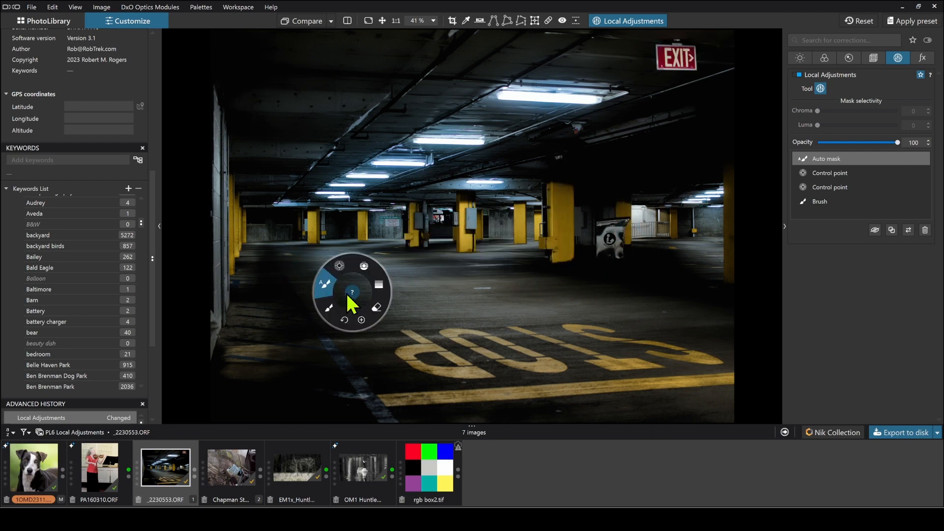
click(328, 308)
click(219, 34)
mouse_move(418, 335)
mouse_down()
mouse_move(540, 308)
mouse_move(578, 287)
mouse_up()
click(229, 101)
drag(267, 118, 267, 127)
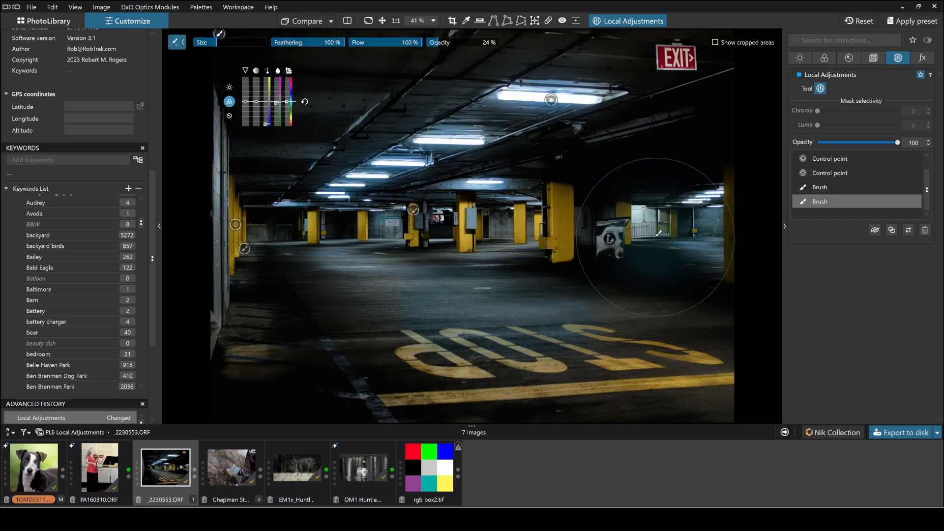
Set the photo's contrast to 48 and microcontrast to 16
click(800, 58)
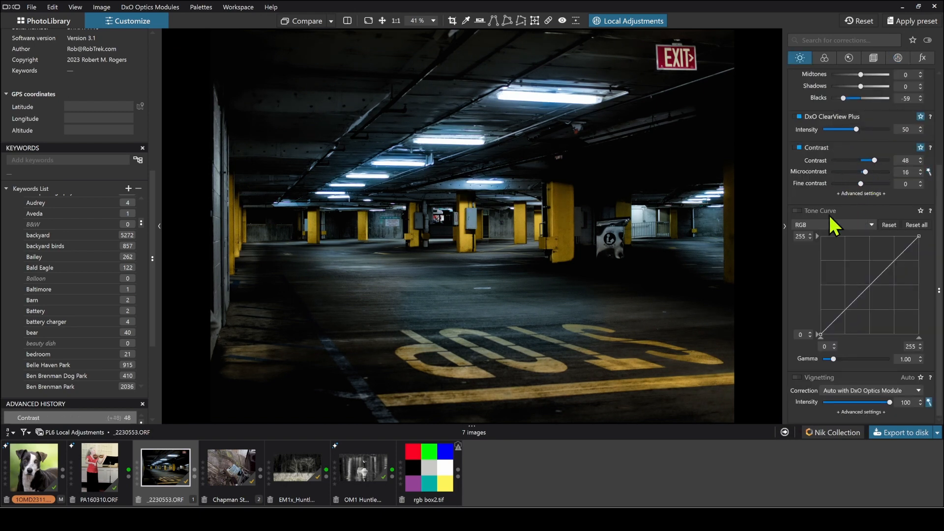
Paint the dark ceiling areas on both sides with a smaller new brush at 24% opacity and raise its exposure
right_click(337, 185)
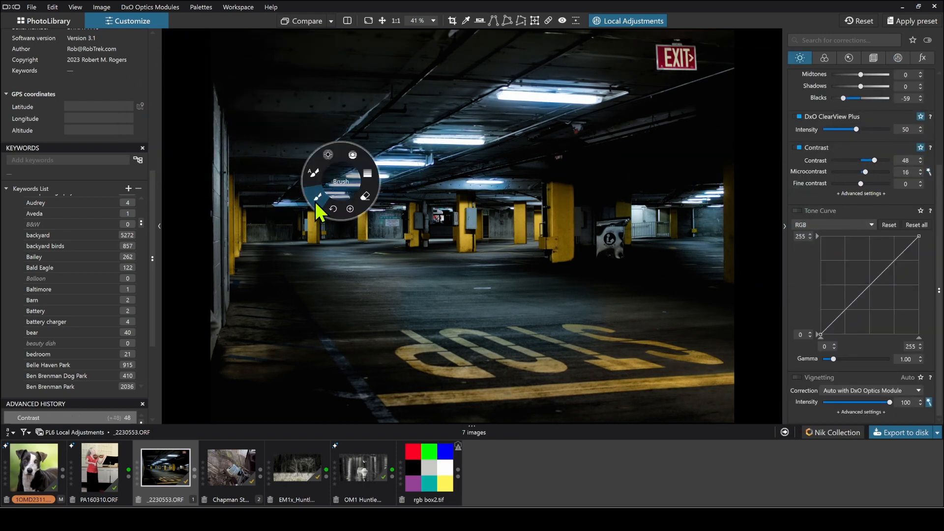
click(199, 44)
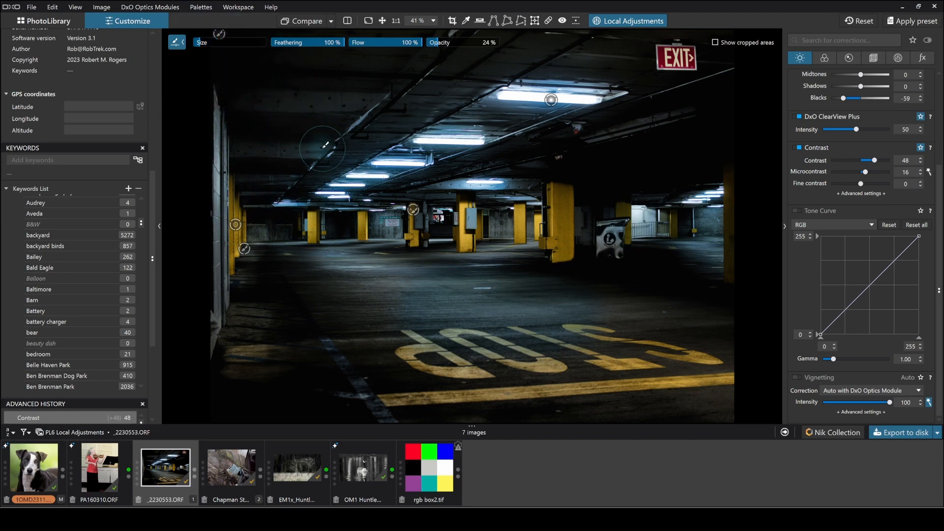
drag(322, 149, 312, 158)
drag(368, 103, 257, 104)
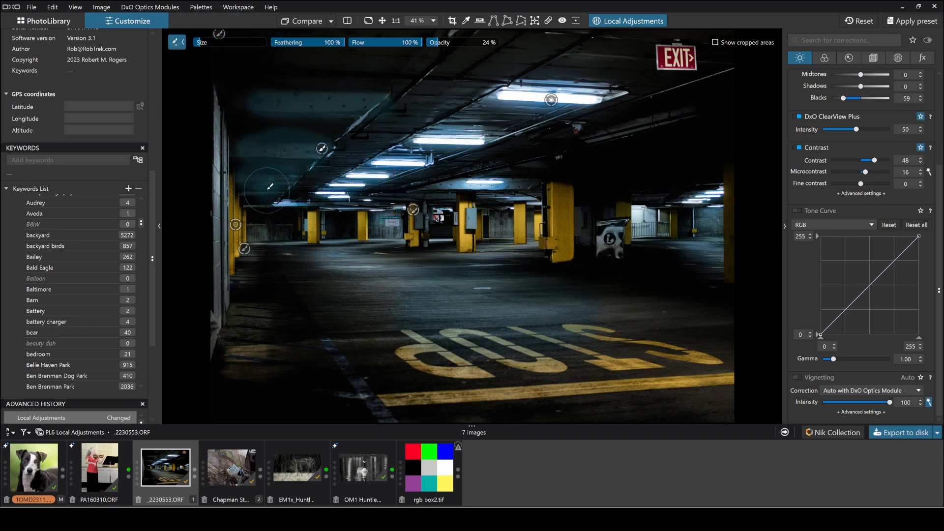
drag(686, 114, 521, 156)
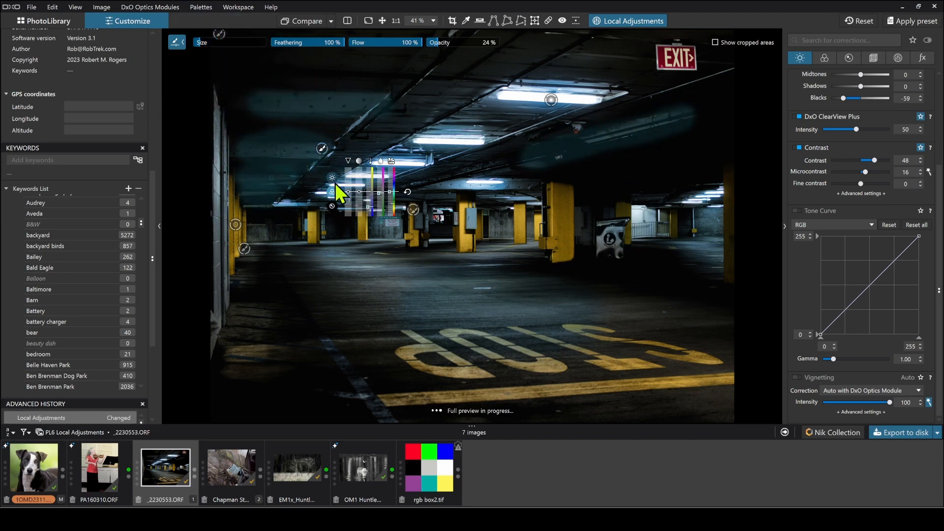
click(348, 196)
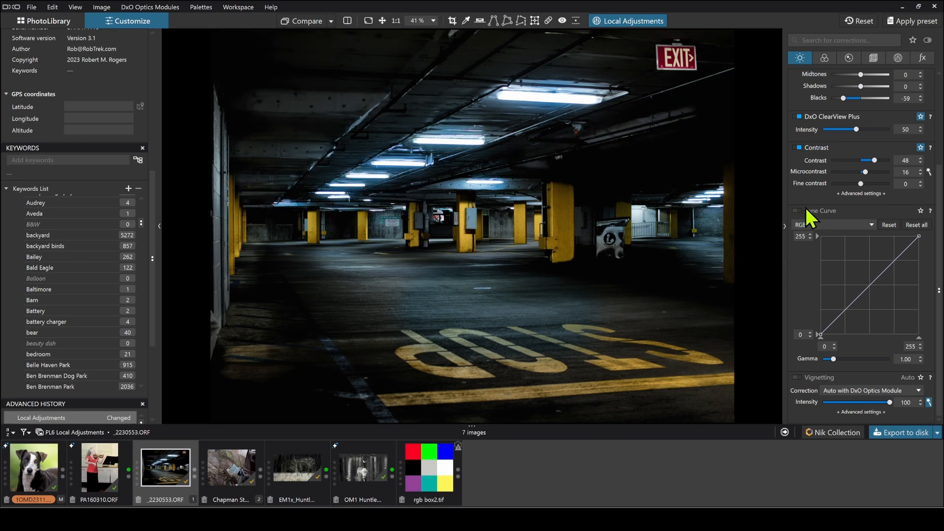
Export the edited garage photo to disk
click(895, 433)
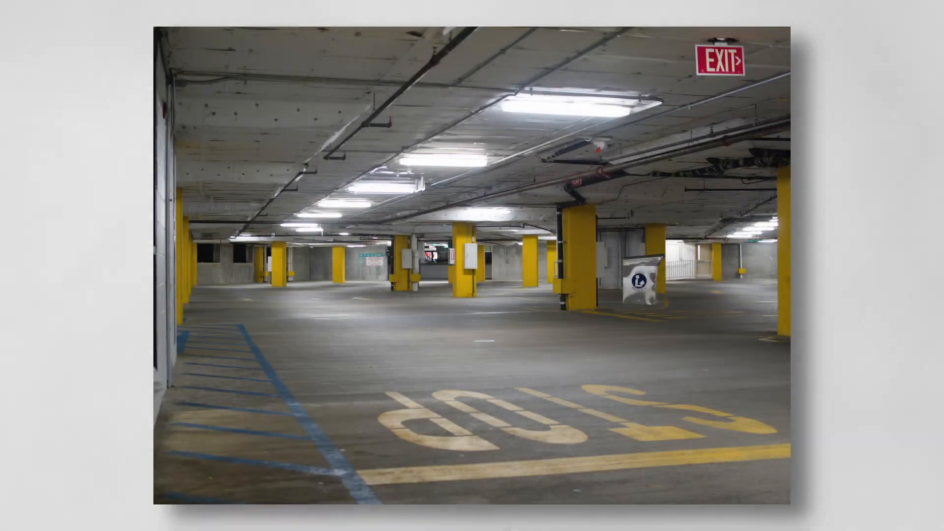